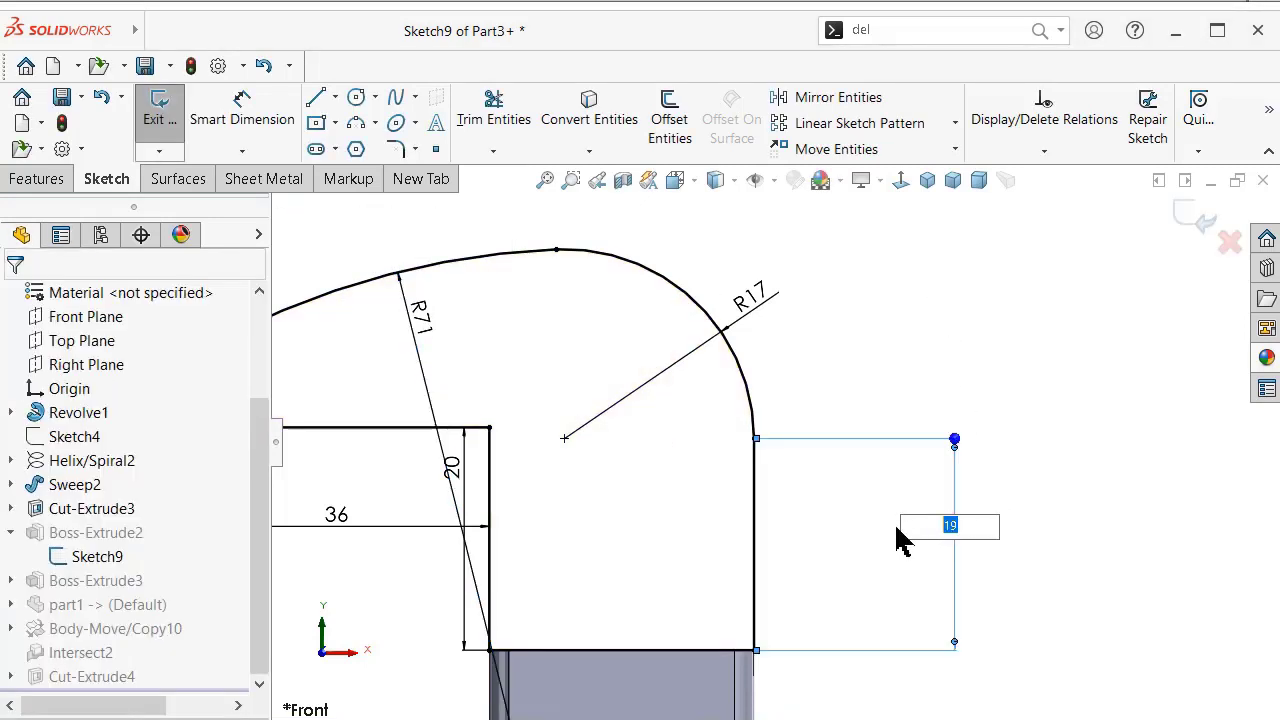
Set the height of the jaw profile's outer vertical edge to 19 mm and finish editing the sketch.
type("19")
key("Return")
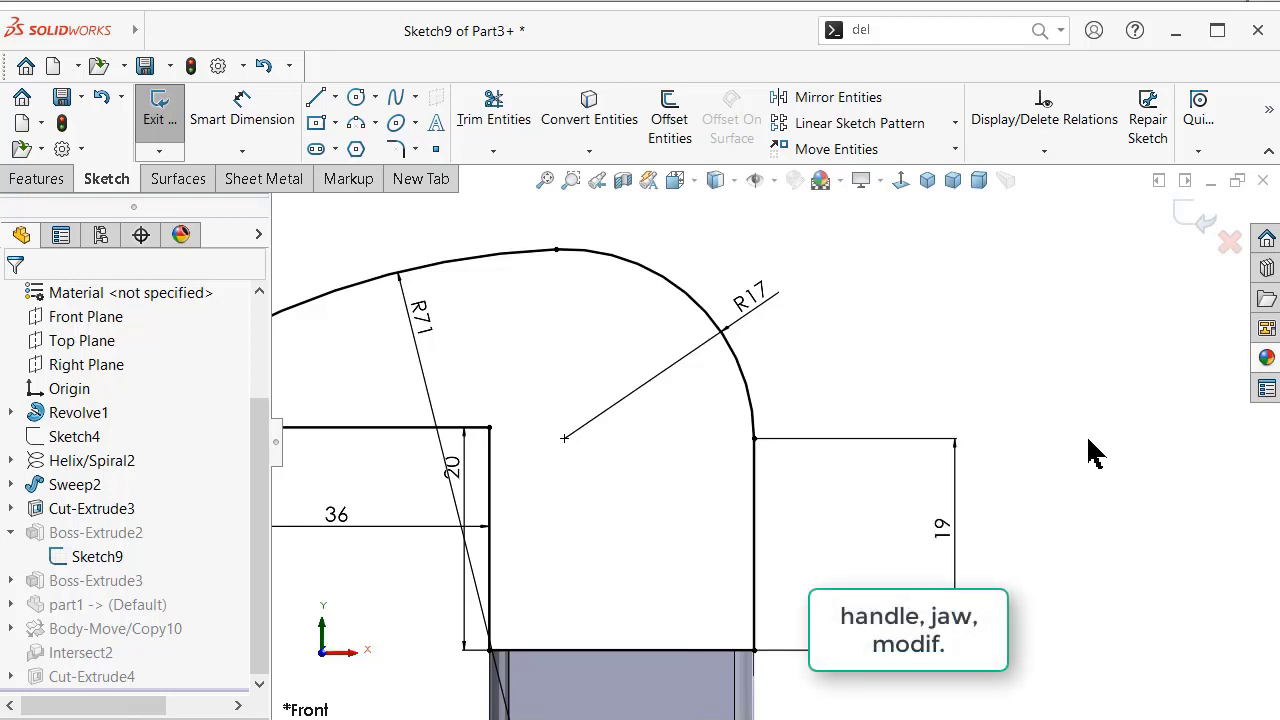
key("ctrl+2")
key("f")
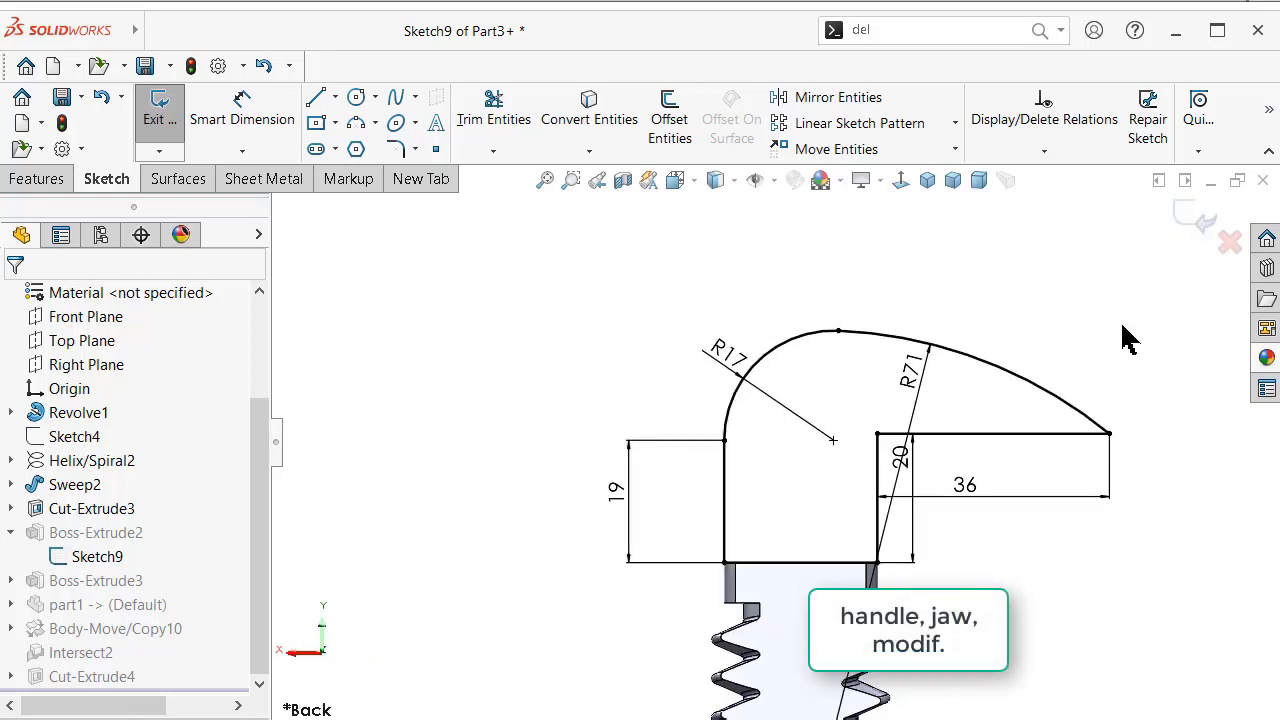
left_click(1190, 226)
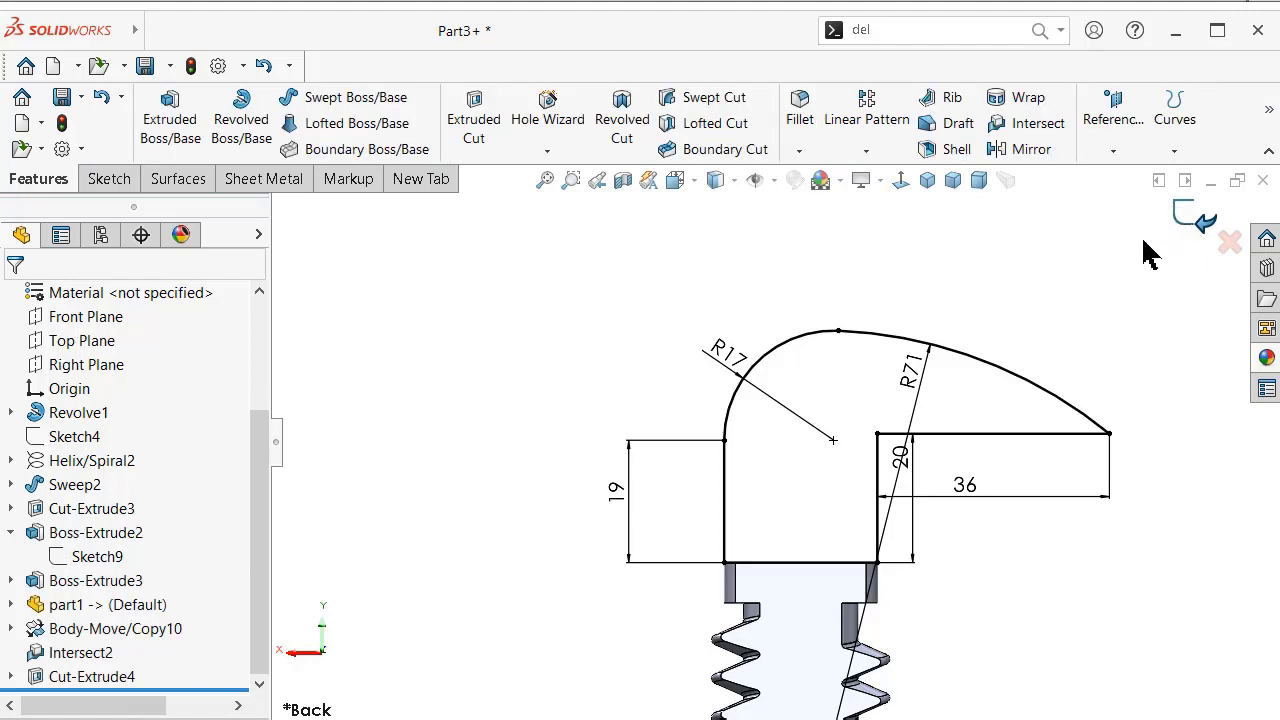
left_click(927, 182)
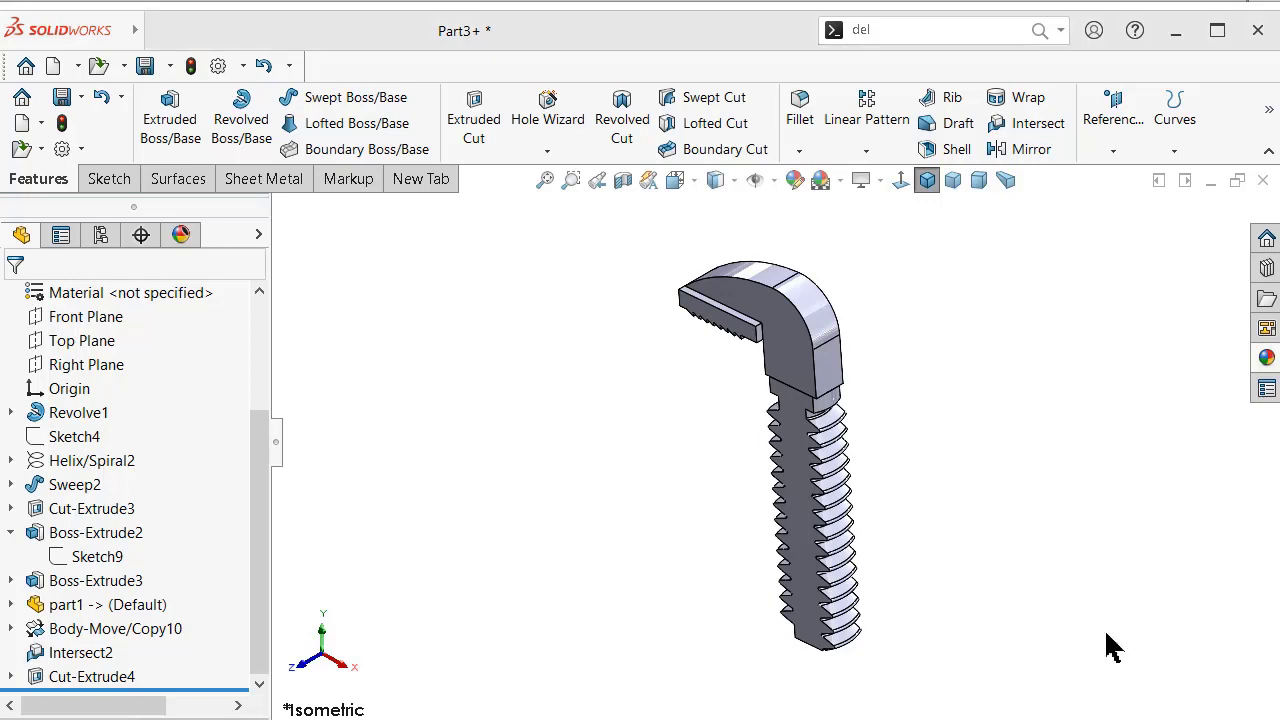
left_click(1006, 182)
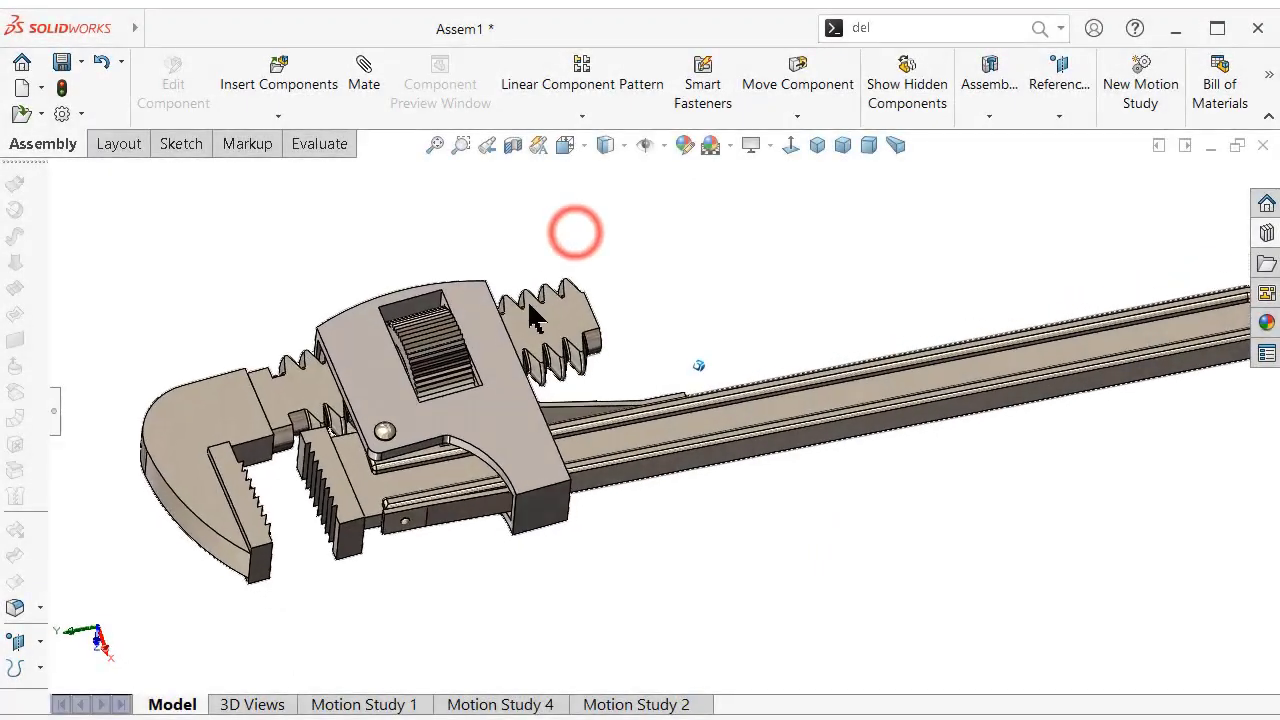
Examine the movable jaw, housing and handle of the pipe wrench assembly from several angles.
left_click(225, 347)
left_click_drag(268, 334, 245, 333)
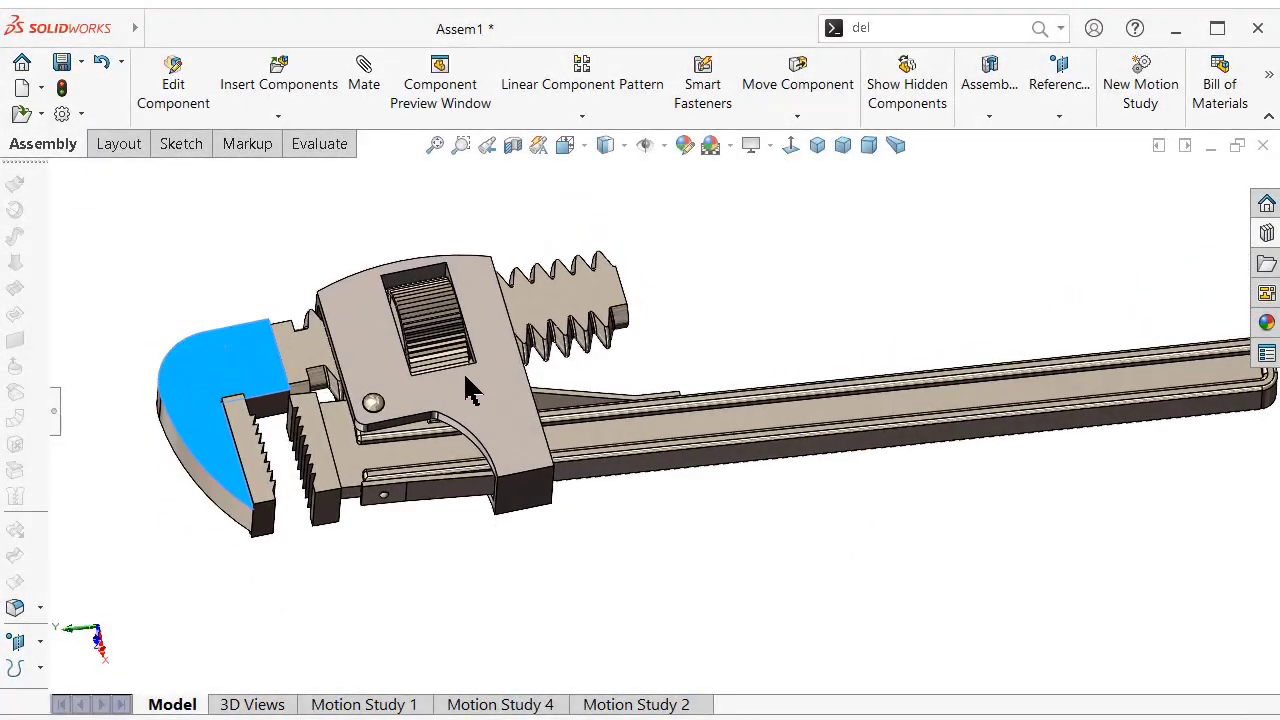
middle_click_drag(466, 373, 410, 292)
mouse_move(314, 289)
left_mouse_down()
mouse_move(351, 290)
mouse_move(330, 290)
left_mouse_up()
middle_click_drag(330, 290, 360, 288)
left_click_drag(362, 287, 426, 289)
middle_click_drag(426, 289, 442, 298)
left_click_drag(491, 346, 640, 323)
left_click(809, 289)
middle_click_drag(809, 289, 745, 320)
Open the handle part from the assembly in its own window.
left_click(737, 292)
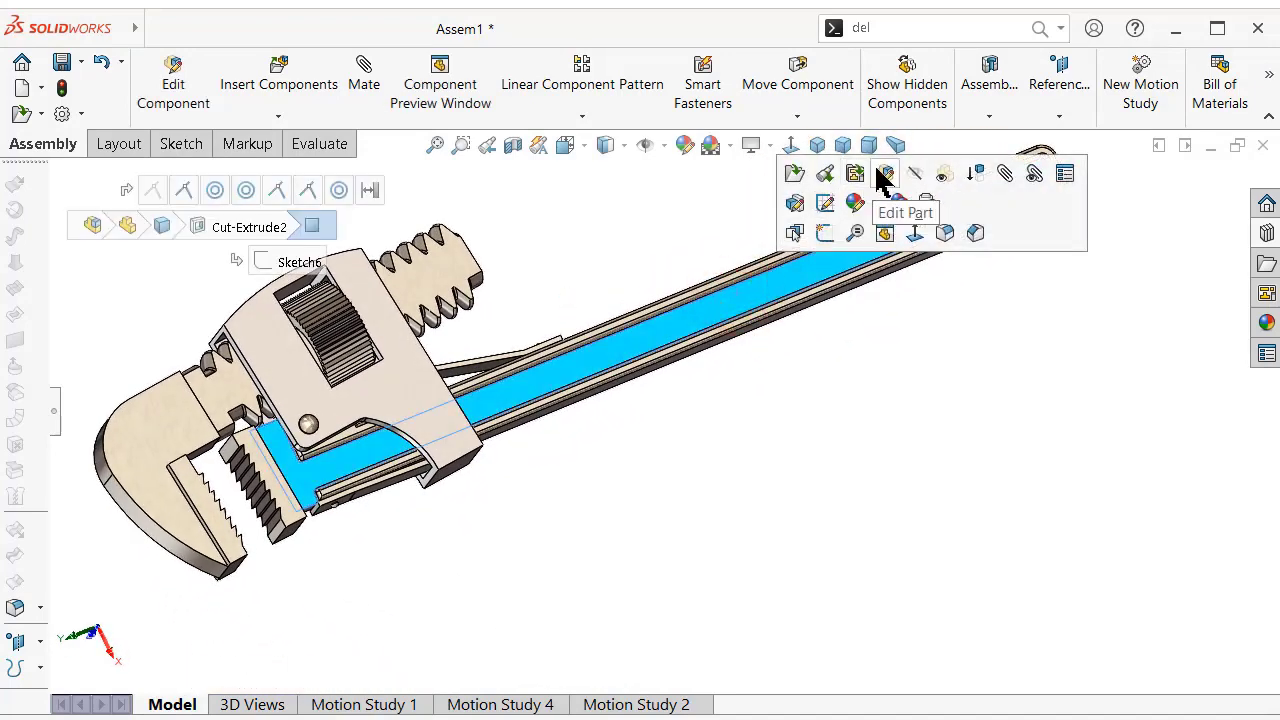
left_click(794, 172)
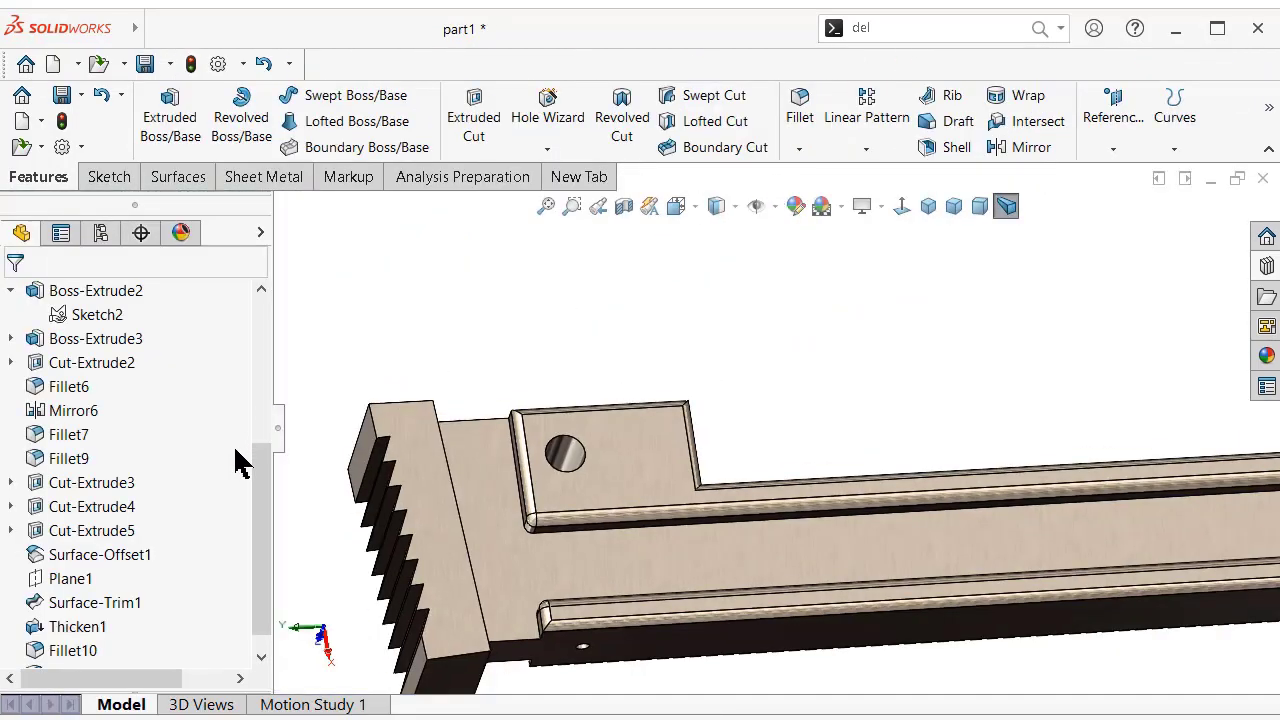
middle_click_drag(436, 462, 398, 464)
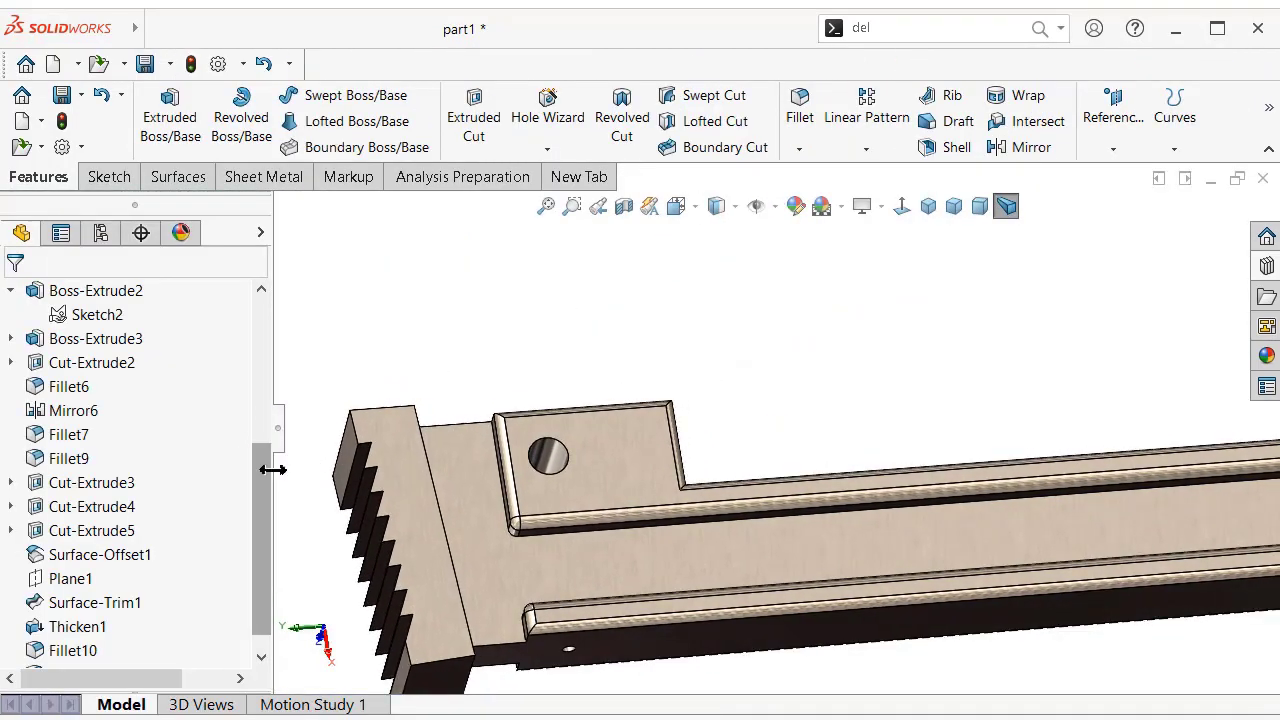
left_click_drag(263, 475, 257, 390)
middle_click_drag(388, 386, 456, 377)
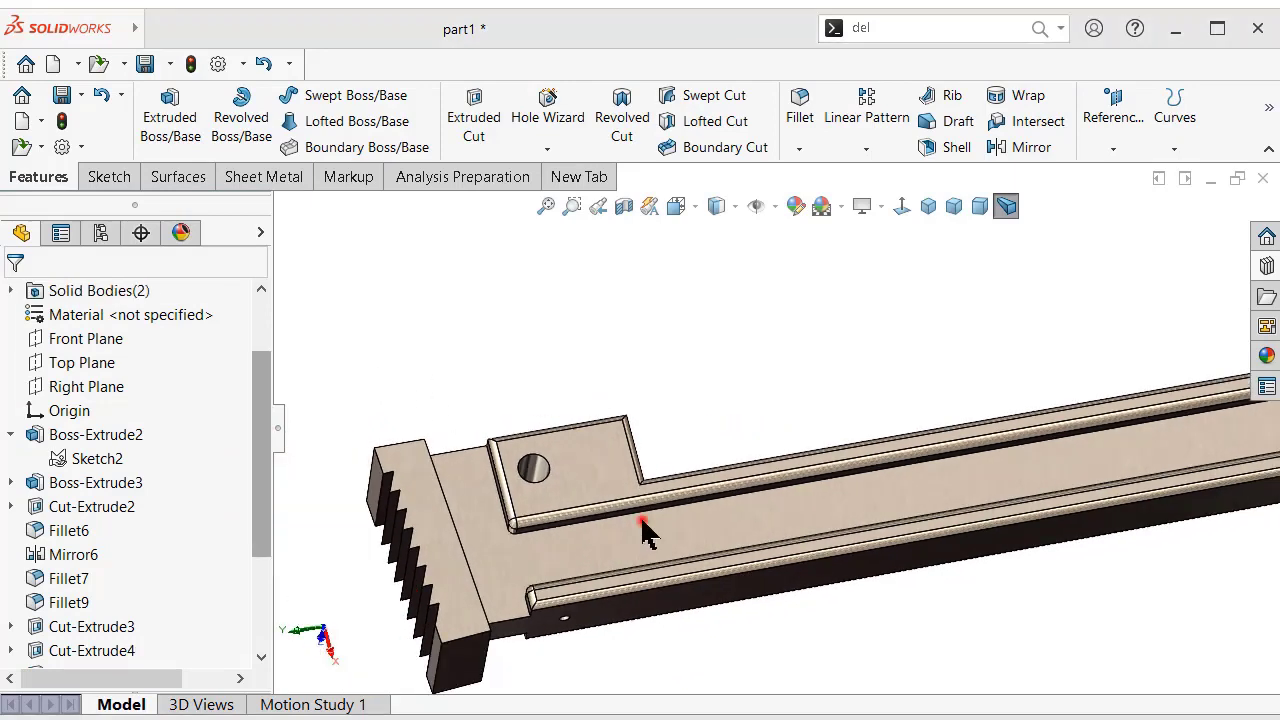
Set the handle's length dimension in the Boss-Extrude2 sketch to 220 mm and rebuild the part.
left_click(642, 520)
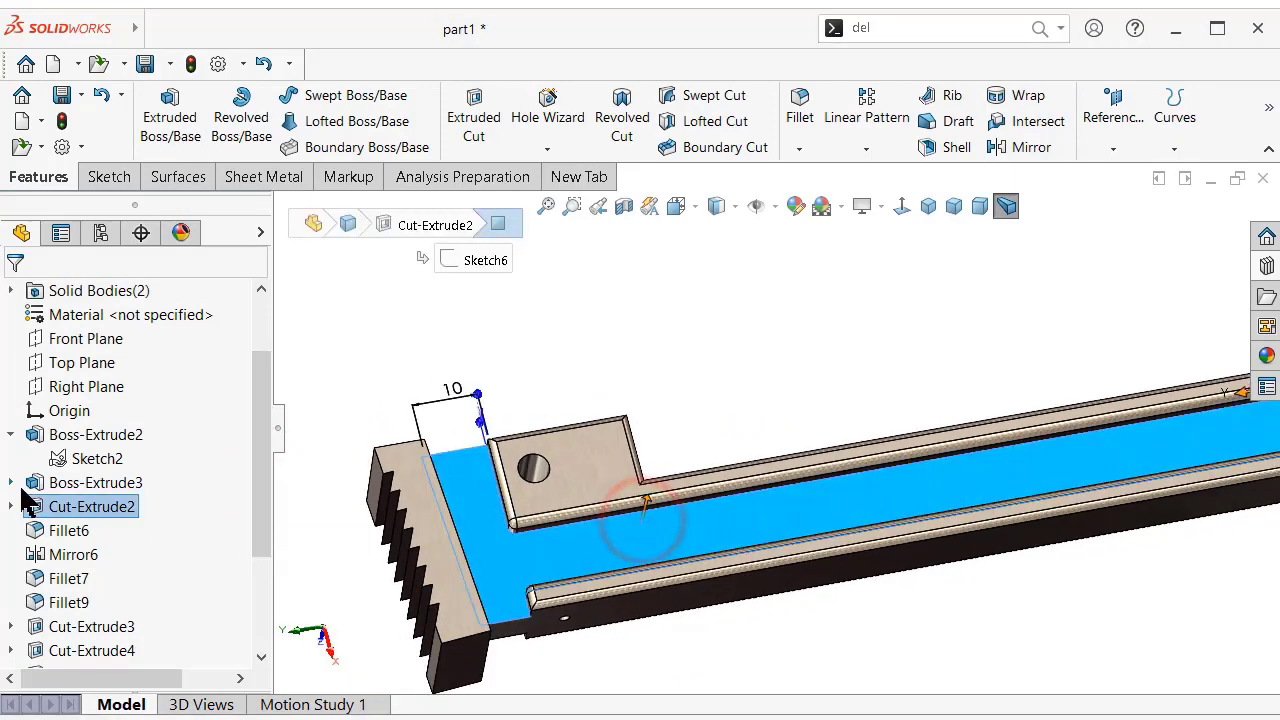
left_click(75, 458)
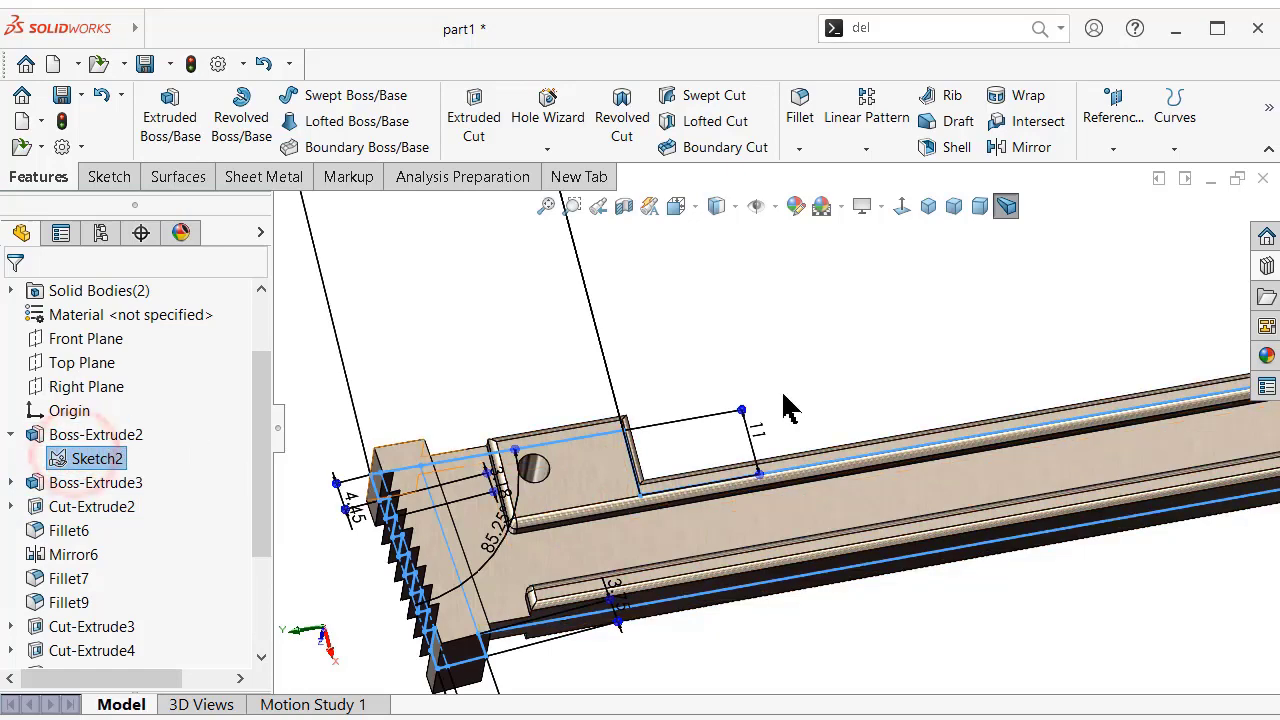
scroll(830, 400, "up", 3)
left_click(901, 206)
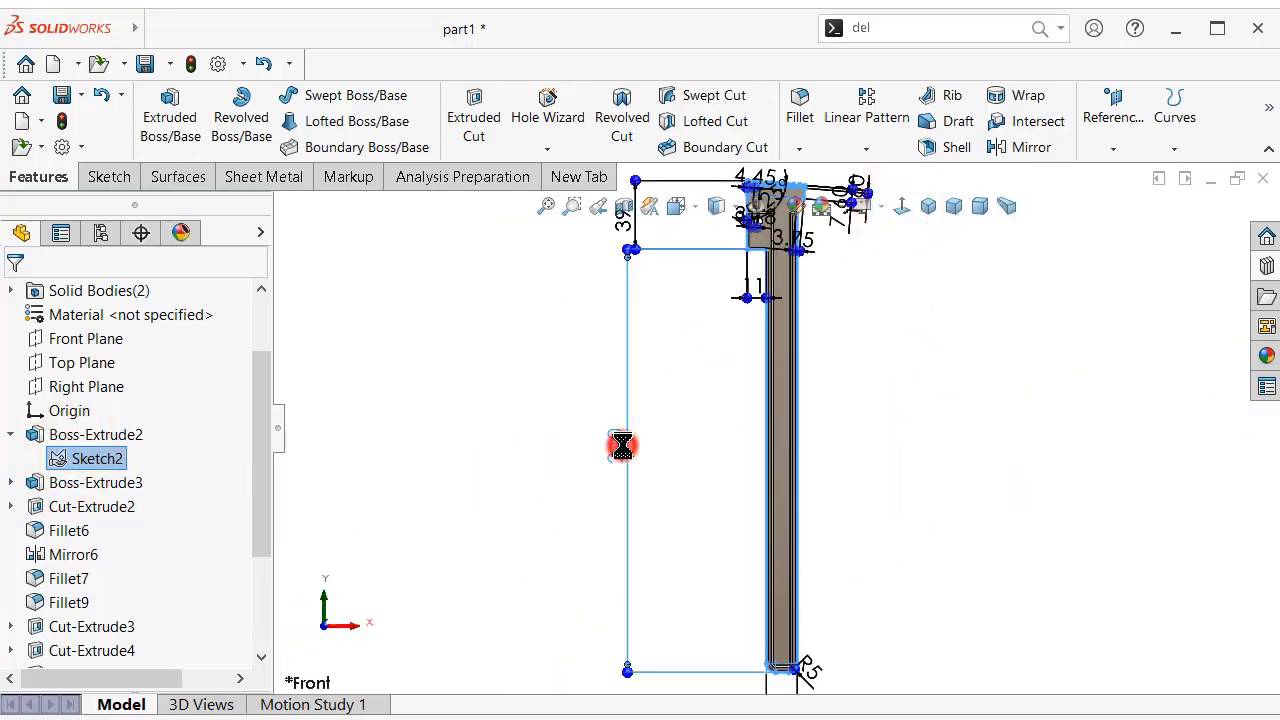
double_click(622, 446)
type("220")
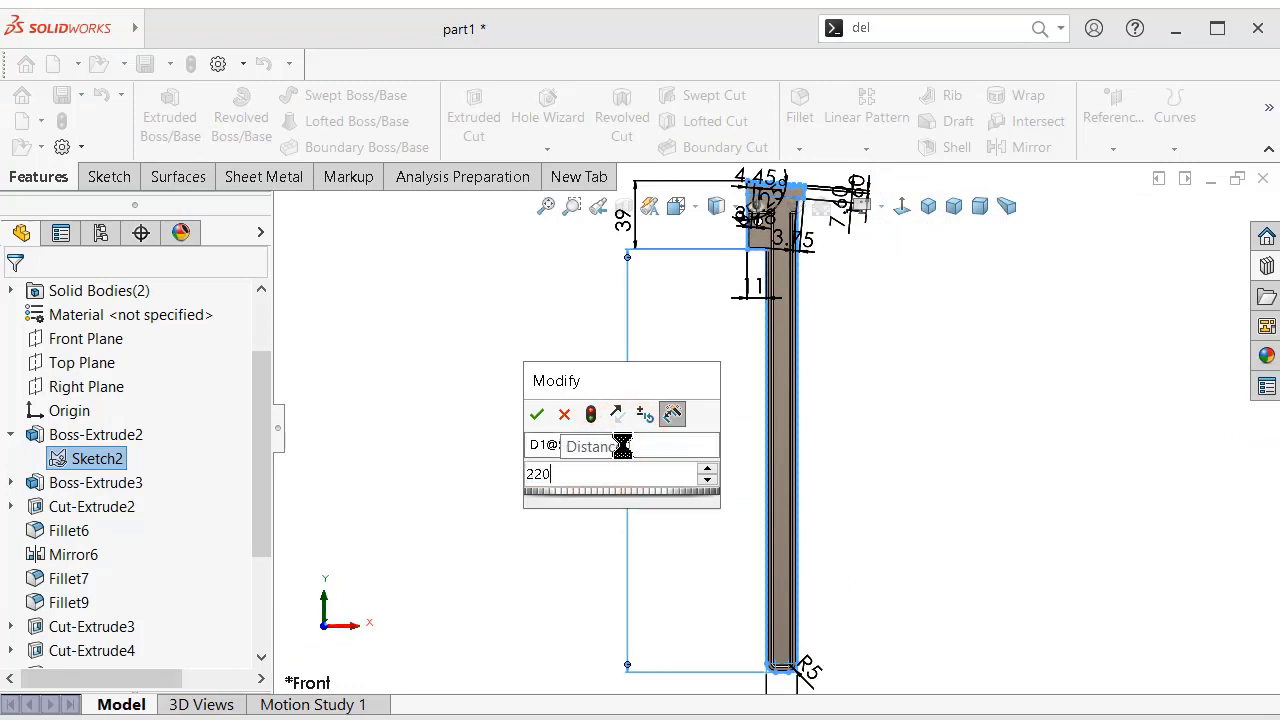
key("Return")
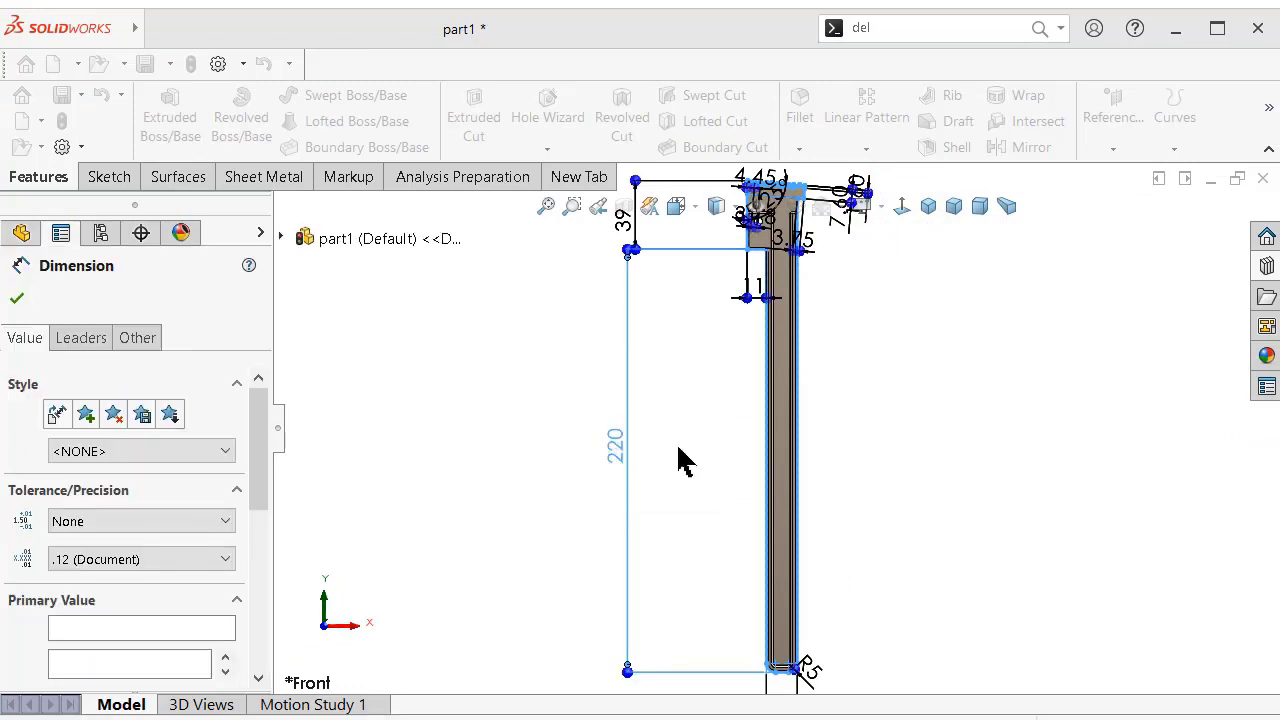
left_click(473, 440)
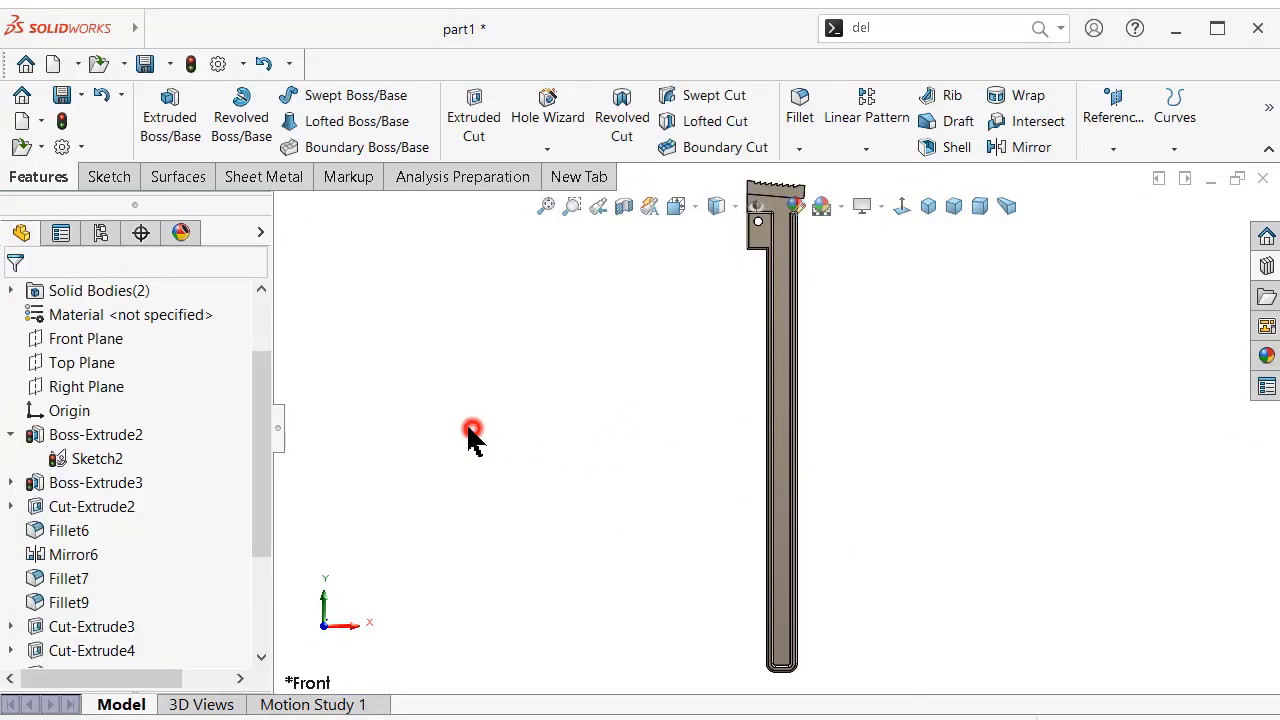
left_click(62, 121)
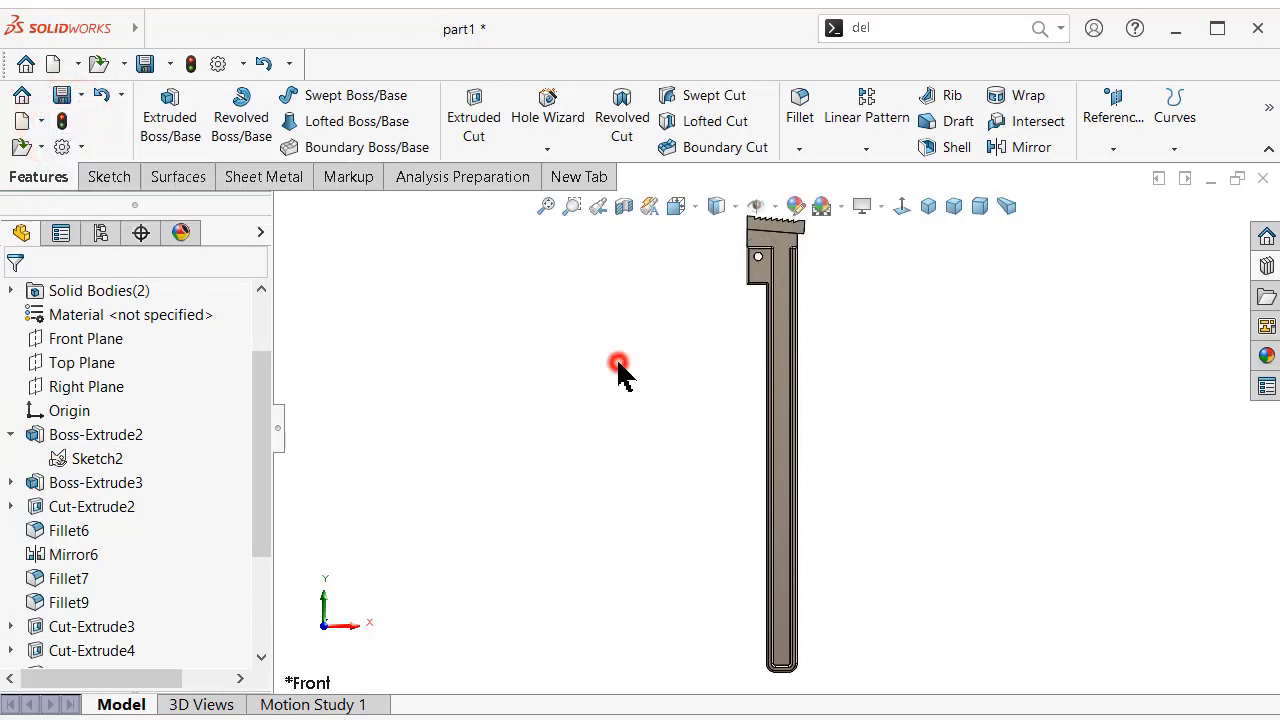
Select all faces tangent to the long groove fillet around the handle's grip.
mouse_move(618, 362)
middle_mouse_down()
mouse_move(623, 574)
mouse_move(637, 600)
mouse_move(654, 594)
mouse_move(650, 560)
middle_mouse_up()
left_click(176, 178)
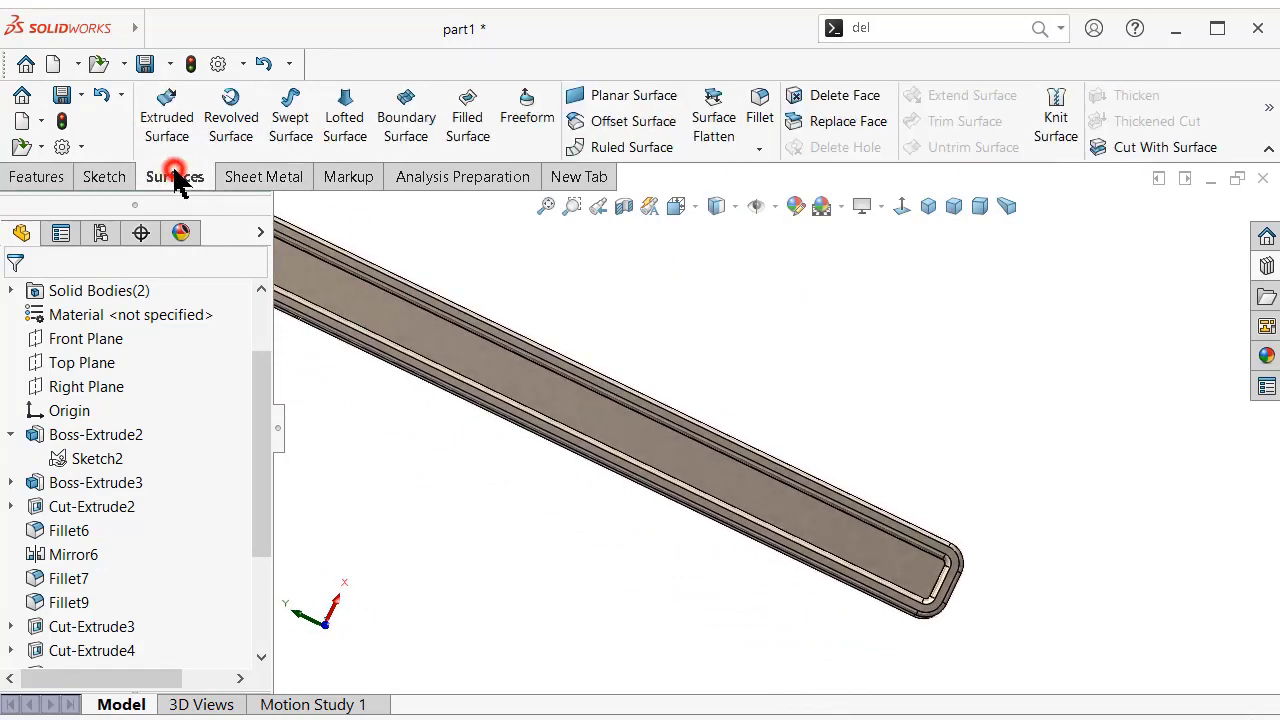
left_click(695, 343)
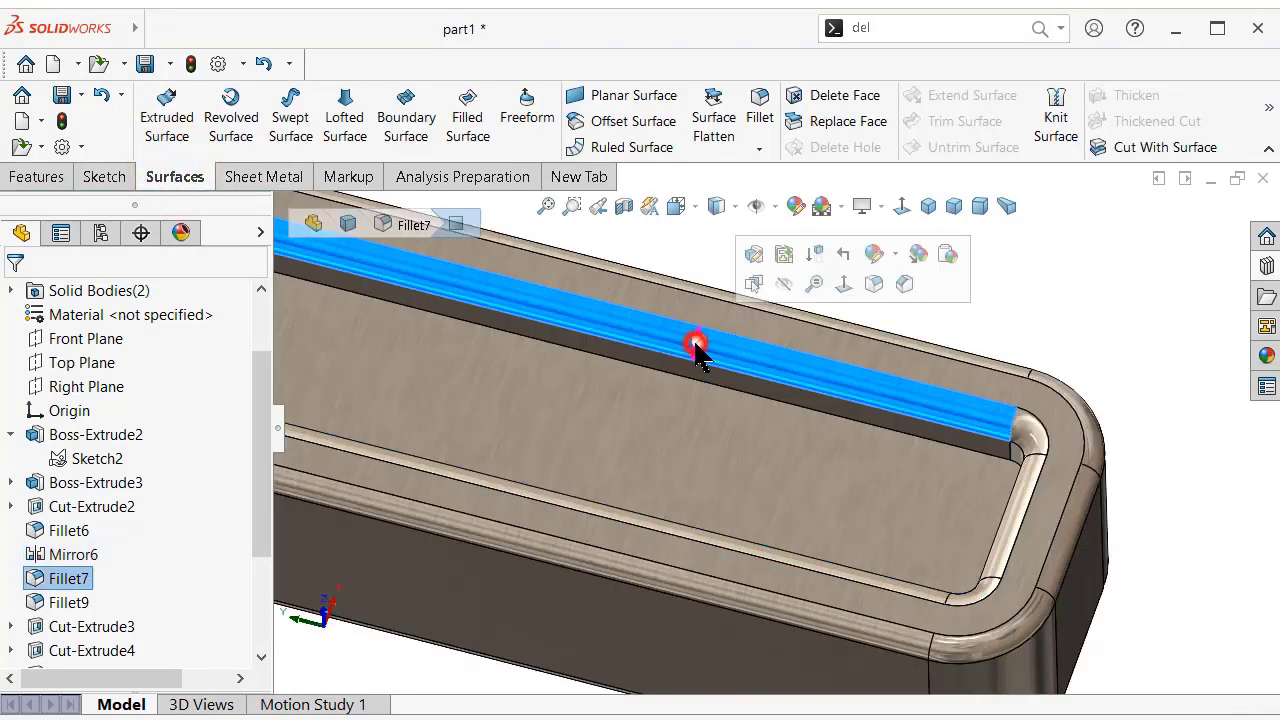
right_click(757, 367)
left_click(801, 376)
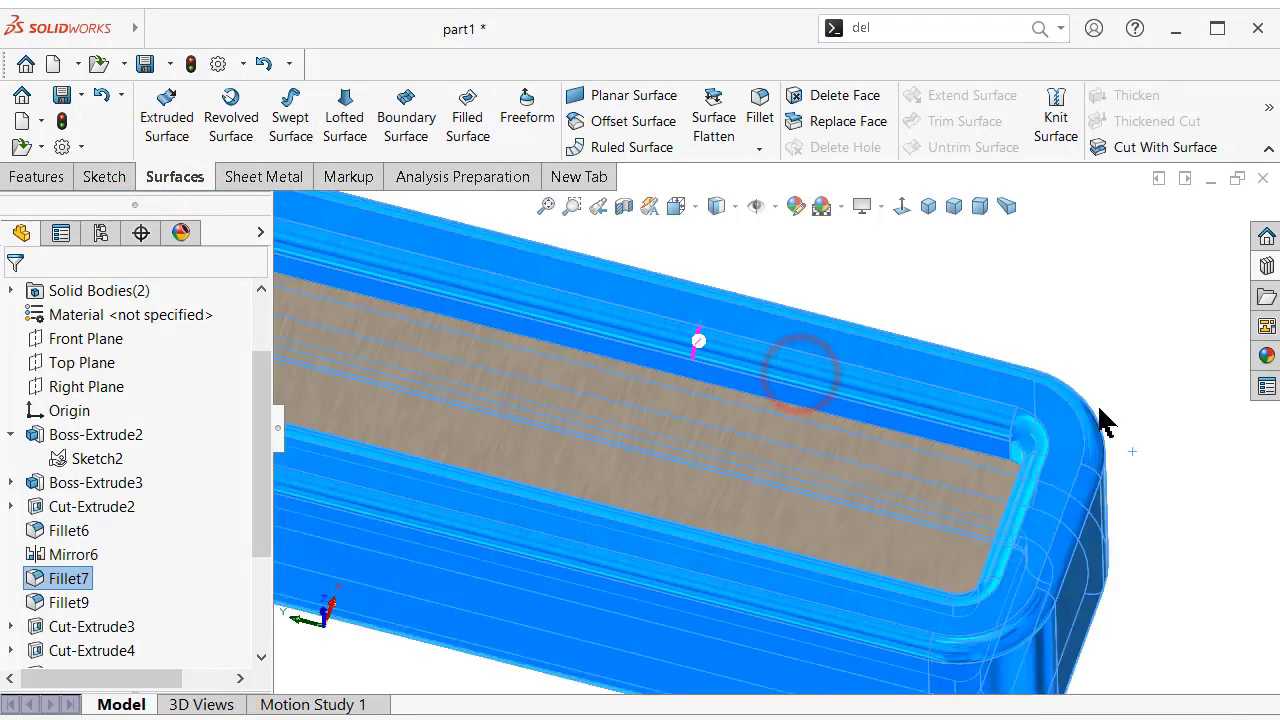
scroll(1098, 405, "up", 3)
middle_click_drag(1091, 405, 1031, 410)
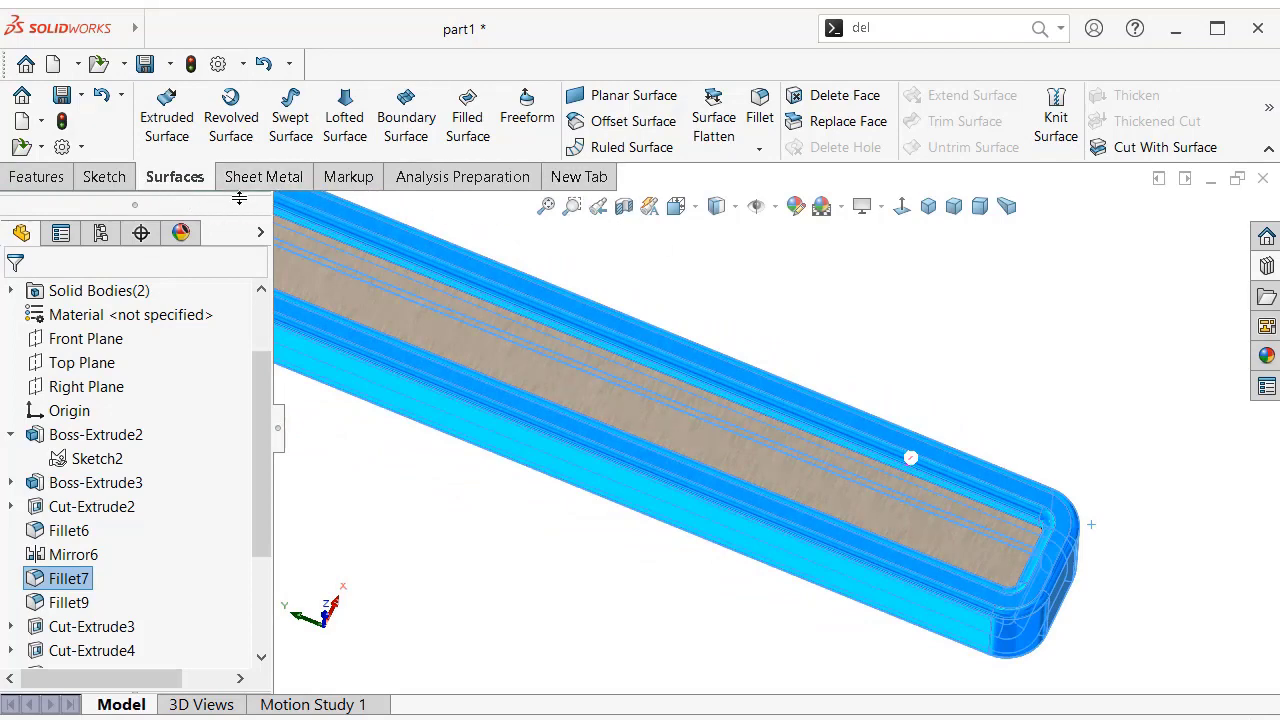
Copy the selected handle faces with Offset Surface at 0 mm, adding the recessed floor faces on both sides.
left_click(617, 128)
left_click_drag(215, 487, 230, 665)
scroll(266, 488, "down", 3)
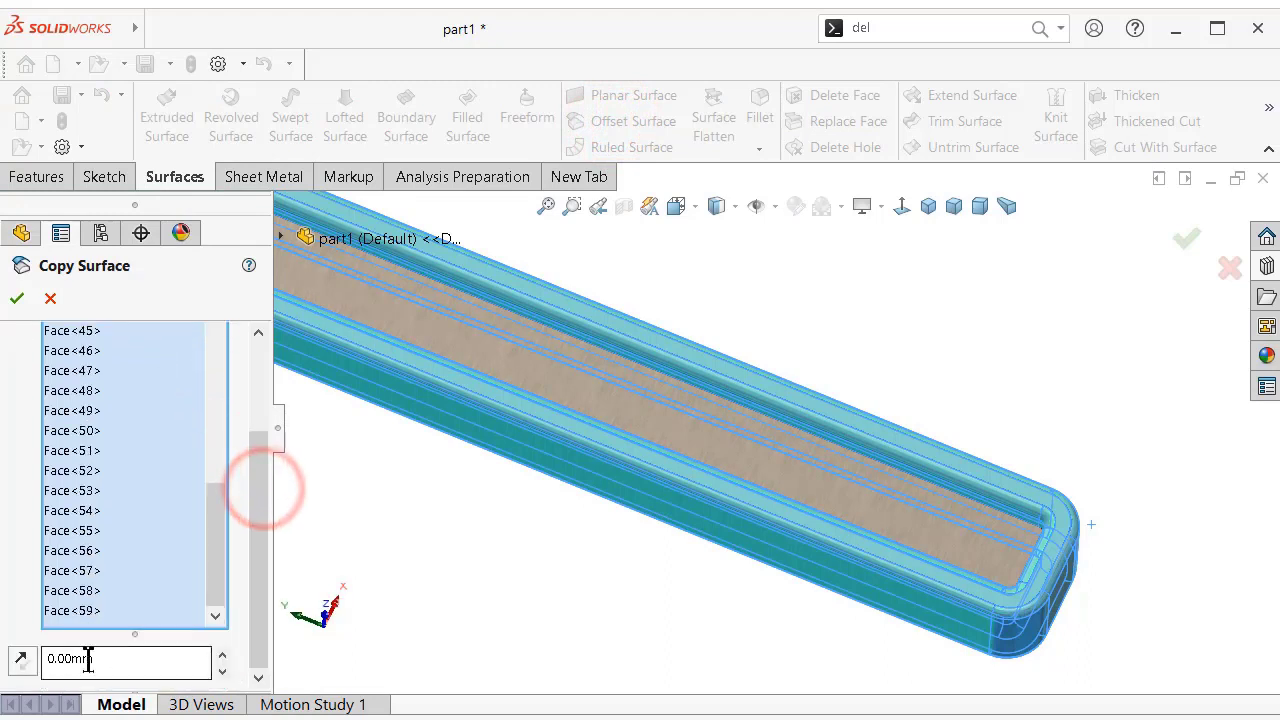
left_click(552, 578)
left_click(788, 472)
middle_click_drag(814, 528, 800, 527)
left_click(891, 515)
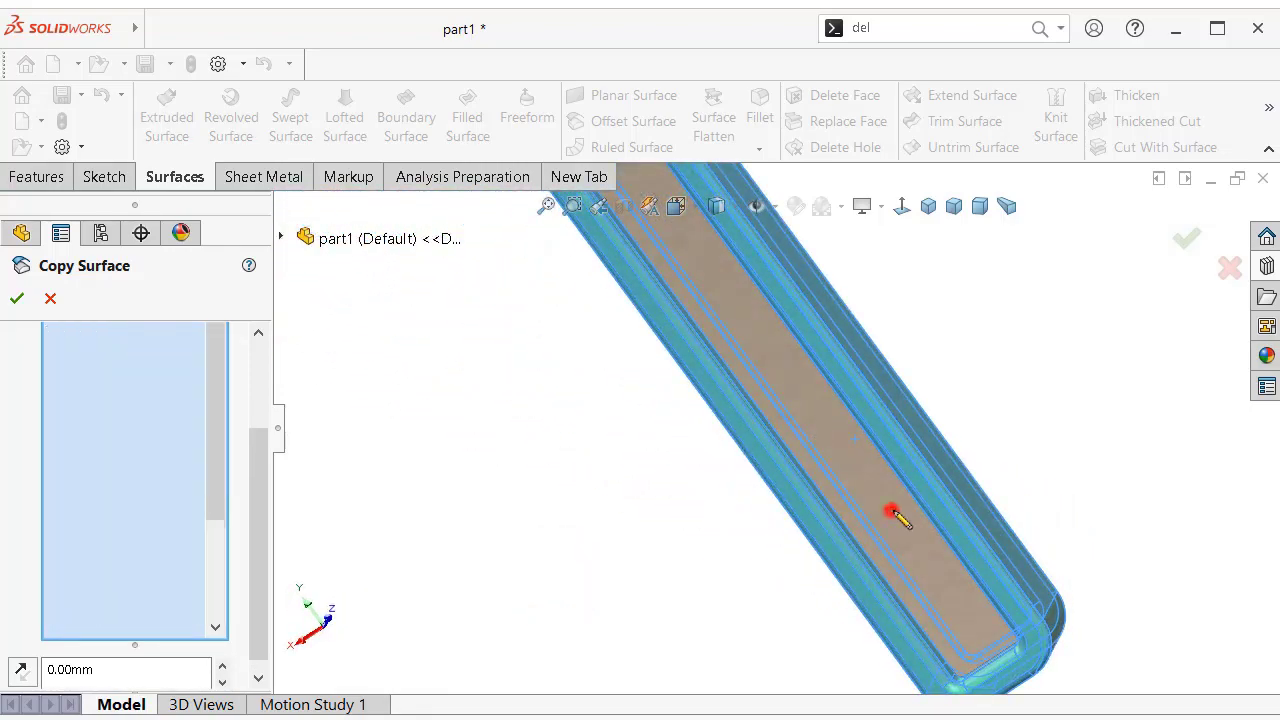
middle_click_drag(891, 515, 475, 558)
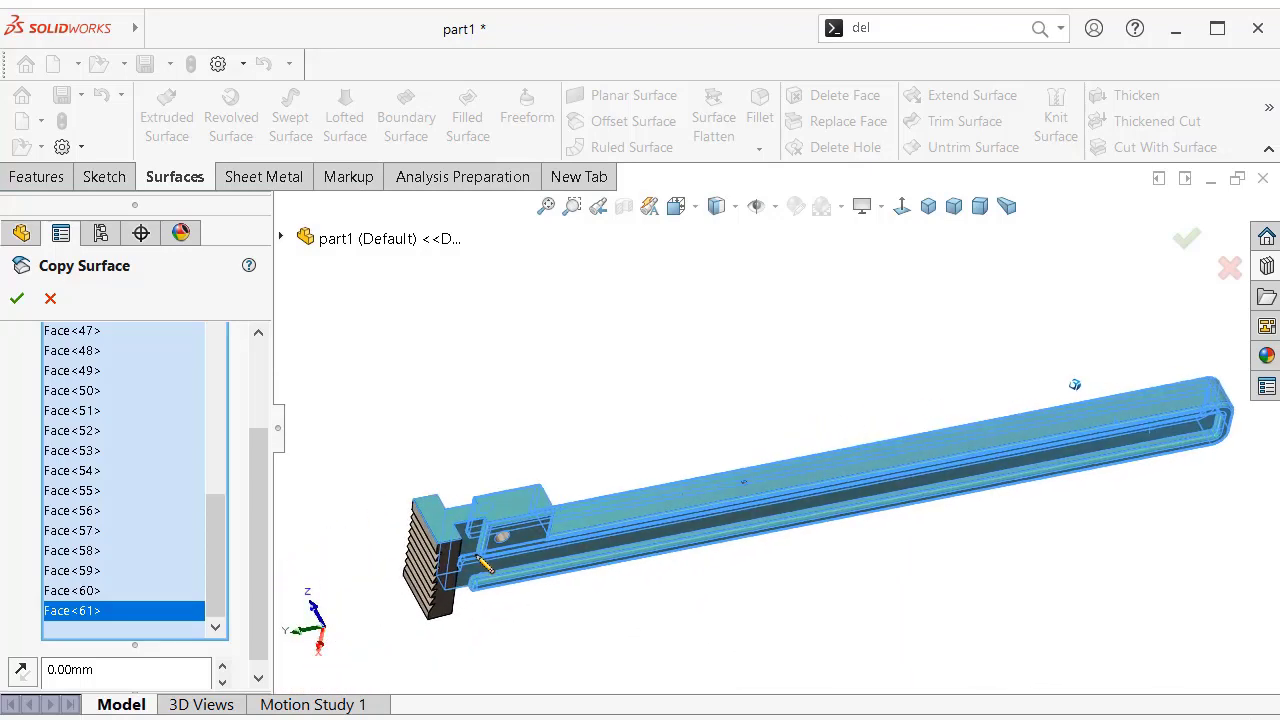
scroll(540, 517, "down", 3)
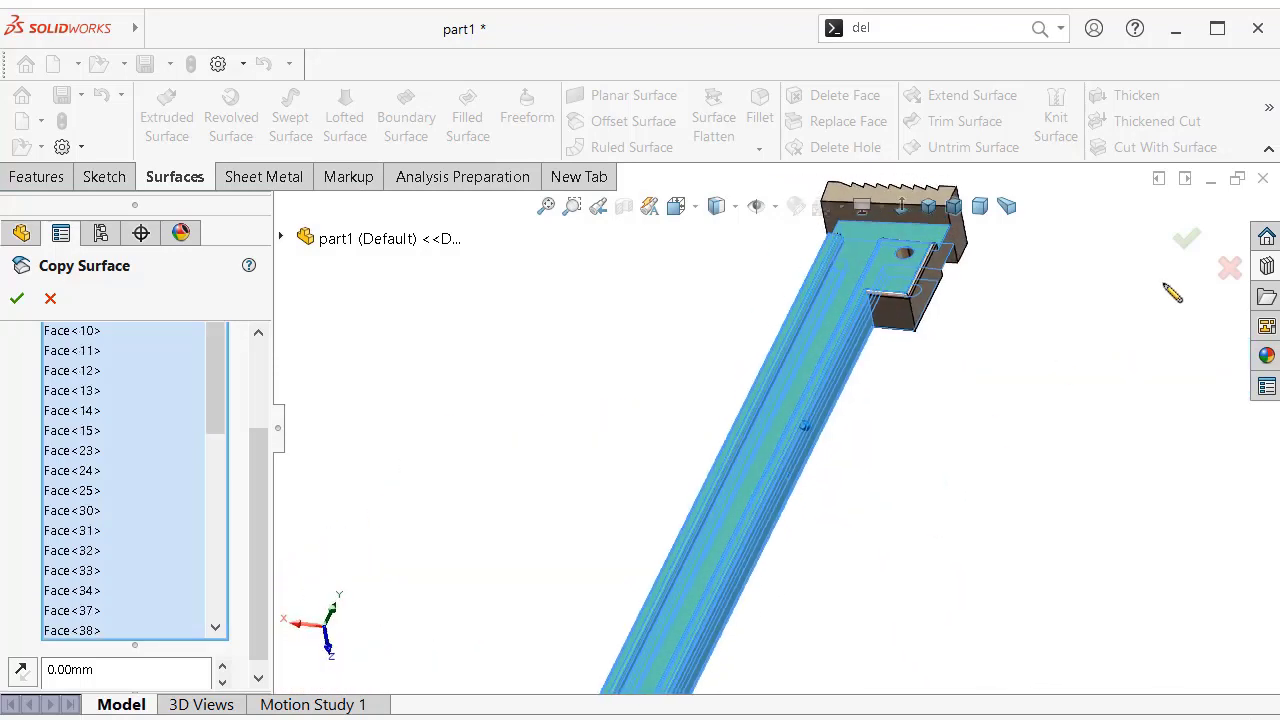
middle_click_drag(1164, 285, 1108, 285)
left_click_drag(258, 478, 248, 634)
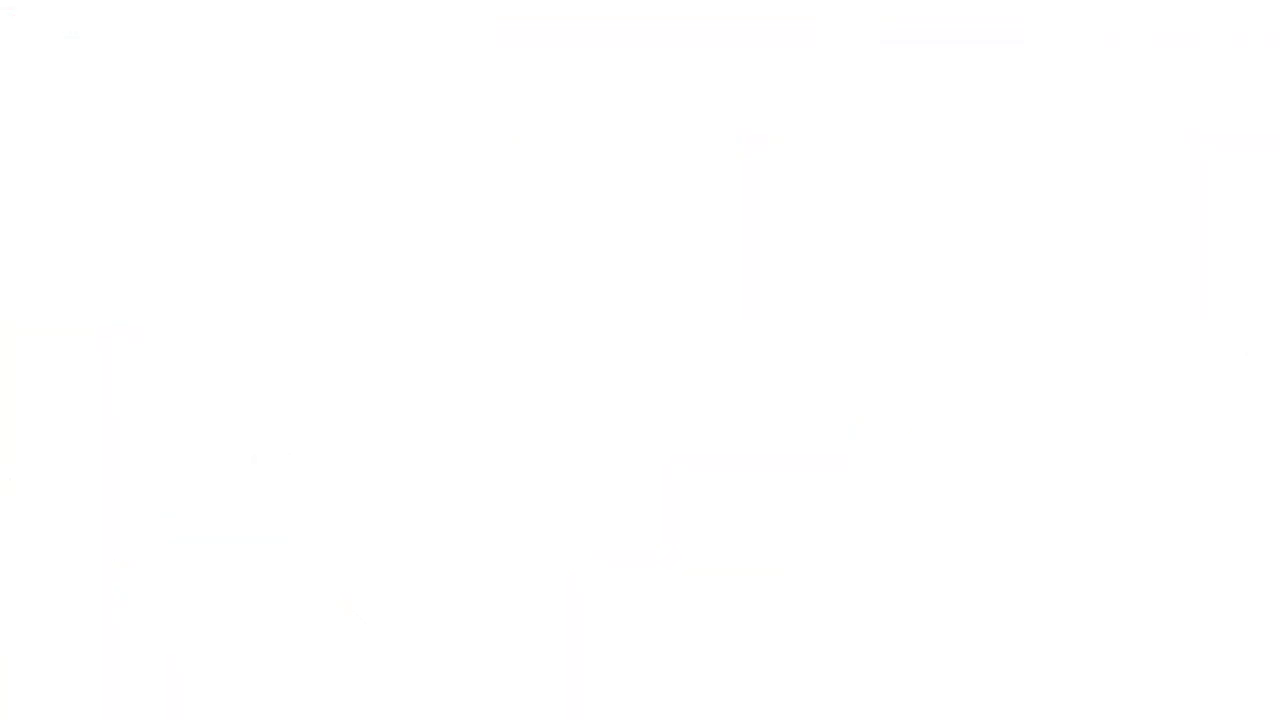
Create a reference plane across the handle, parallel to the Top Plane.
left_click(88, 458)
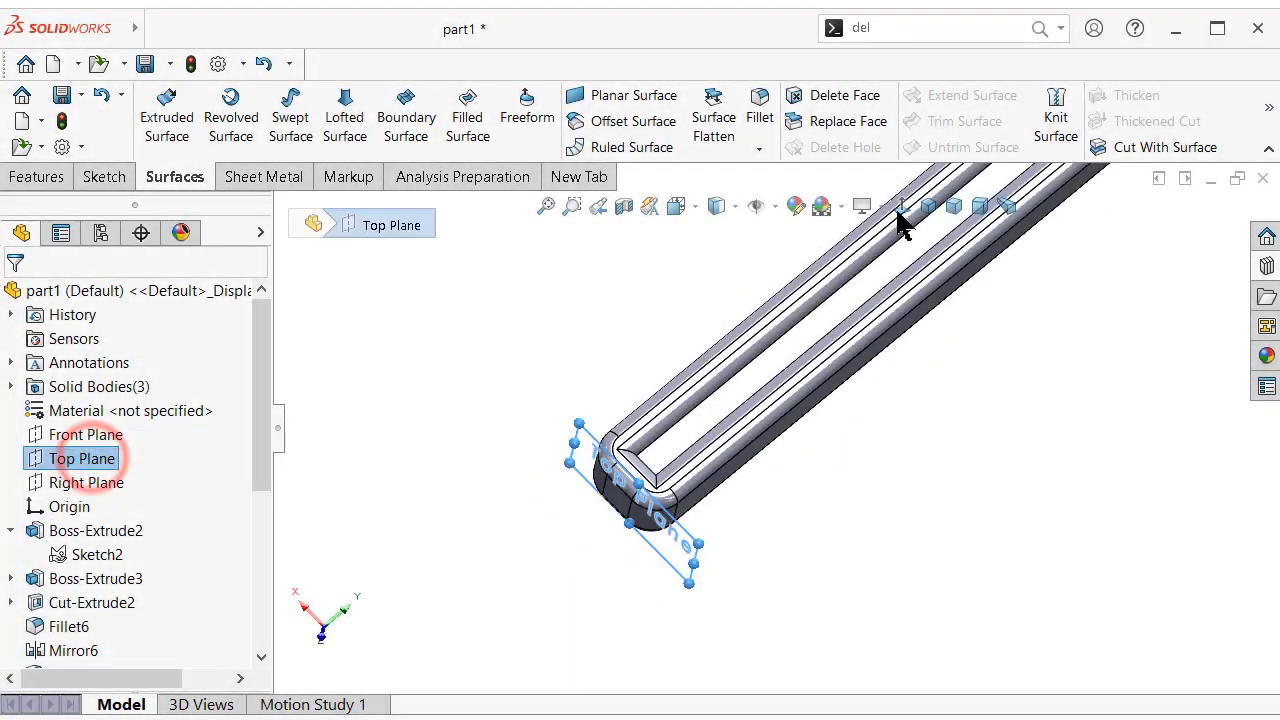
left_click(40, 177)
left_click(1113, 118)
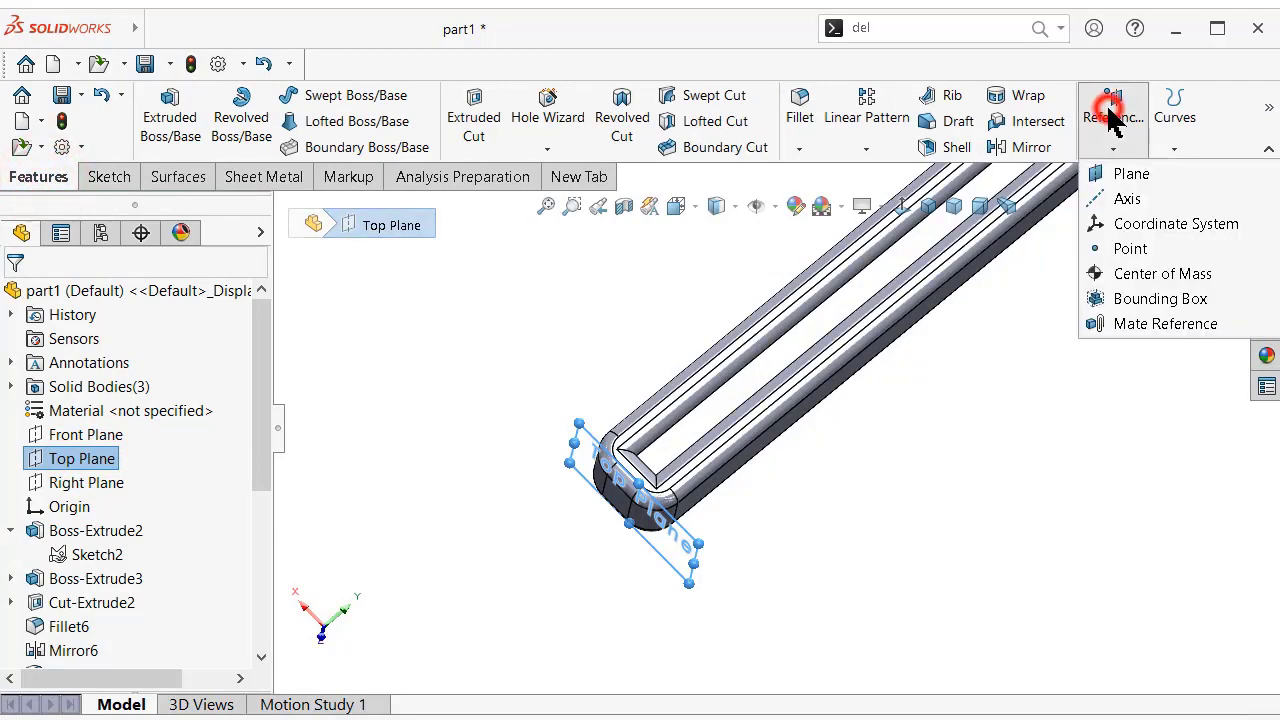
left_click(1103, 175)
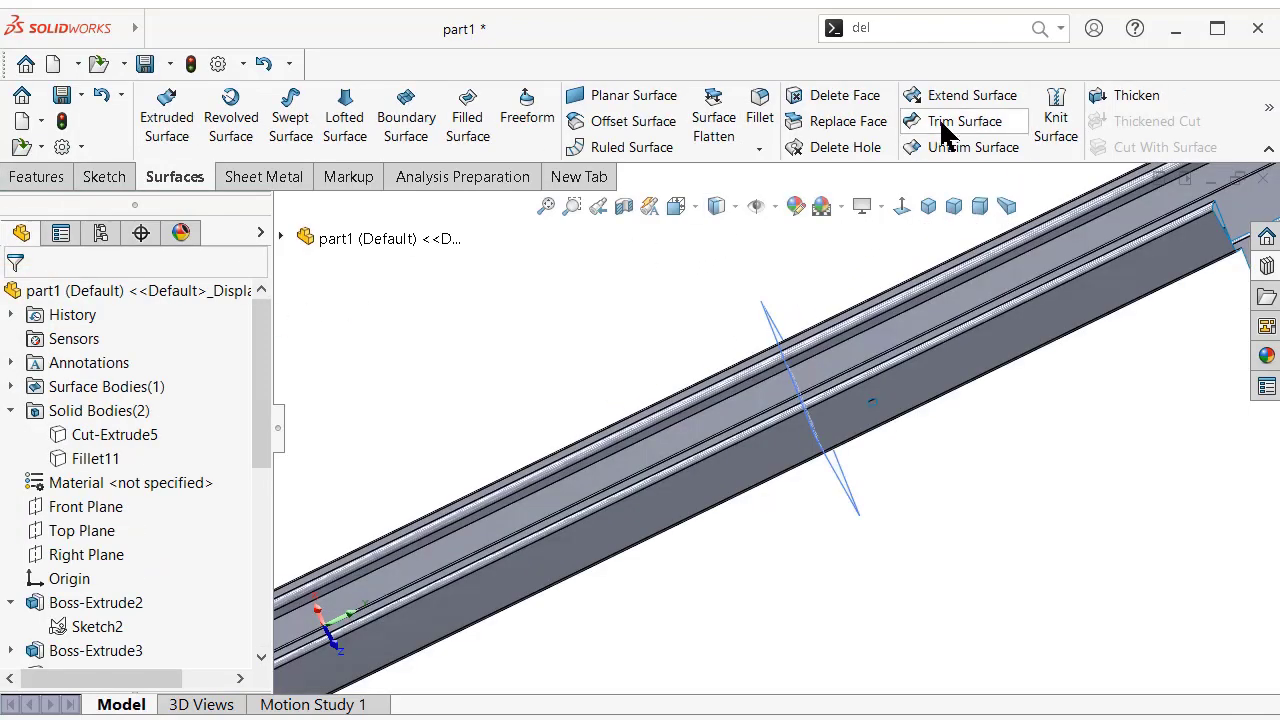
Trim the copied handle surface with the new plane, removing the portion towards the jaw.
left_click(945, 124)
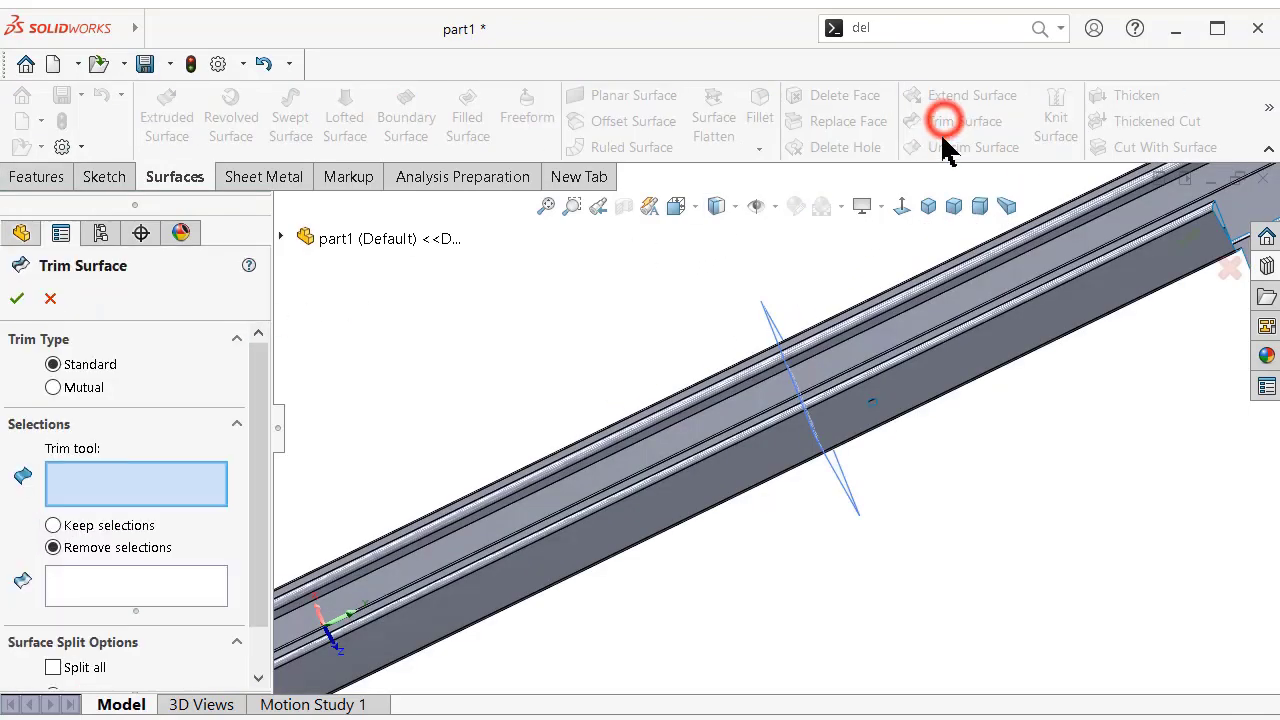
left_click(281, 237)
left_click(72, 484)
left_click(800, 276)
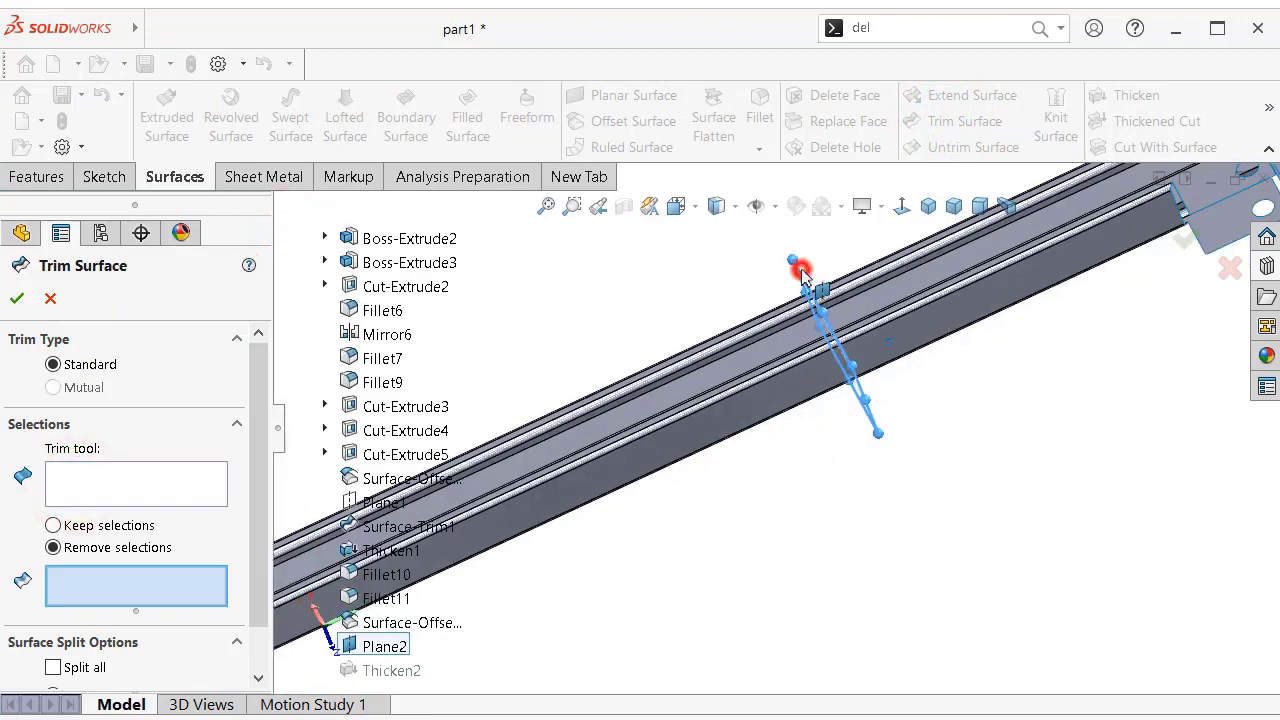
left_click(933, 326)
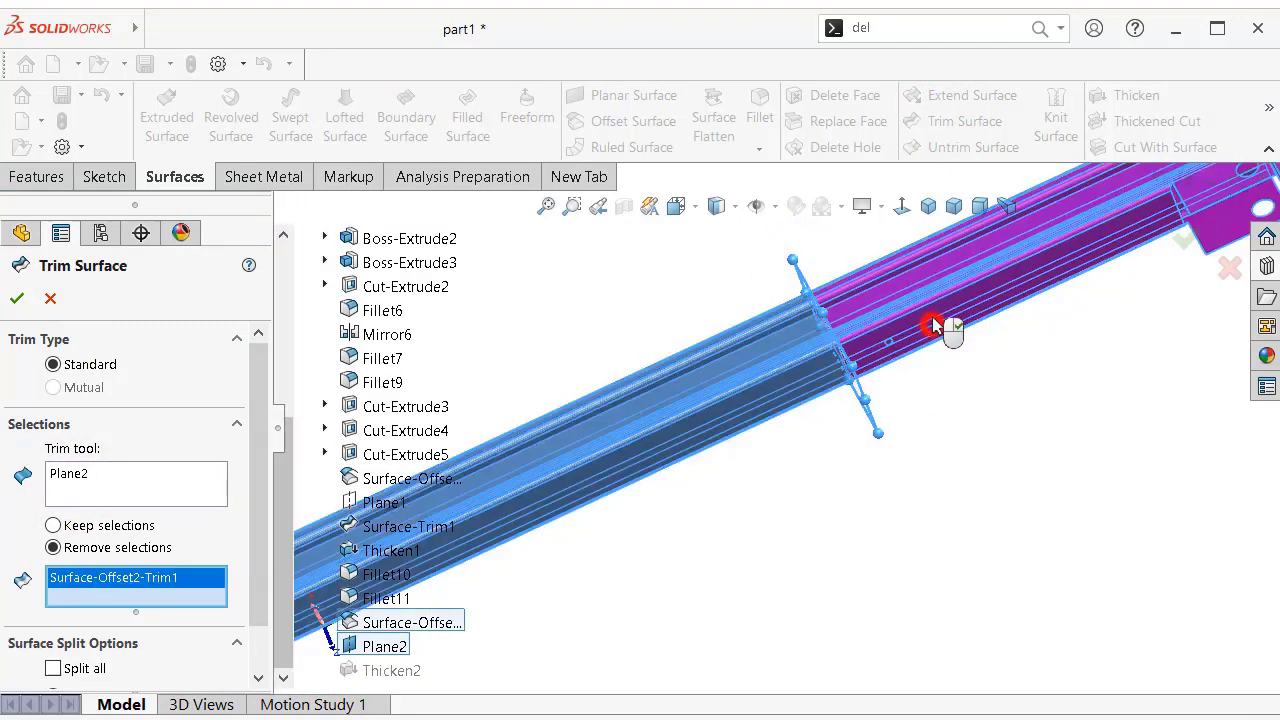
scroll(960, 325, "up", 4)
middle_click_drag(932, 240, 908, 276)
left_click(1185, 238)
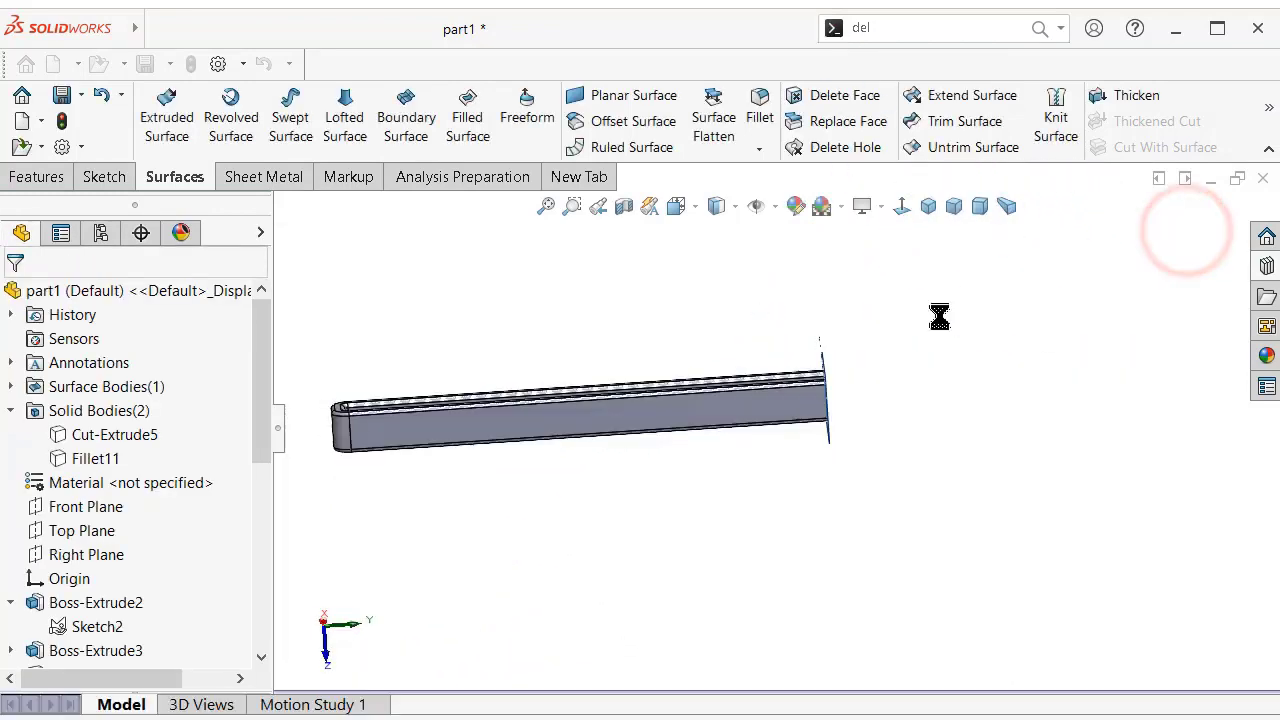
Thicken the trimmed handle surface on side 1 by 1.75 mm, without merging the result.
middle_click_drag(977, 421, 957, 491)
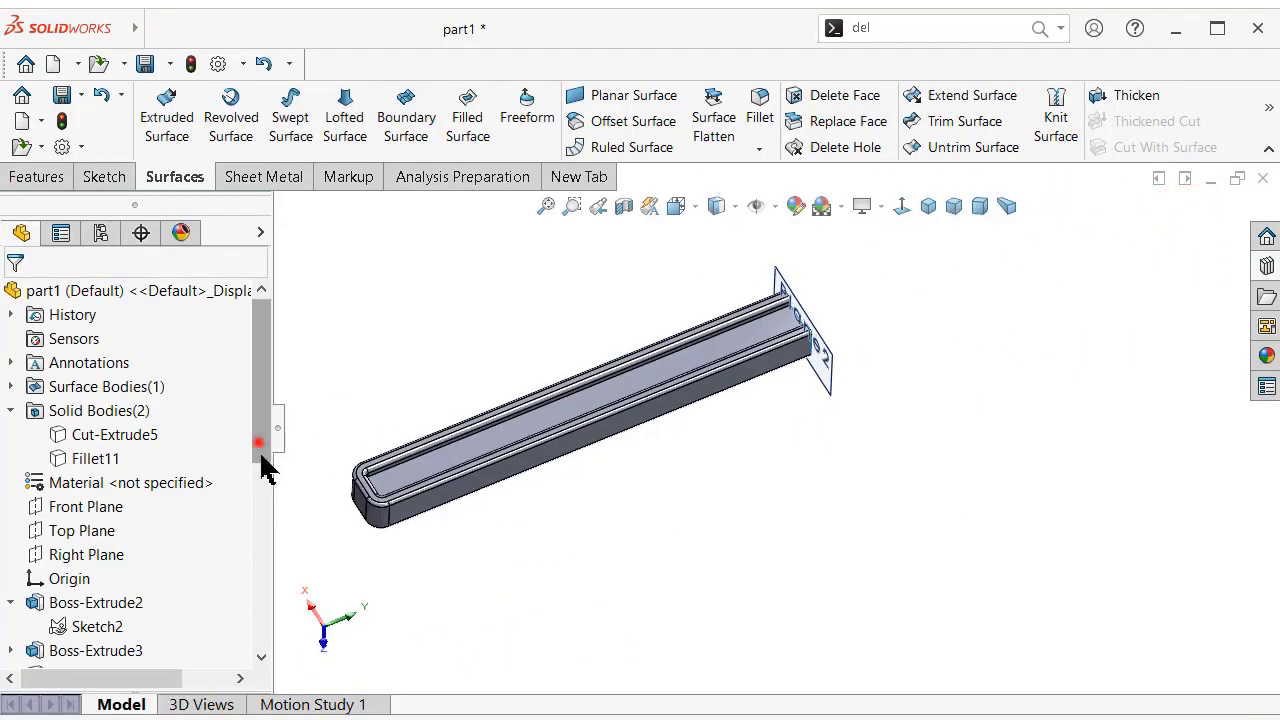
left_click(258, 442)
left_click(171, 640)
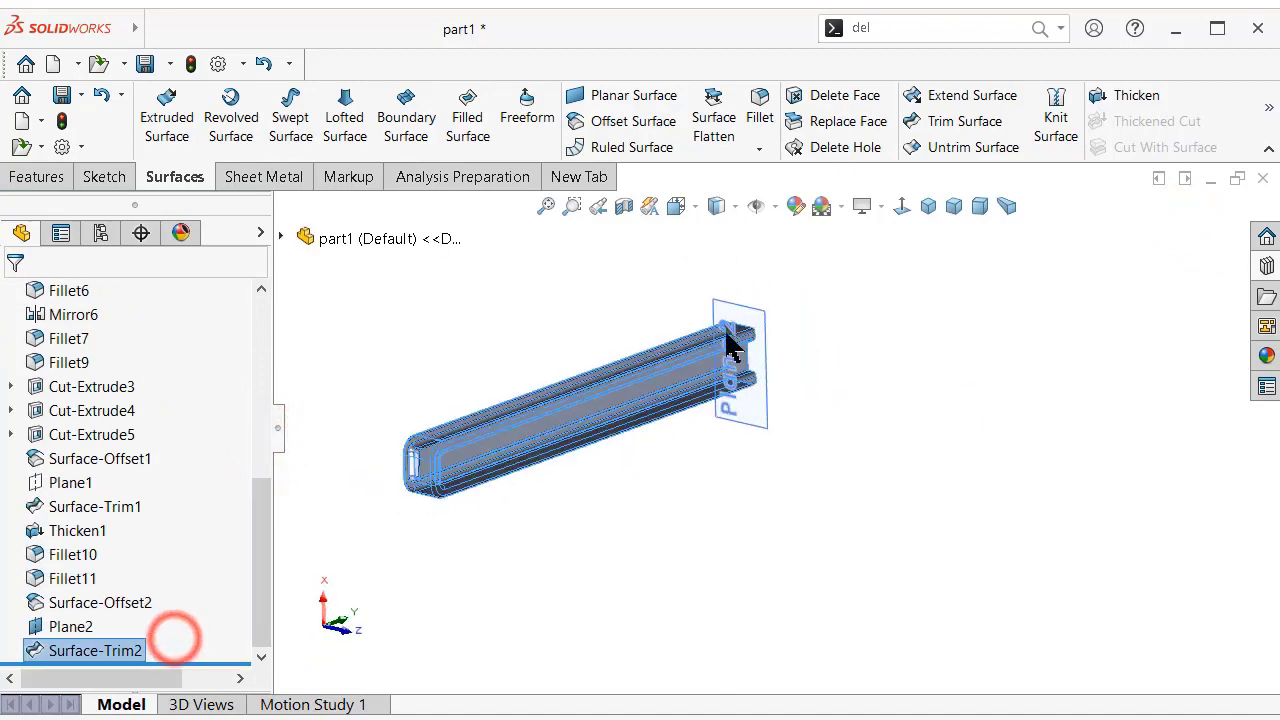
scroll(728, 345, "down", 5)
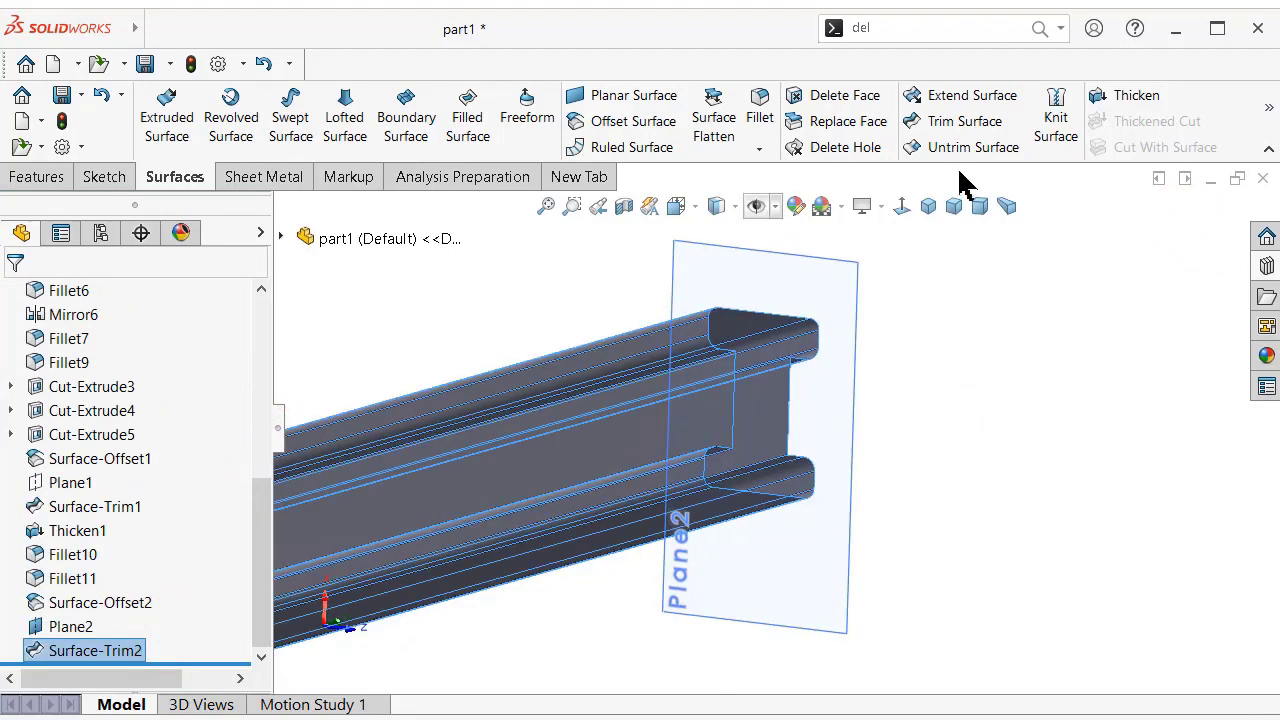
left_click(1100, 100)
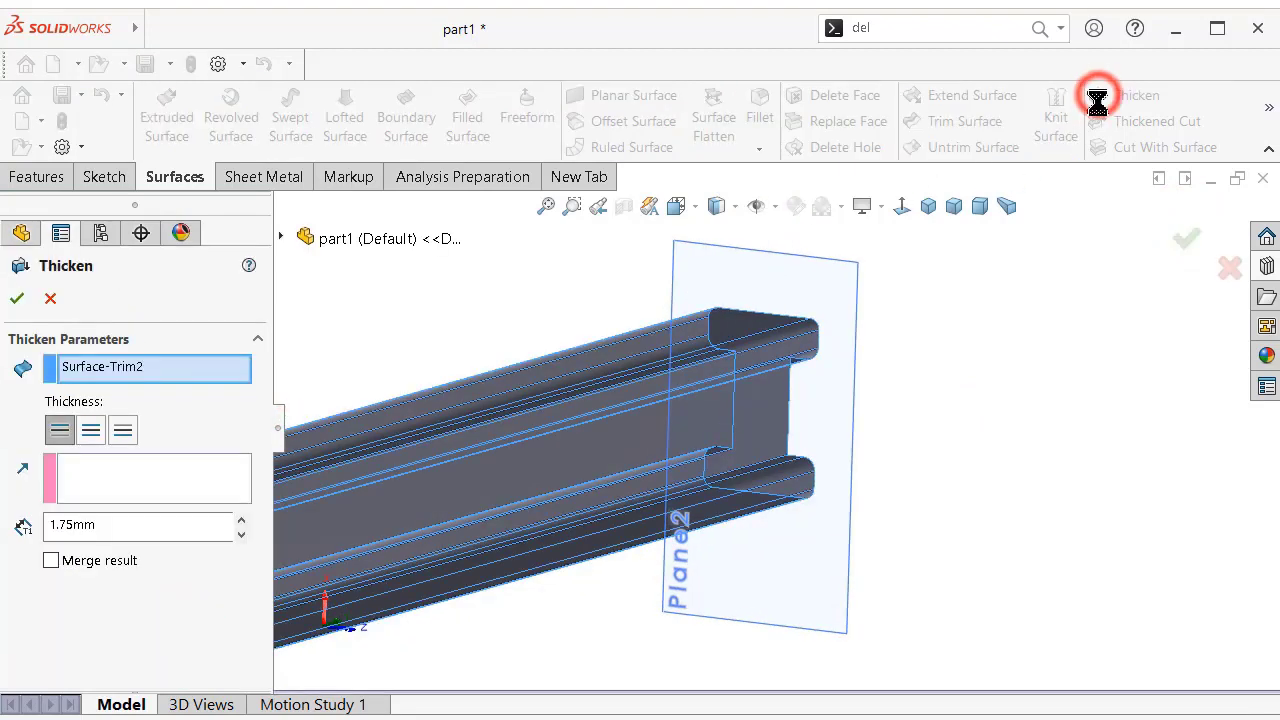
left_click(61, 429)
middle_click_drag(623, 412, 586, 414)
left_click(1190, 242)
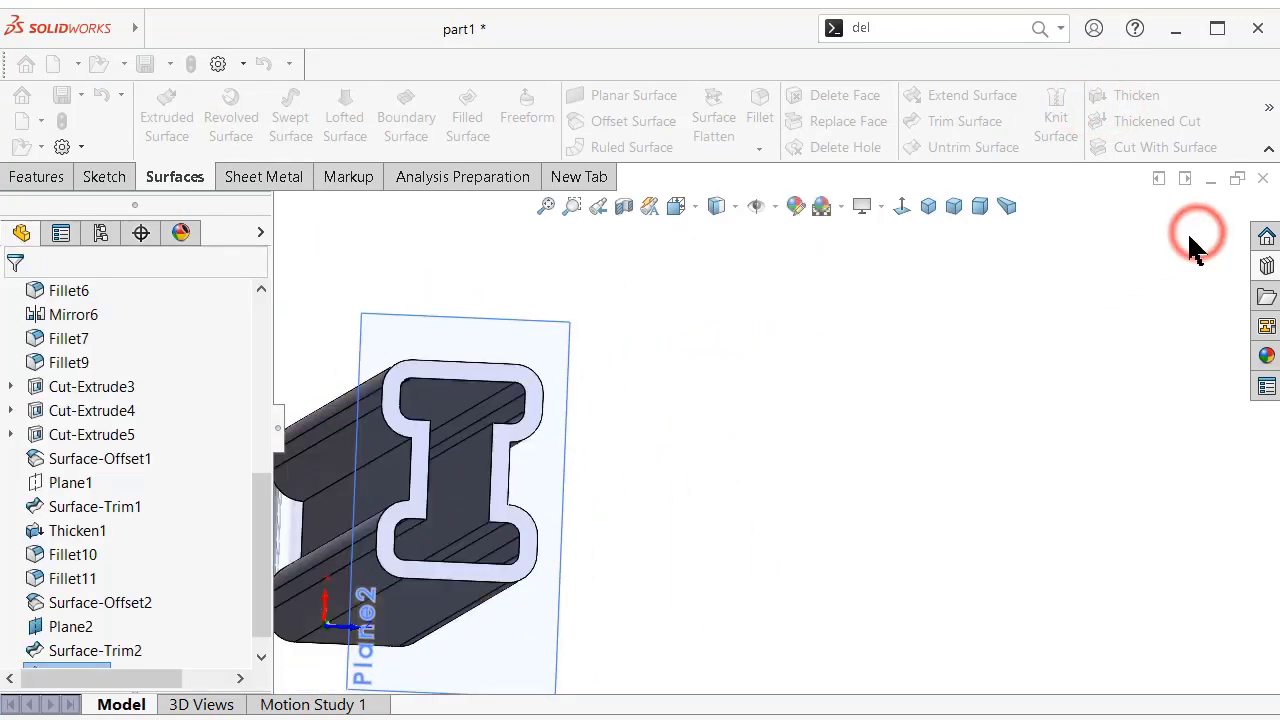
middle_click_drag(740, 428, 677, 368)
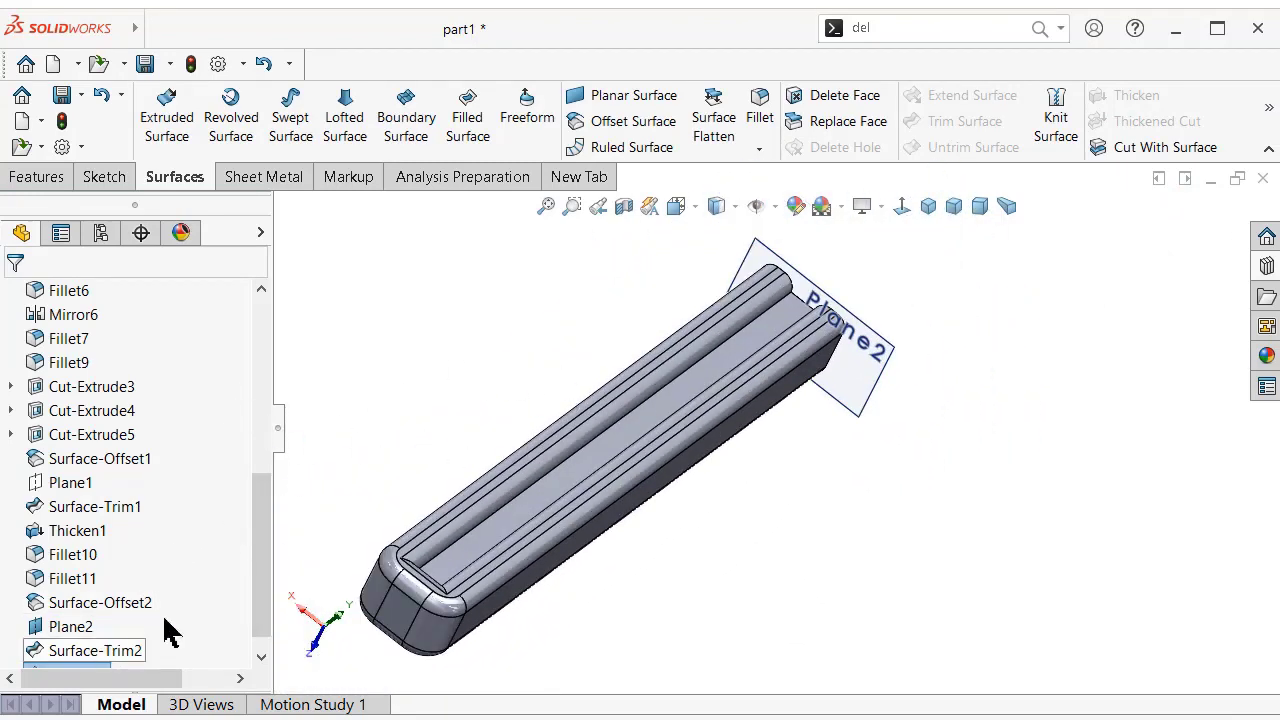
Apply the red medium gloss plastic appearance to the part showing the thickened grip and set its colour to bright red.
scroll(150, 628, "down", 1)
left_click(86, 647)
left_click(1266, 356)
left_click(962, 566)
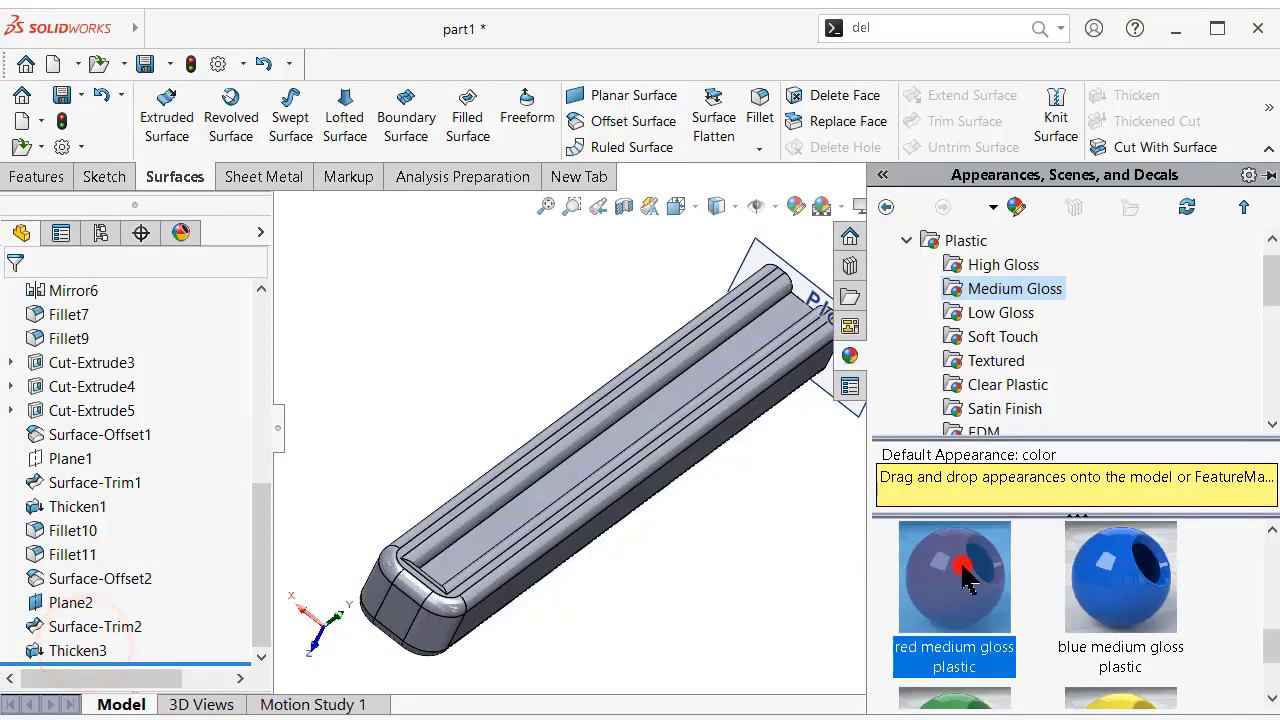
double_click(966, 580)
middle_click_drag(491, 280, 448, 409)
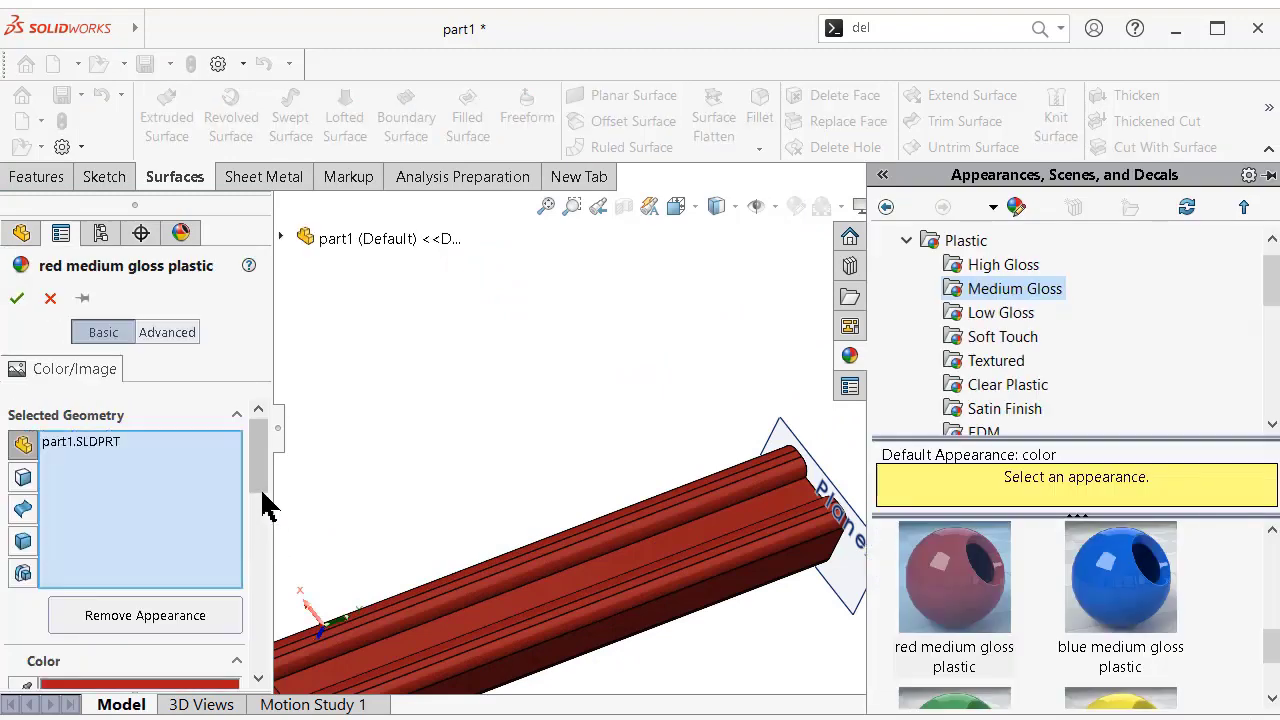
left_click(257, 465)
left_click(72, 518)
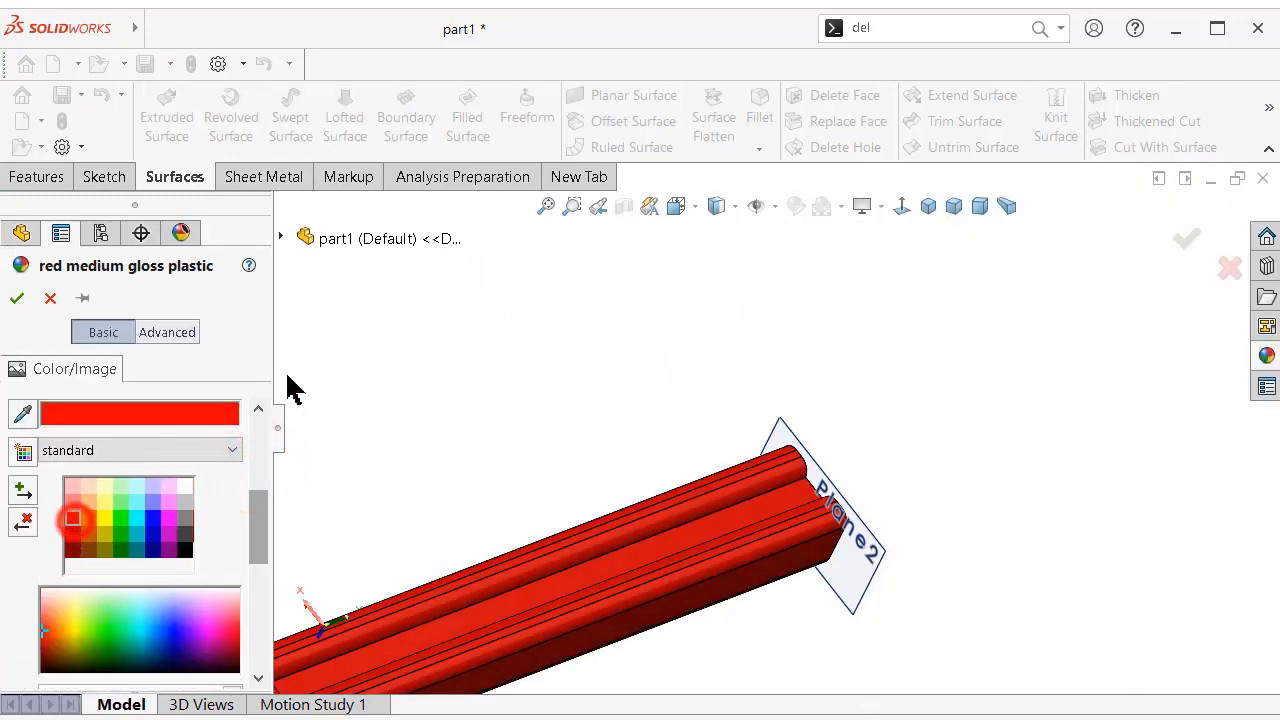
left_click(1188, 240)
middle_click_drag(980, 363, 785, 460)
middle_click_drag(786, 216, 740, 314)
scroll(332, 486, "up", 3)
scroll(300, 486, "down", 3)
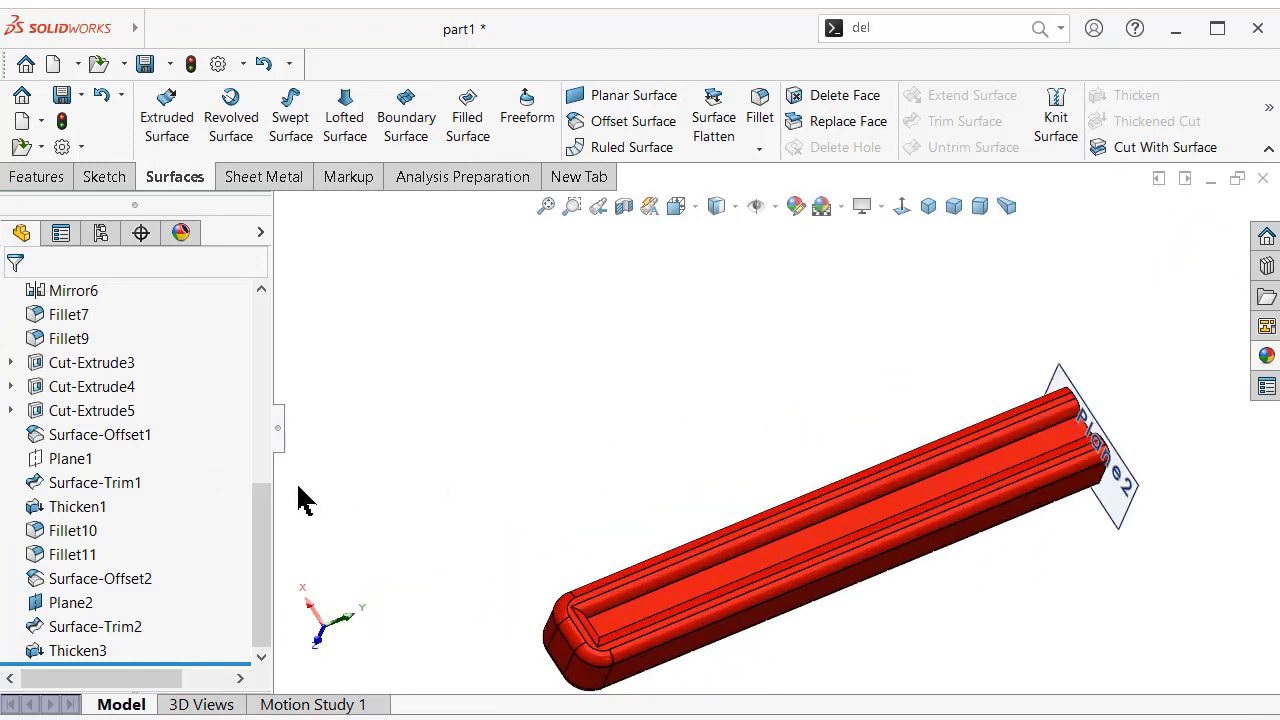
Fillet the edges of the grip's recessed floor faces on both sides with a 1 mm radius.
middle_click_drag(866, 522, 786, 543)
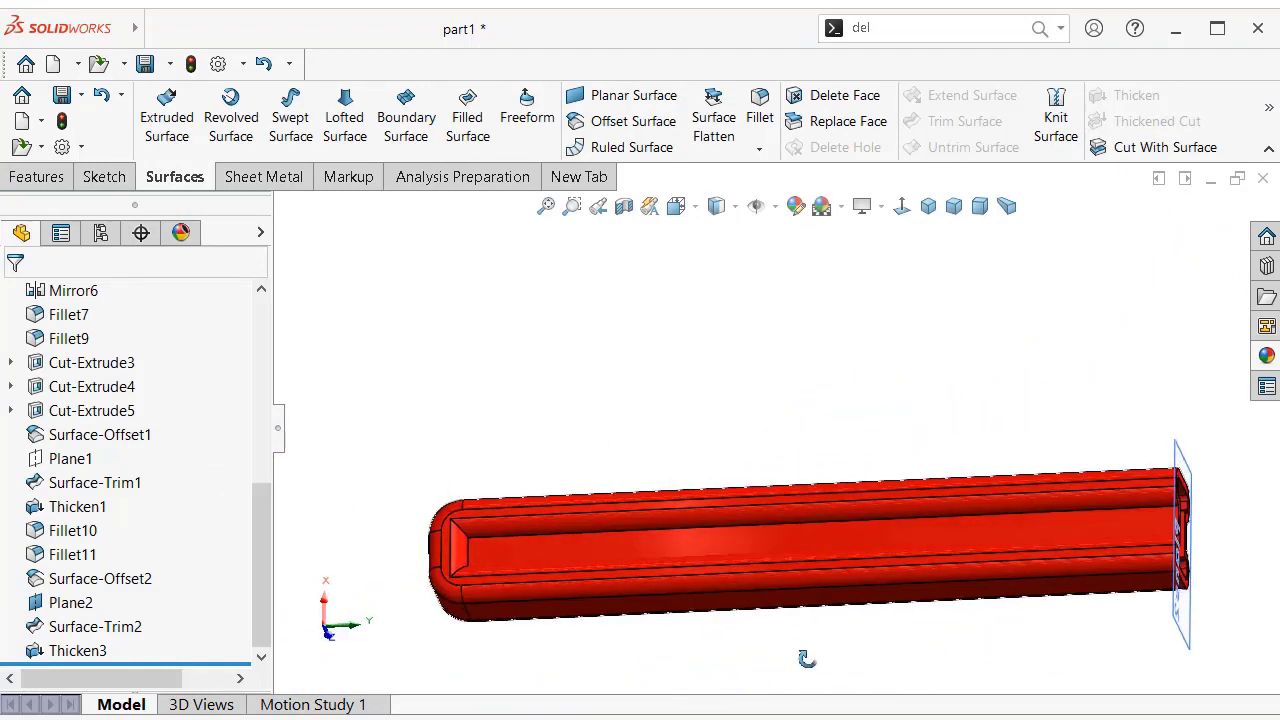
scroll(786, 543, "down", 5)
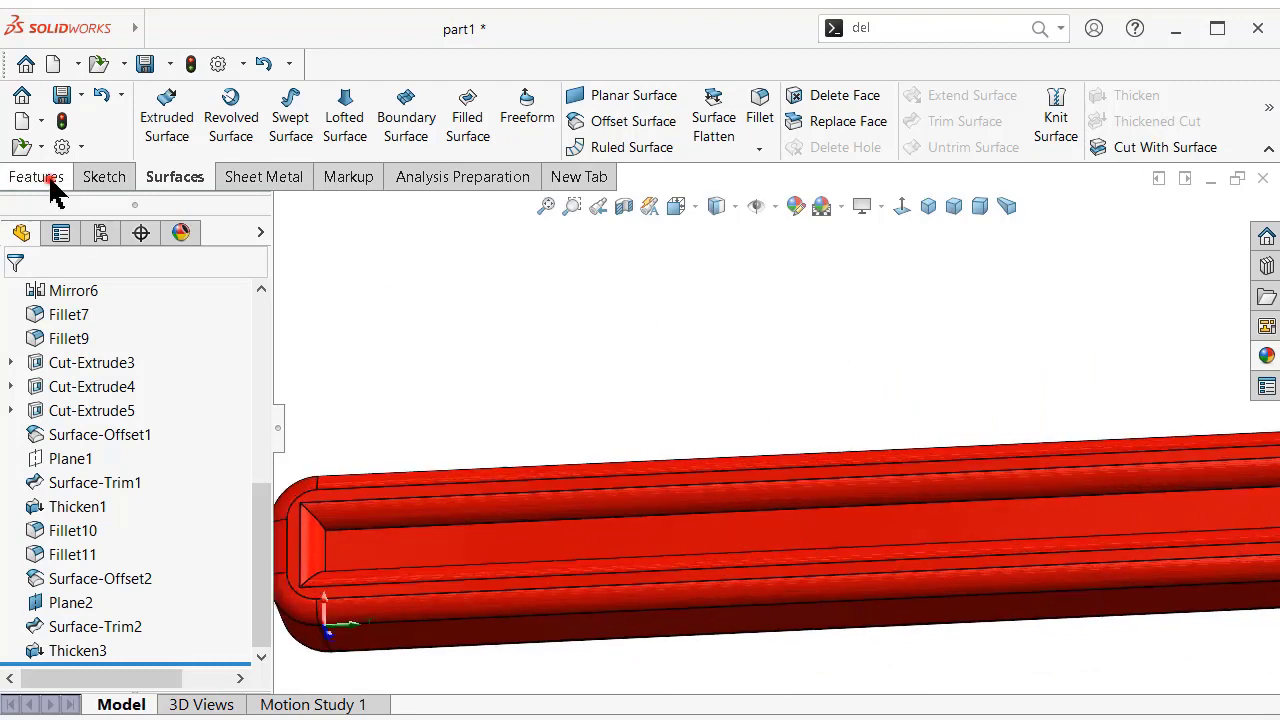
left_click(38, 177)
left_click(806, 108)
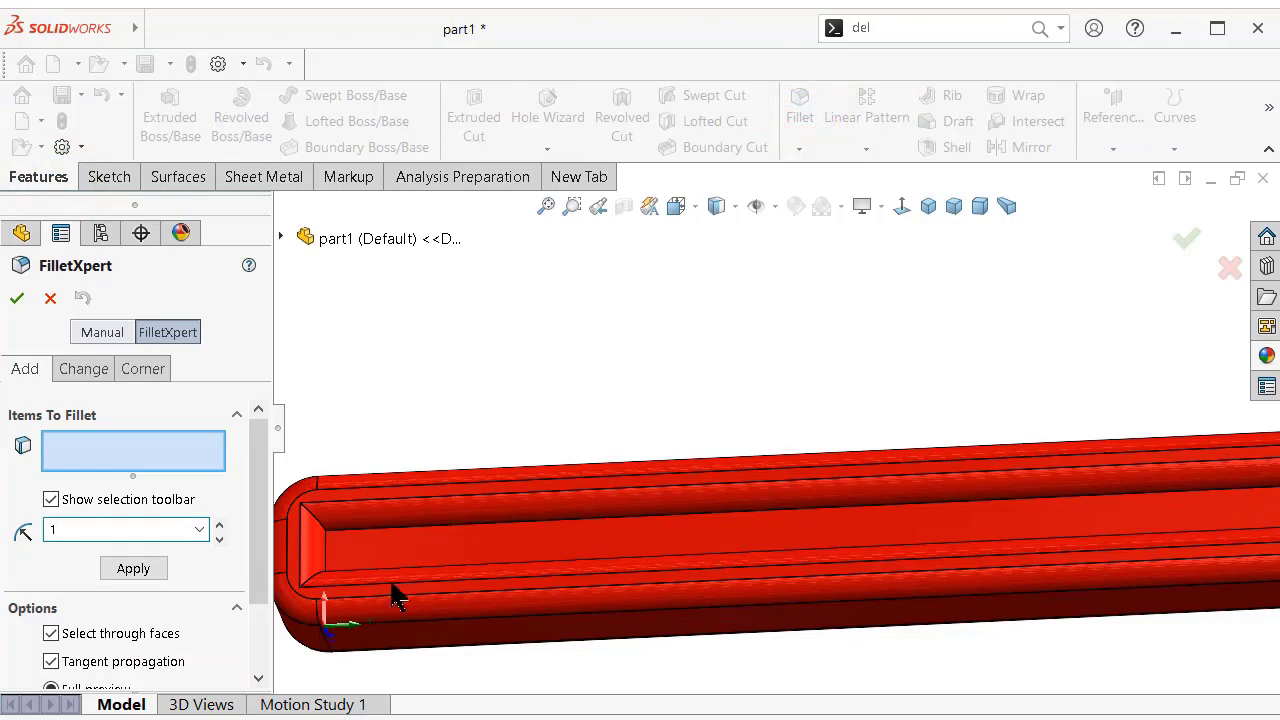
left_click(419, 531)
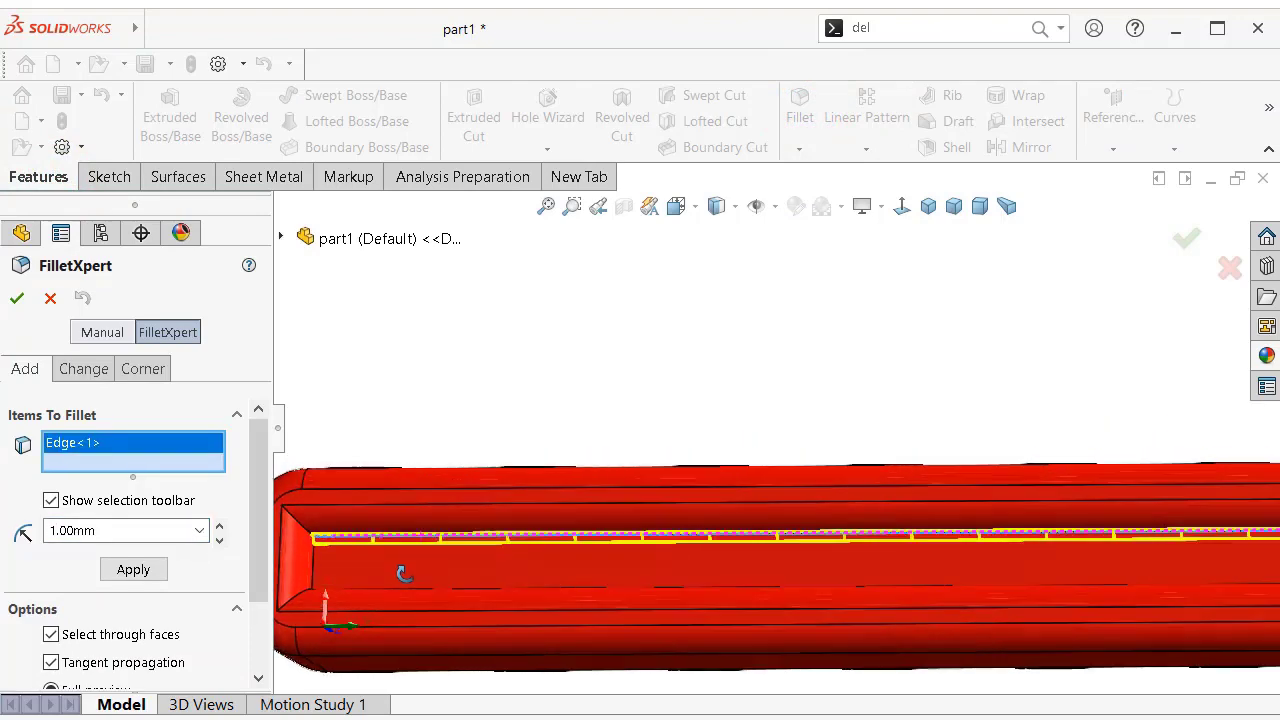
scroll(365, 620, "down", 3)
left_click(365, 448)
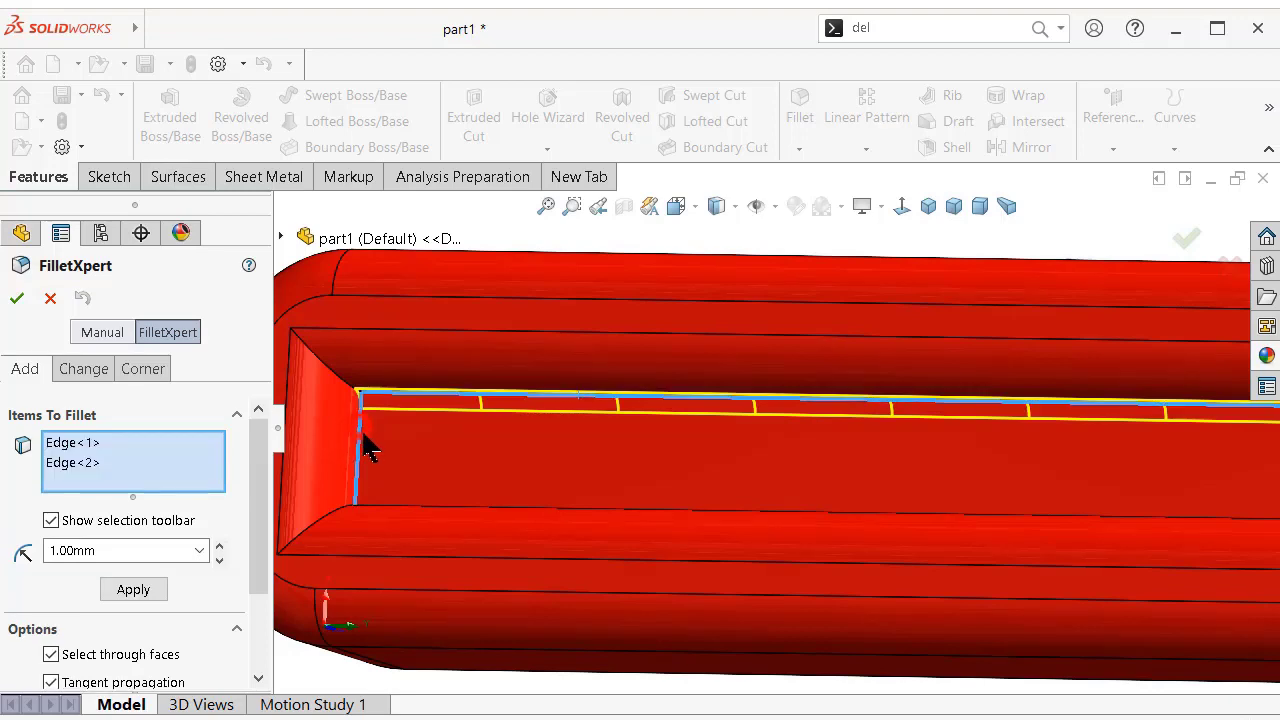
left_click(455, 476)
scroll(909, 486, "up", 3)
scroll(1100, 478, "up", 2)
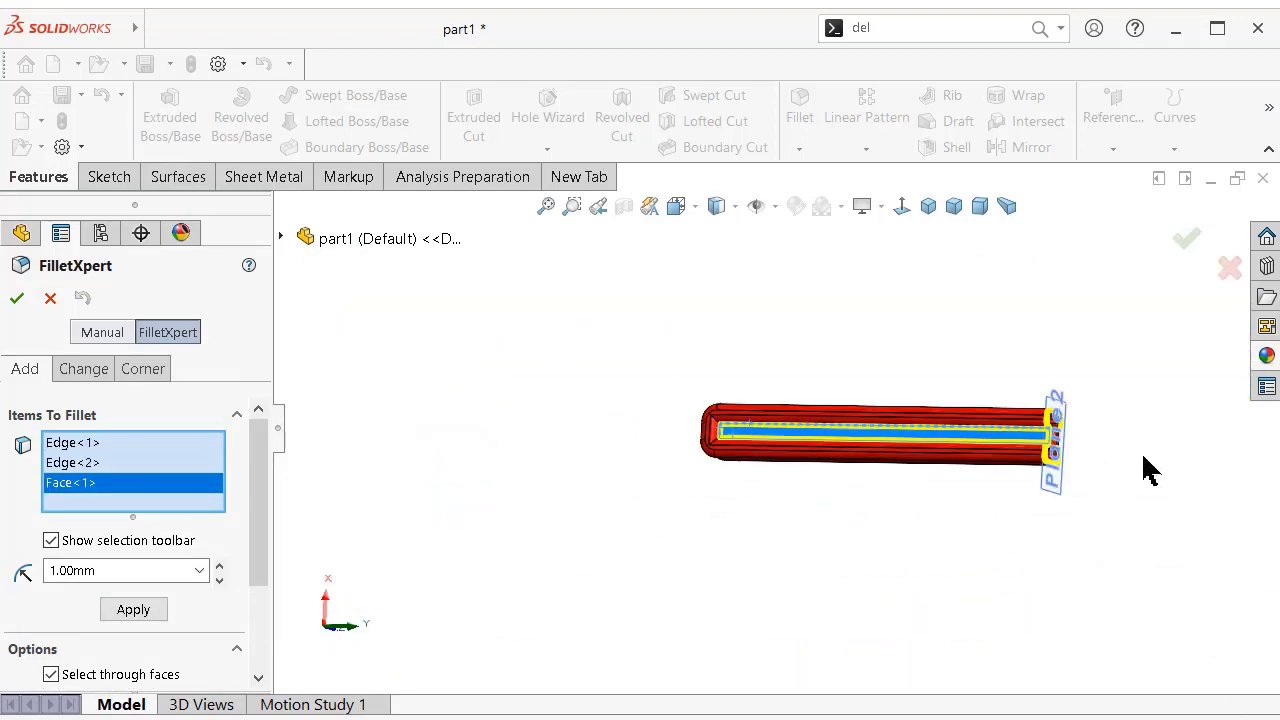
middle_click_drag(1143, 471, 1120, 468)
middle_click_drag(890, 456, 705, 450)
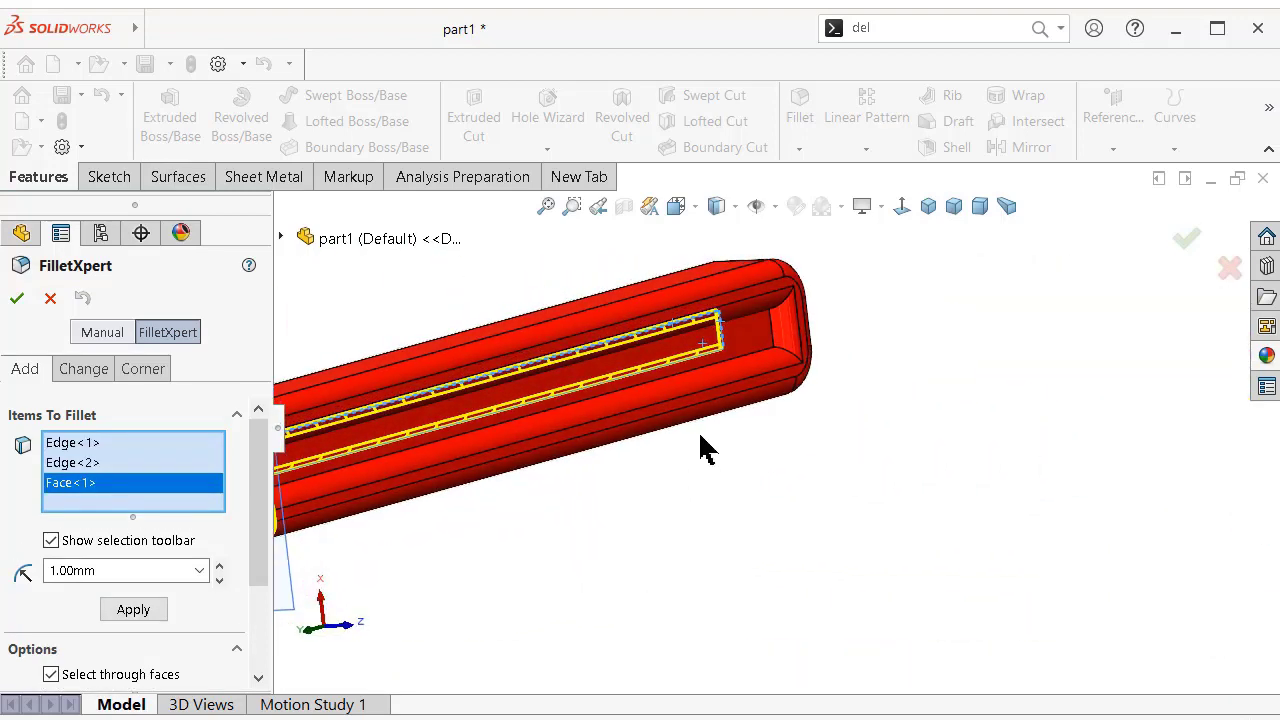
left_click(760, 350)
left_click(1187, 238)
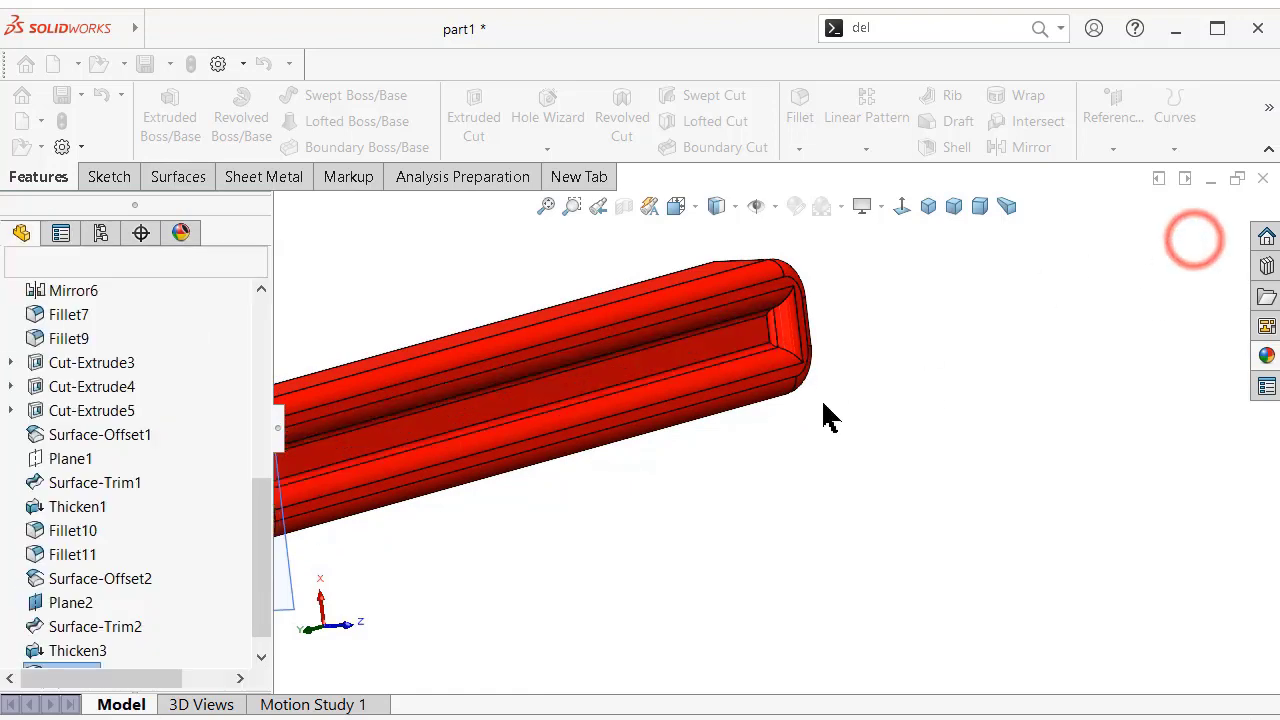
middle_click_drag(821, 400, 890, 264)
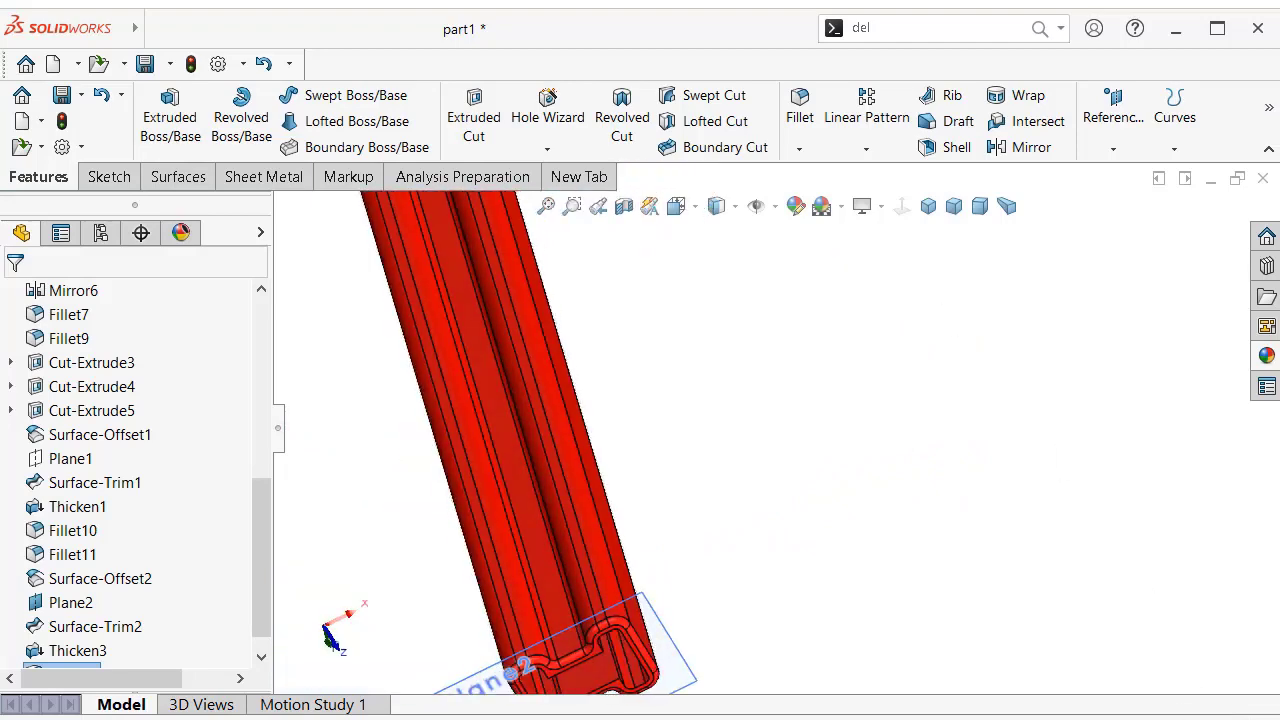
Save the part and show the hidden handle body Cut-Extrude5 together with the red grip.
key("ctrl+s")
scroll(157, 423, "up", 6)
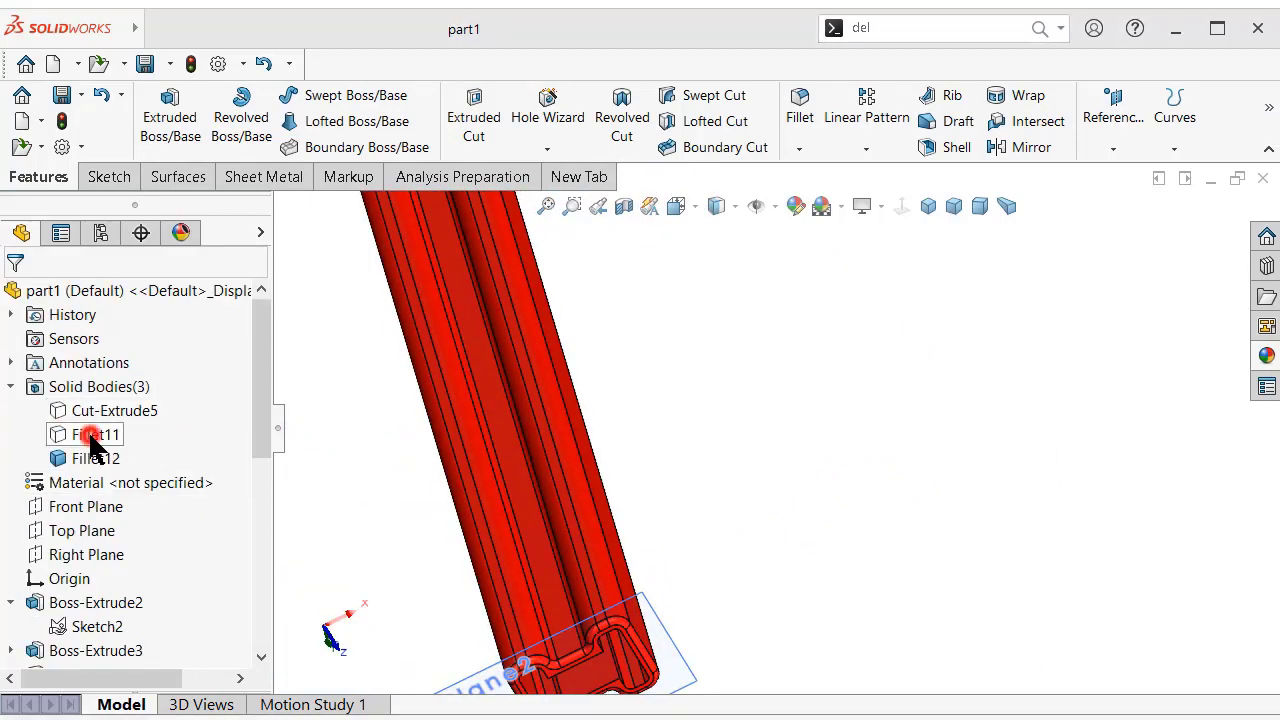
left_click(90, 435)
left_click(344, 447)
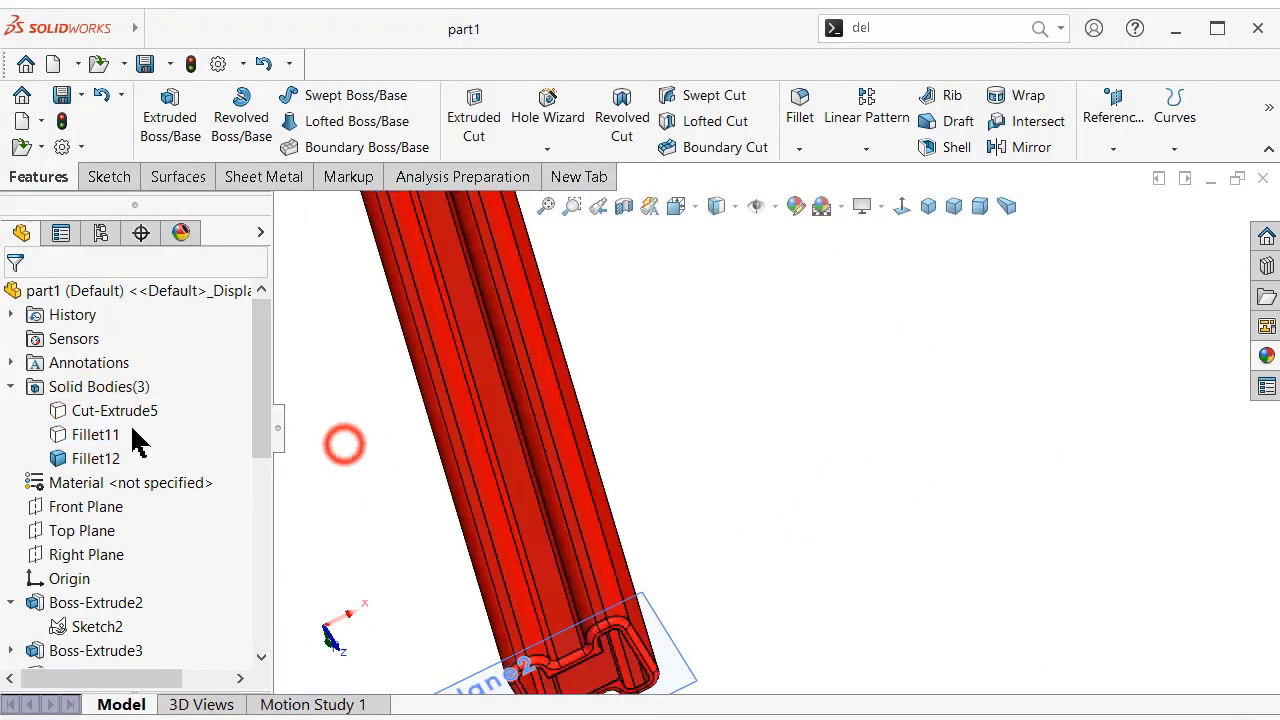
left_click(127, 410)
left_click(140, 381)
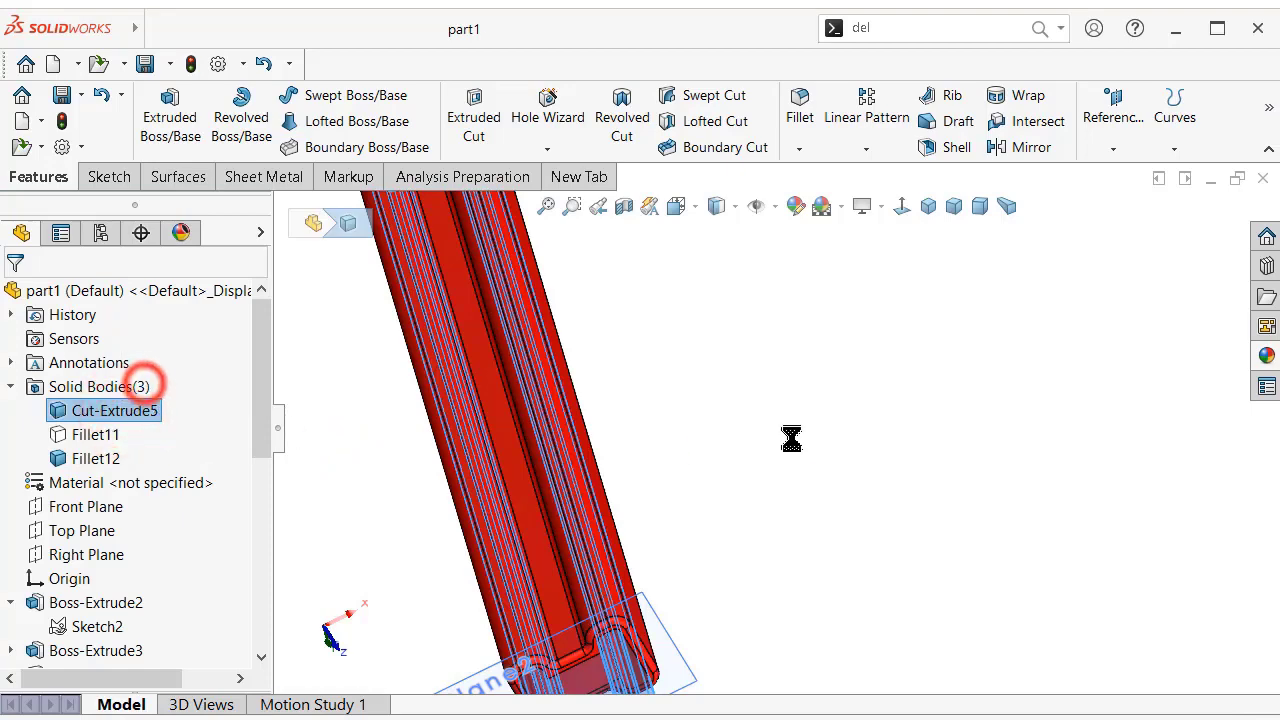
right_click(108, 440)
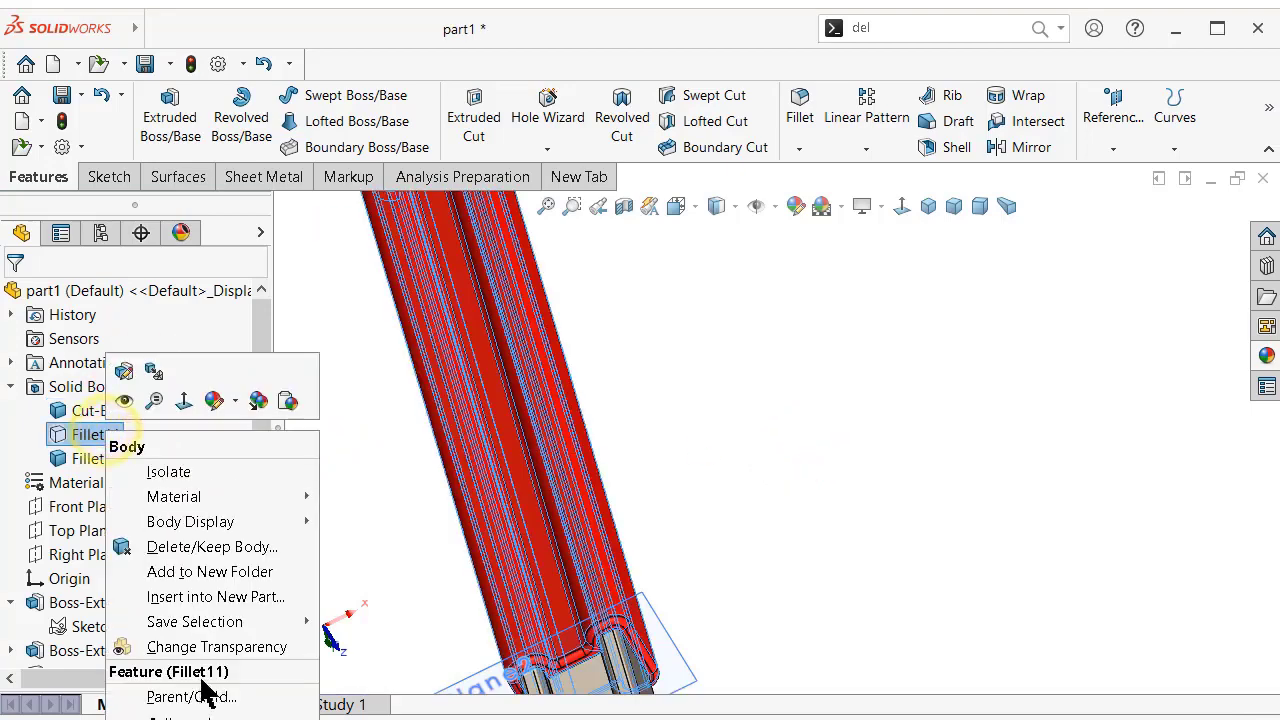
Hide the reference plane at the open end of the red grip.
middle_click_drag(920, 460, 870, 363)
scroll(860, 500, "down", 6)
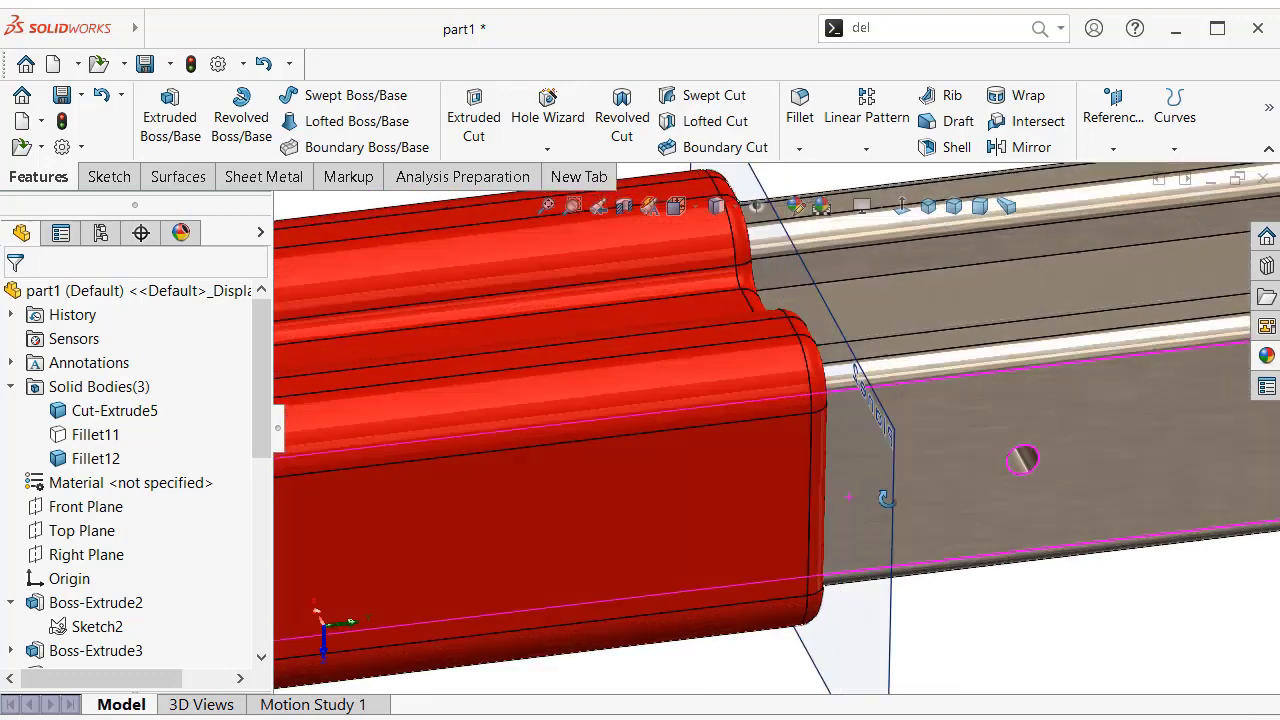
left_click(945, 617)
left_click(1060, 566)
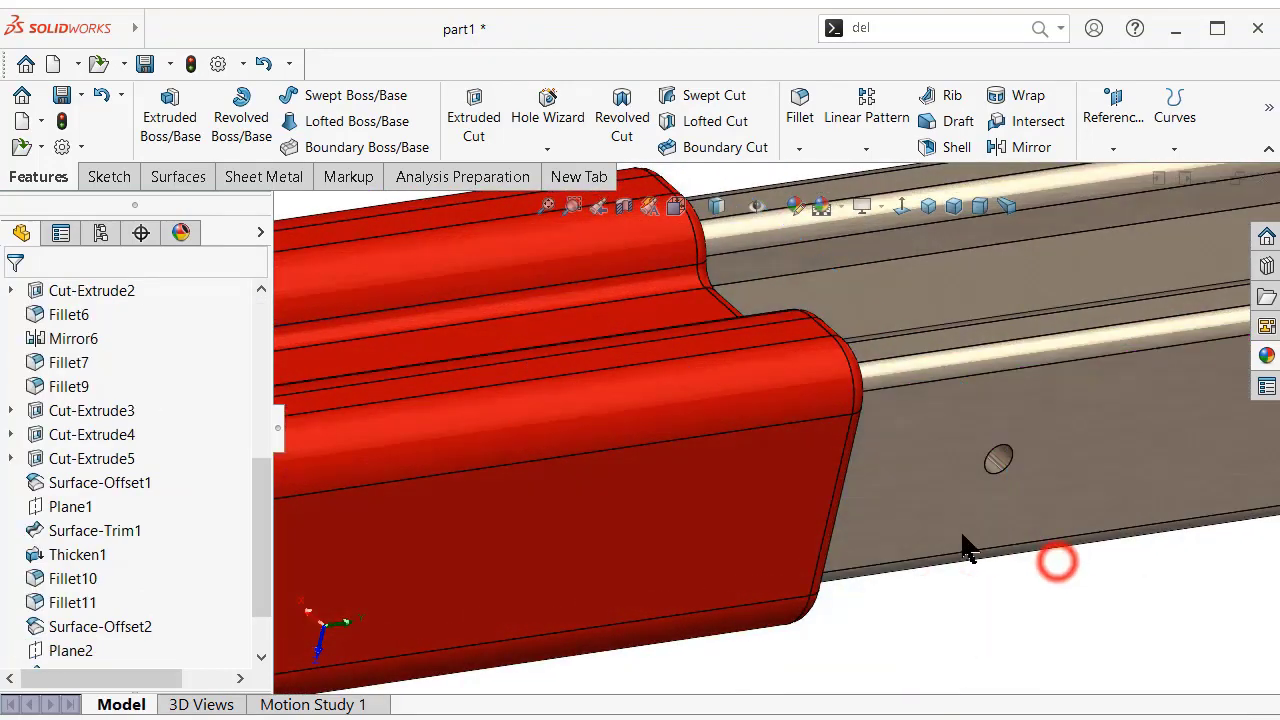
scroll(727, 296, "up", 3)
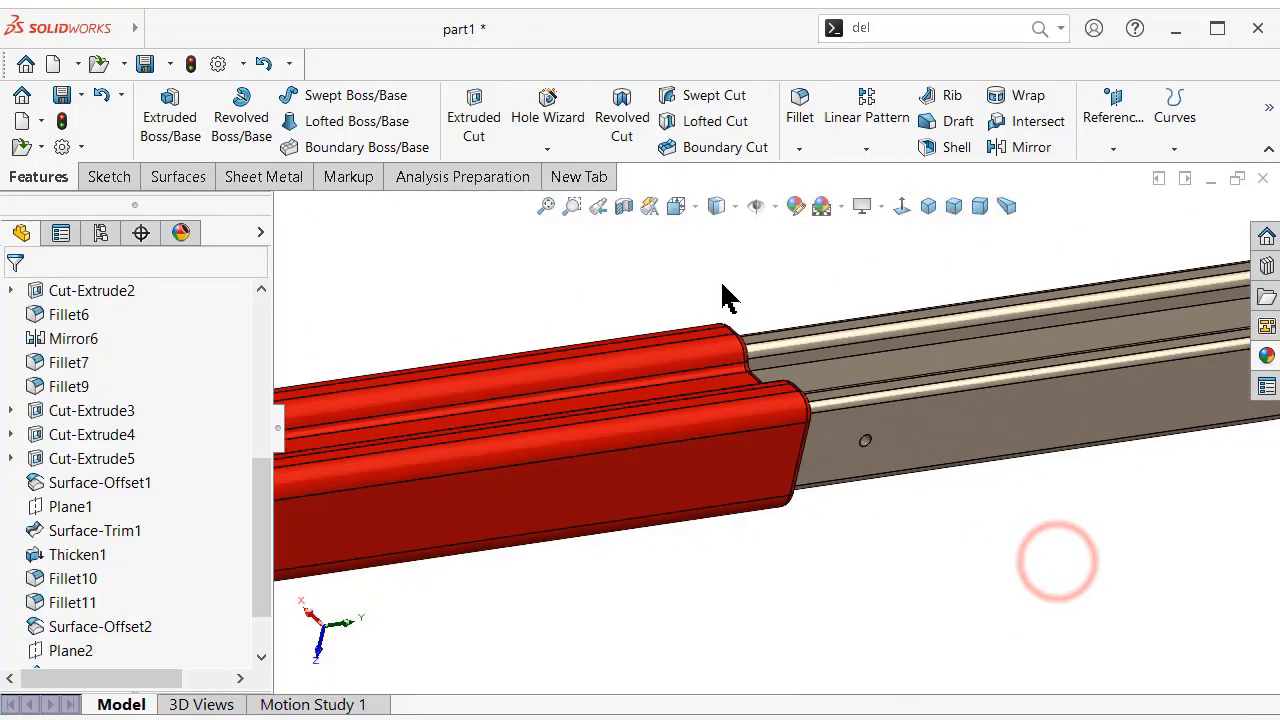
Turn on perspective, view the gripped handle in trimetric orientation and from both sides, and change the display style.
left_click(1006, 207)
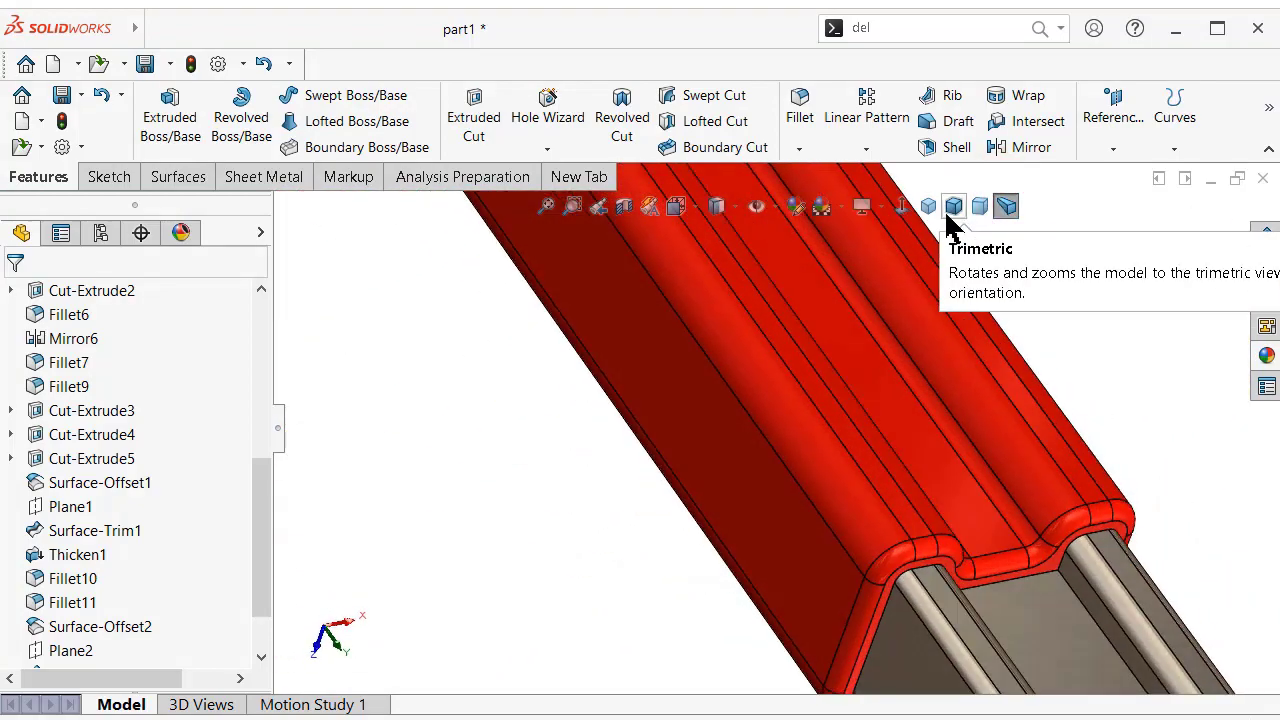
left_click(950, 210)
middle_click_drag(868, 330, 838, 458)
scroll(838, 458, "down", 3)
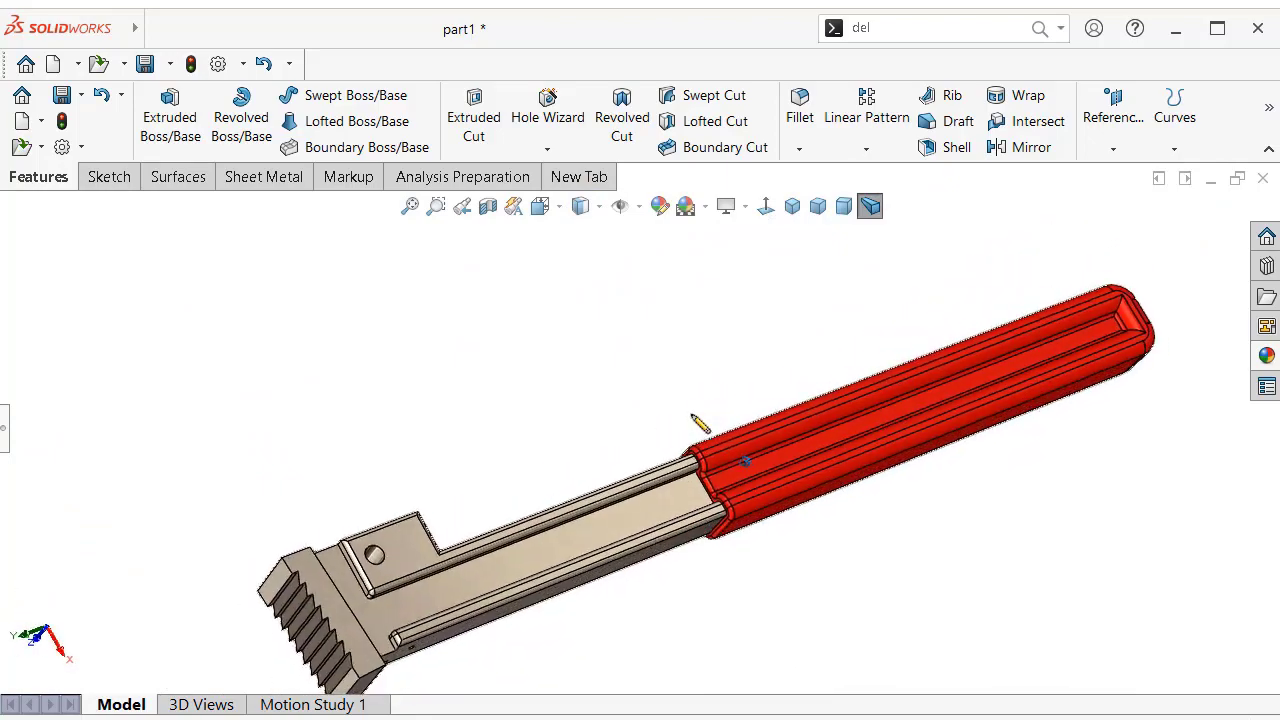
left_click(1113, 451)
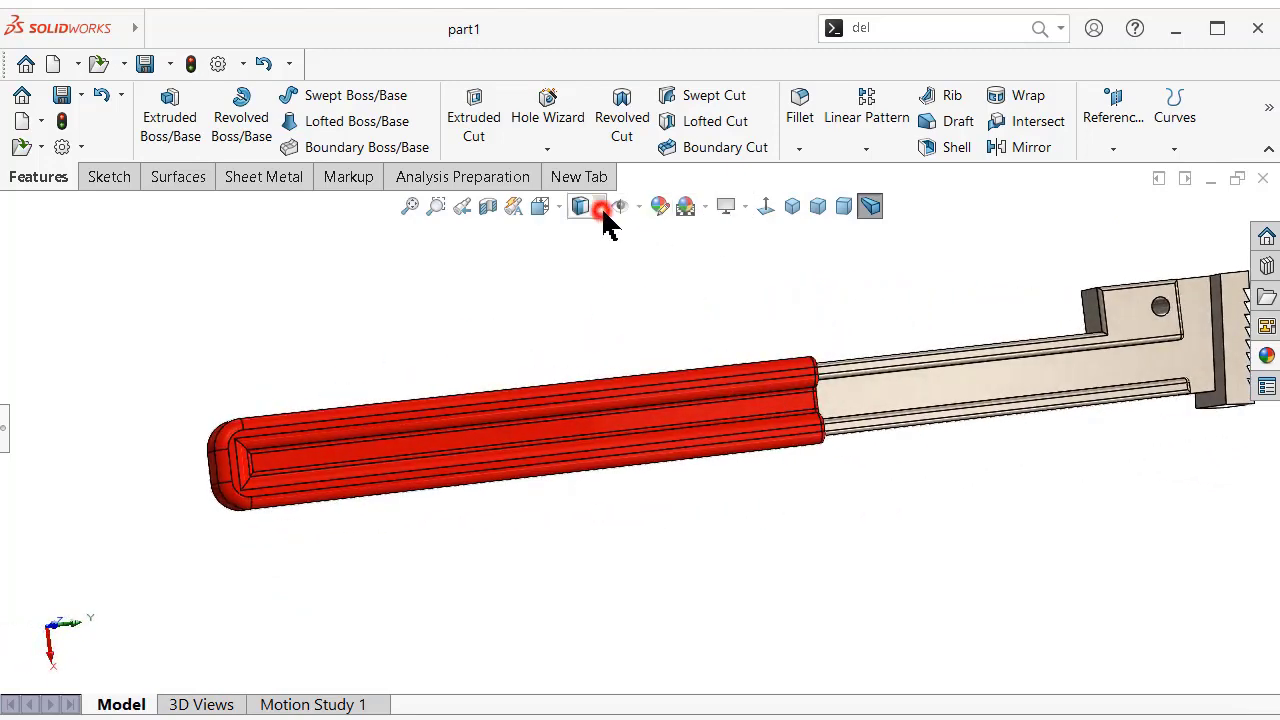
left_click(582, 262)
left_click(507, 292)
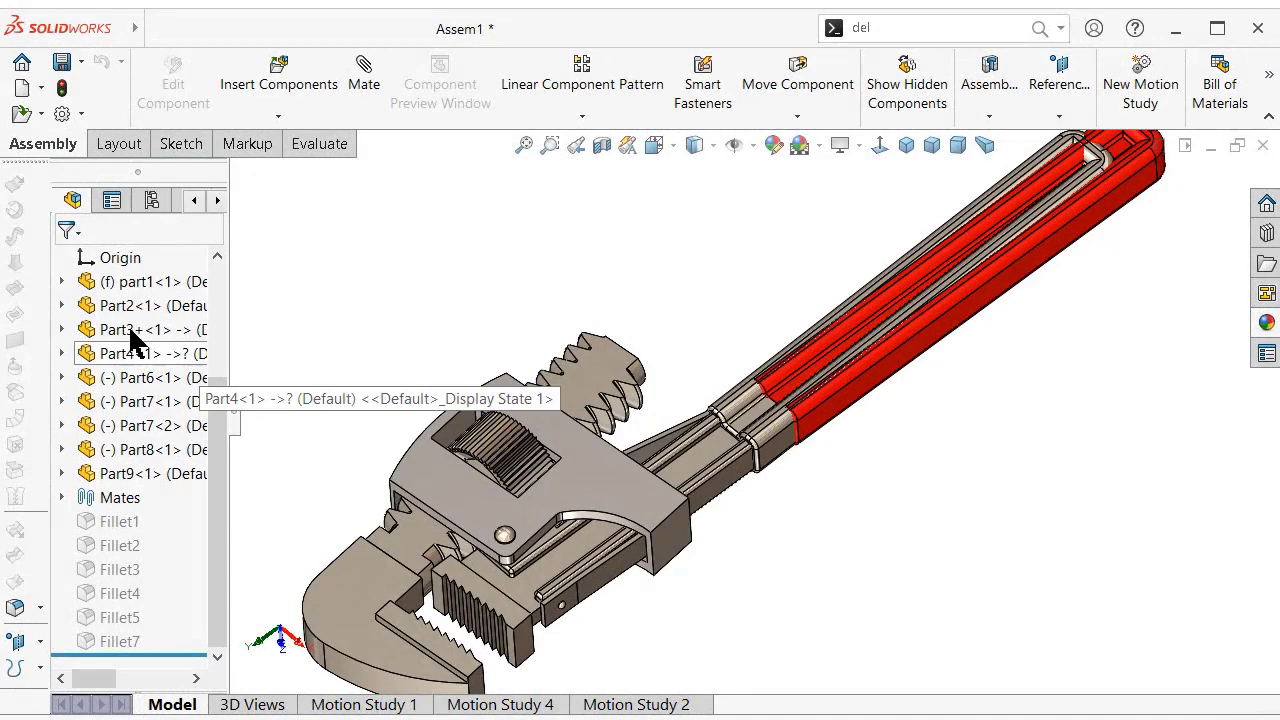
Open the jaw component Part3+ from the Assem1 wrench assembly.
left_click(135, 333)
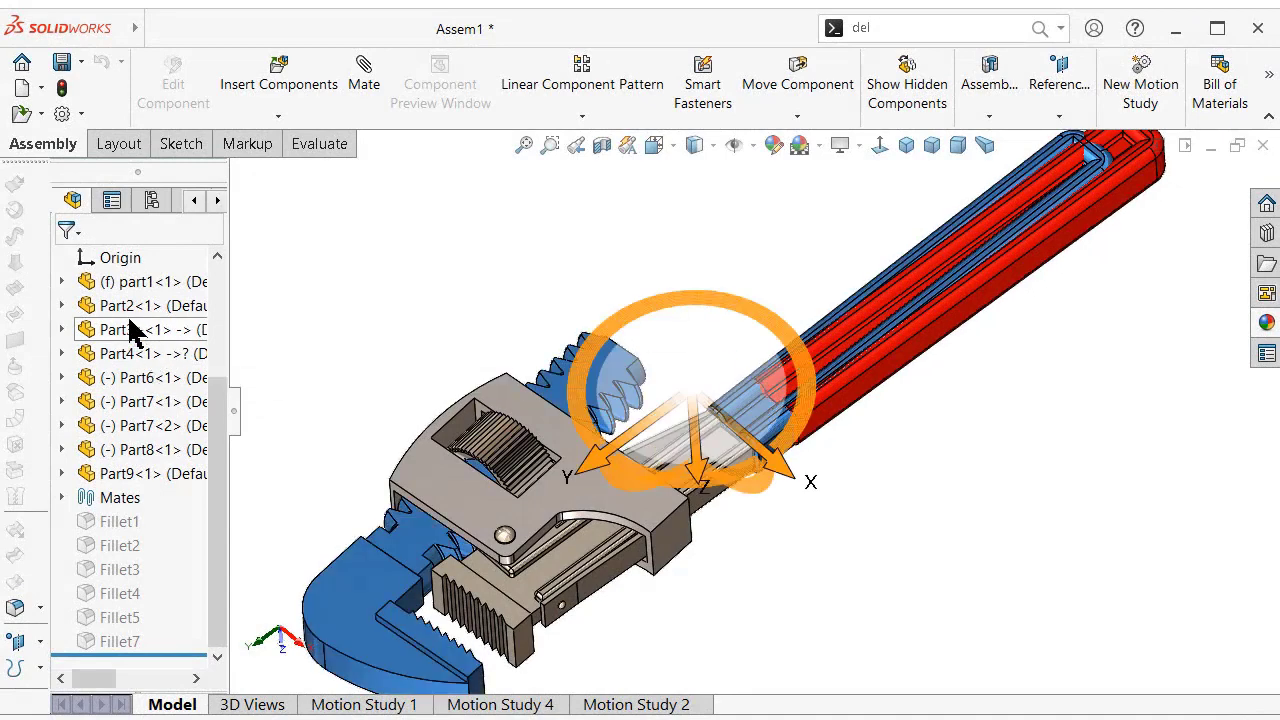
left_click(135, 333)
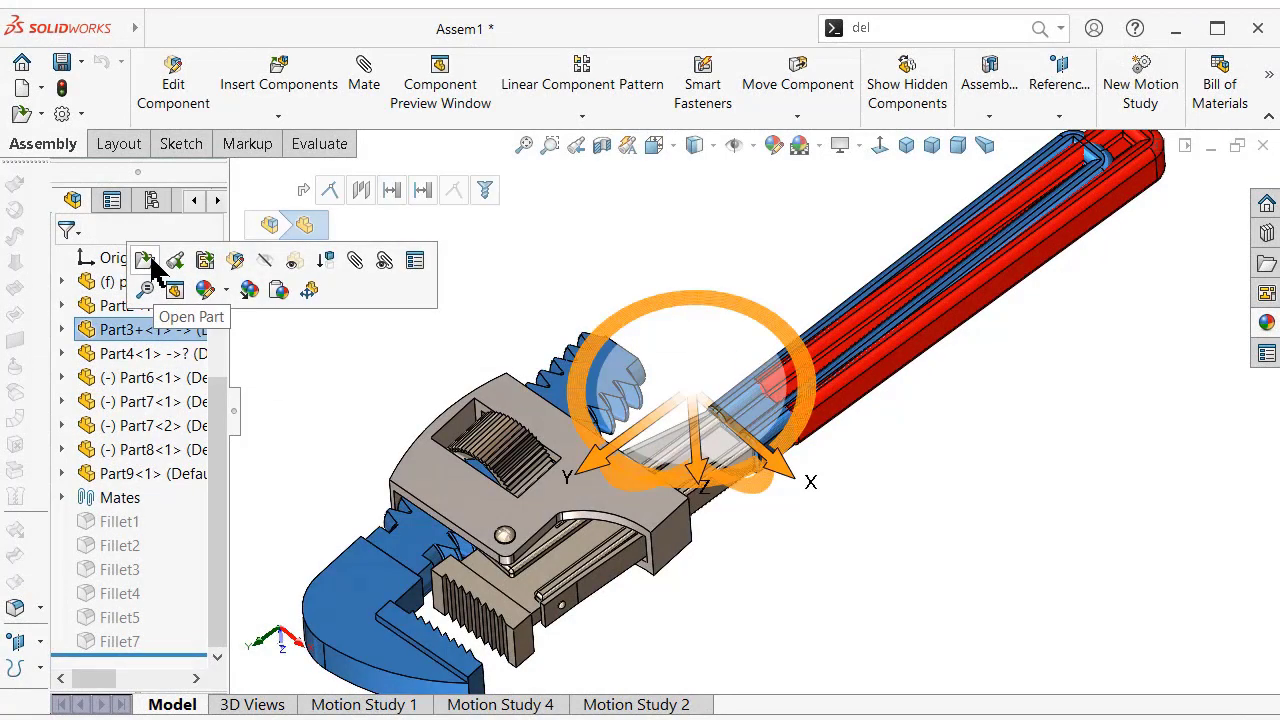
left_click(148, 261)
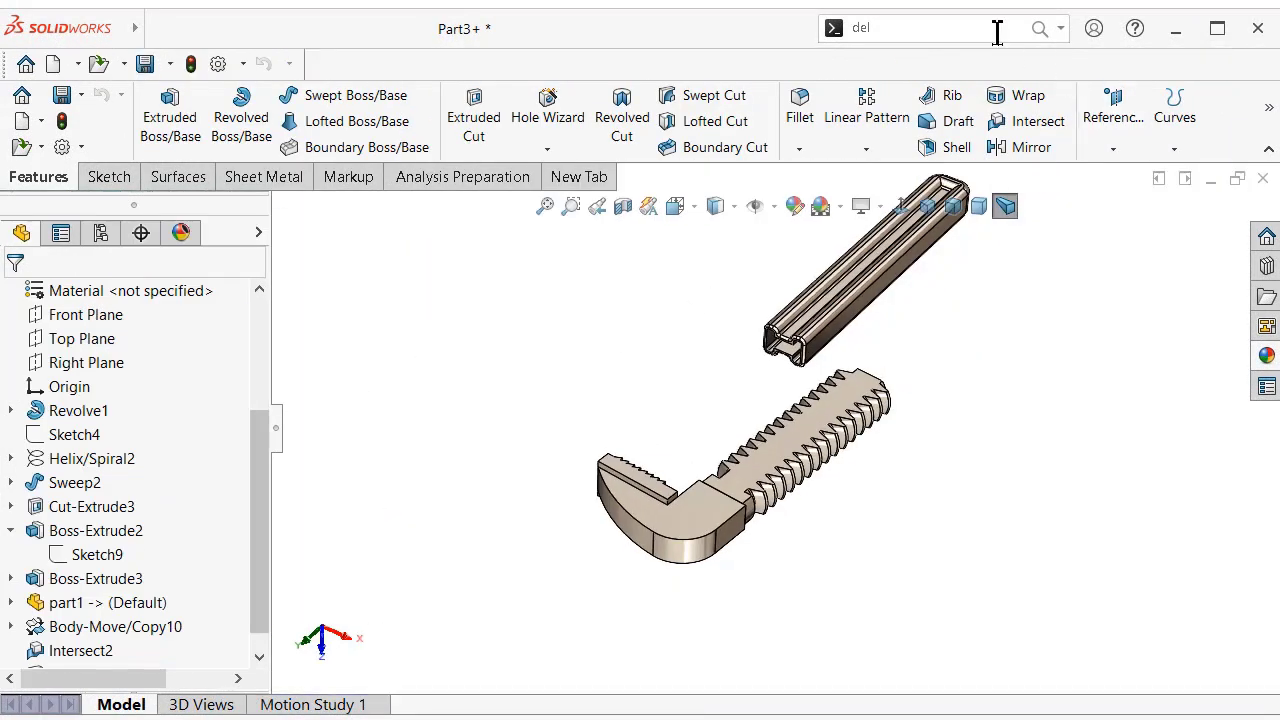
Delete the leftover handle body from the jaw part with Delete/Keep Body, return to Assem1 and save the assembly.
type("del")
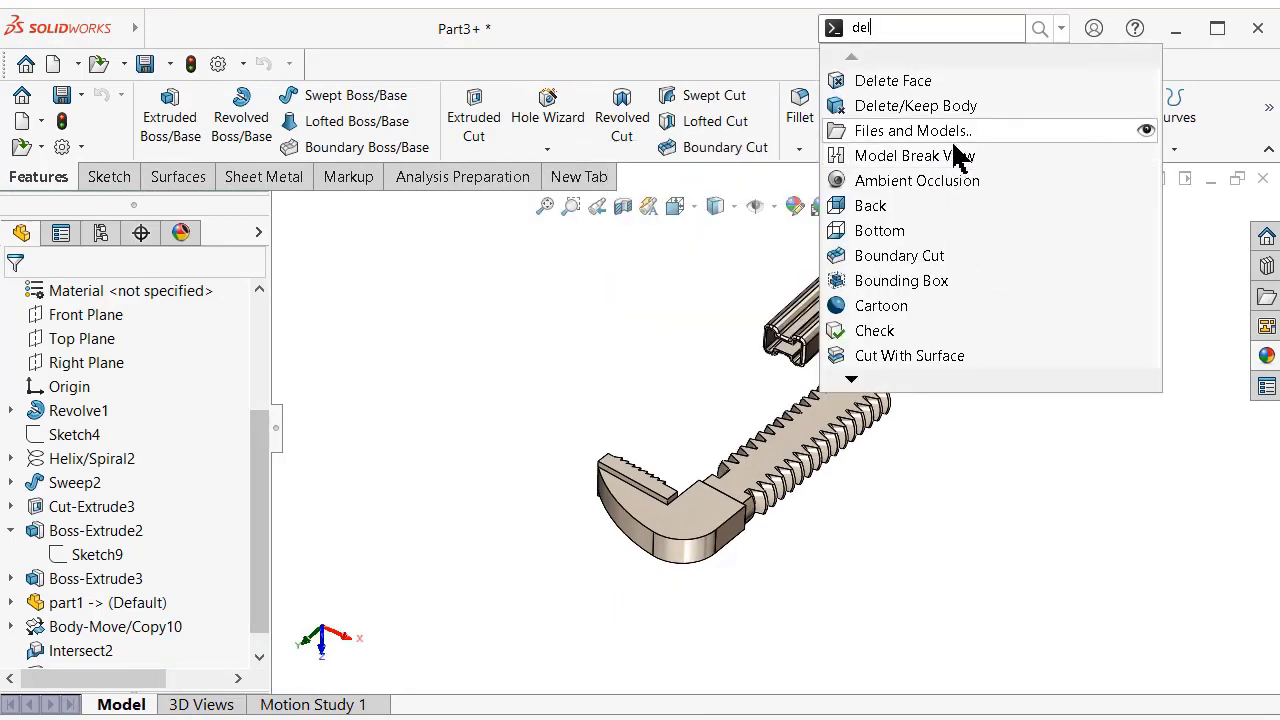
left_click(965, 118)
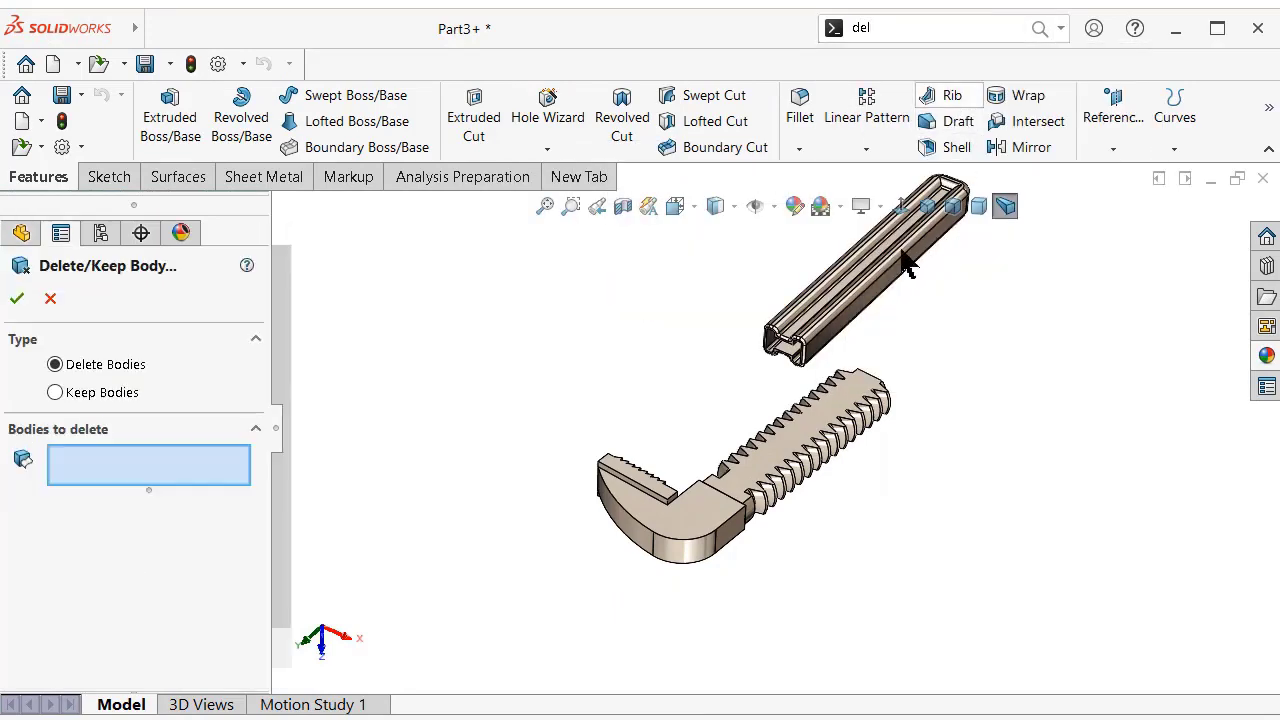
left_click(886, 286)
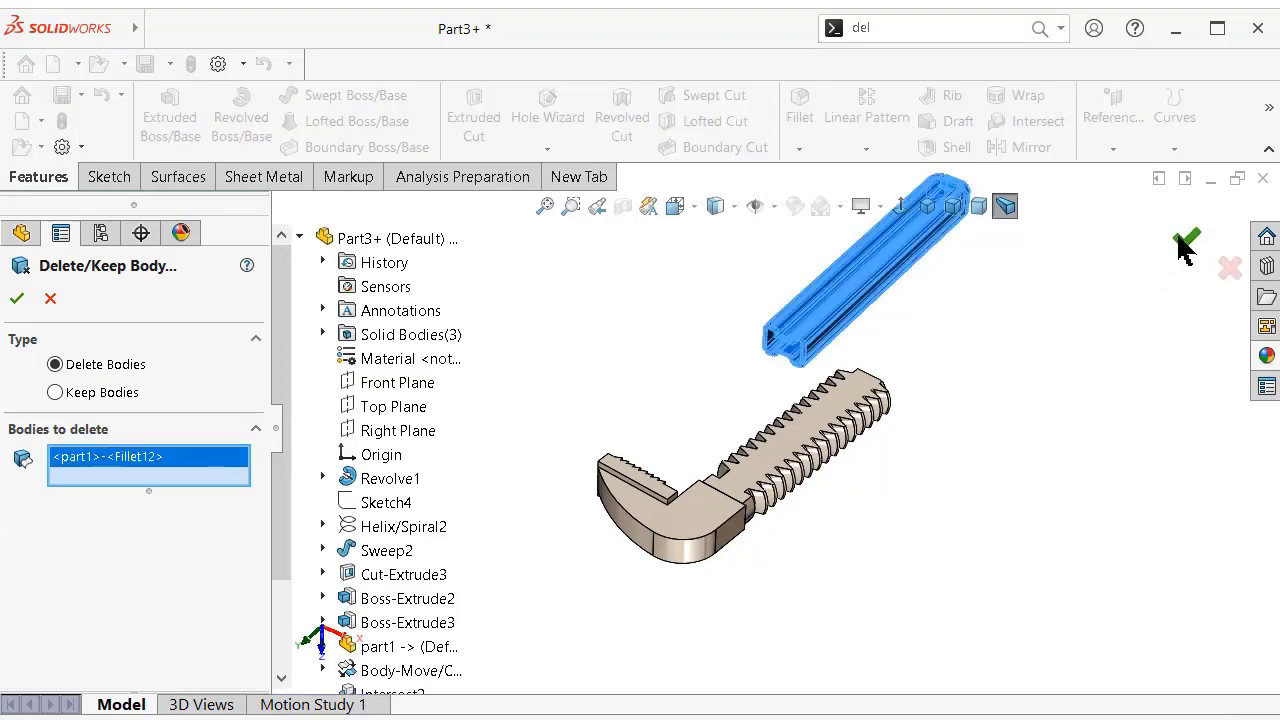
left_click(1185, 246)
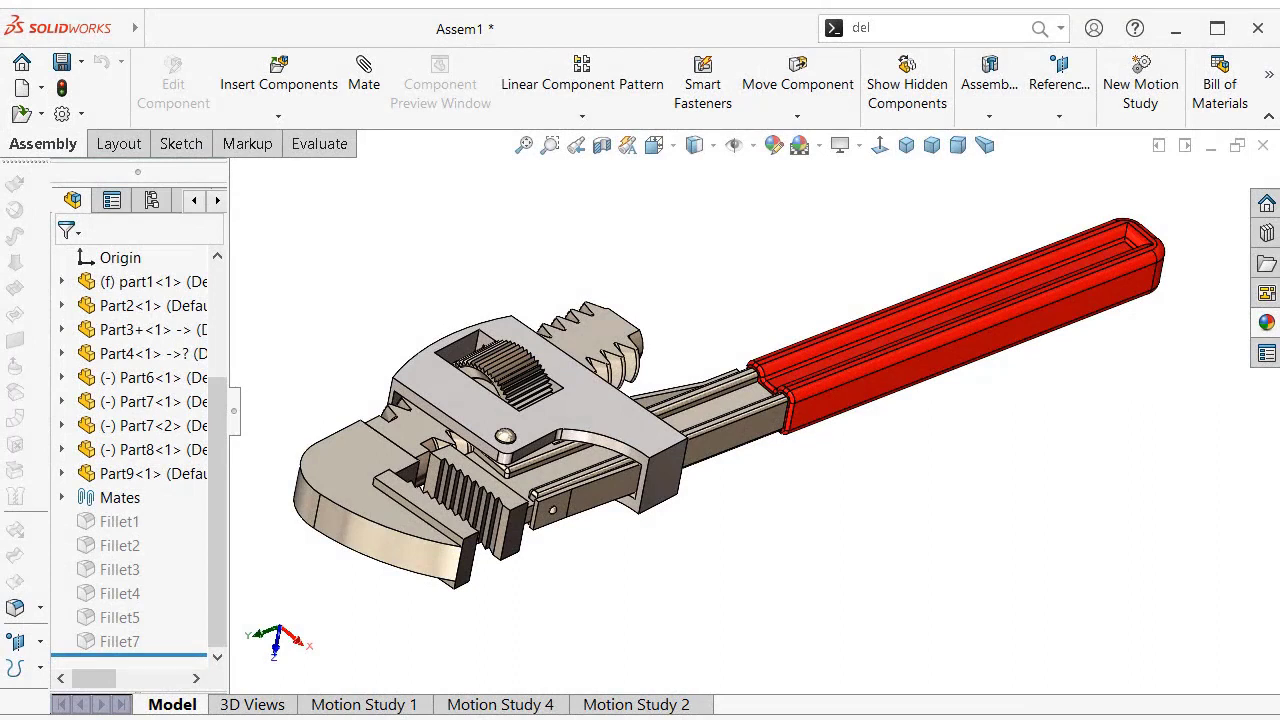
key("ctrl+s")
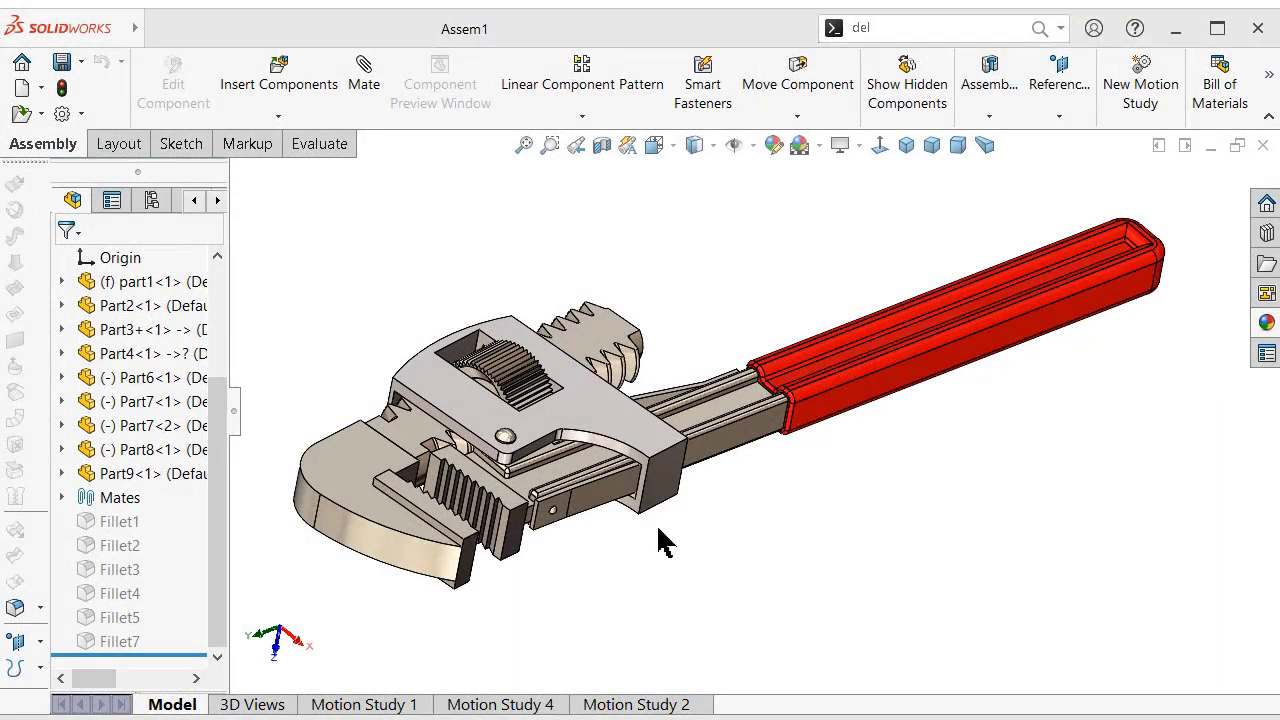
left_click(868, 30)
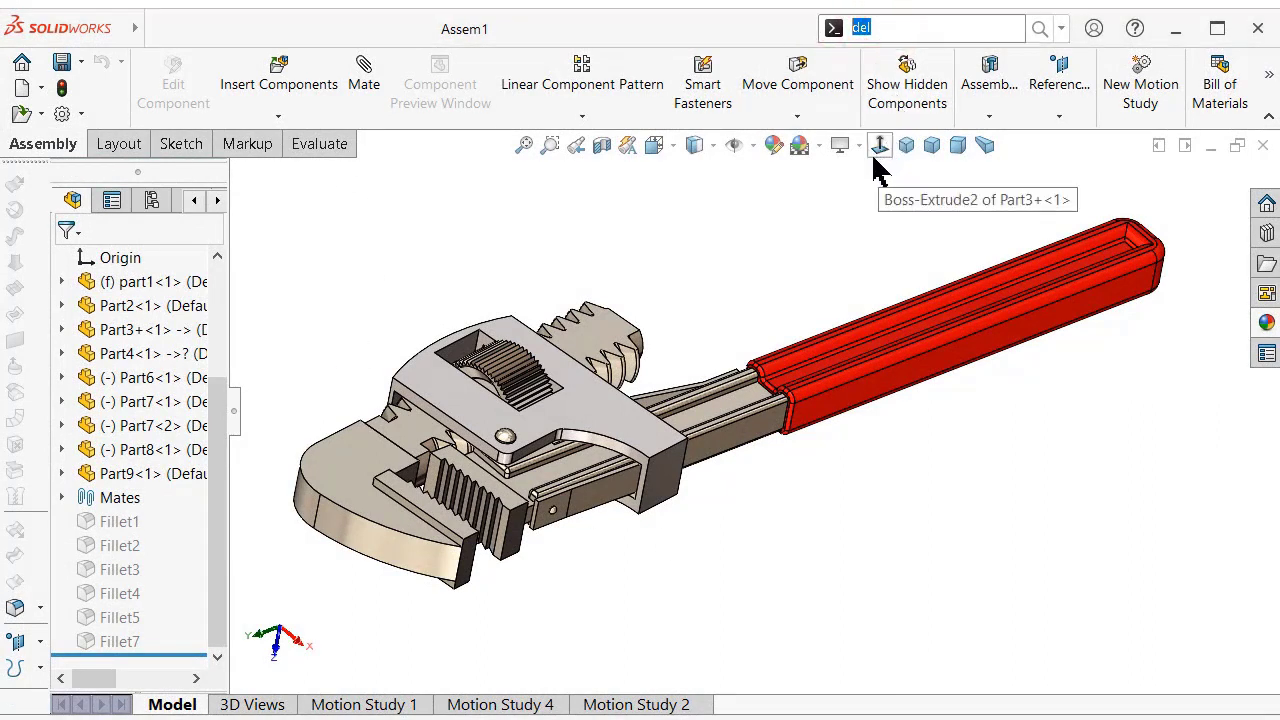
type("fil")
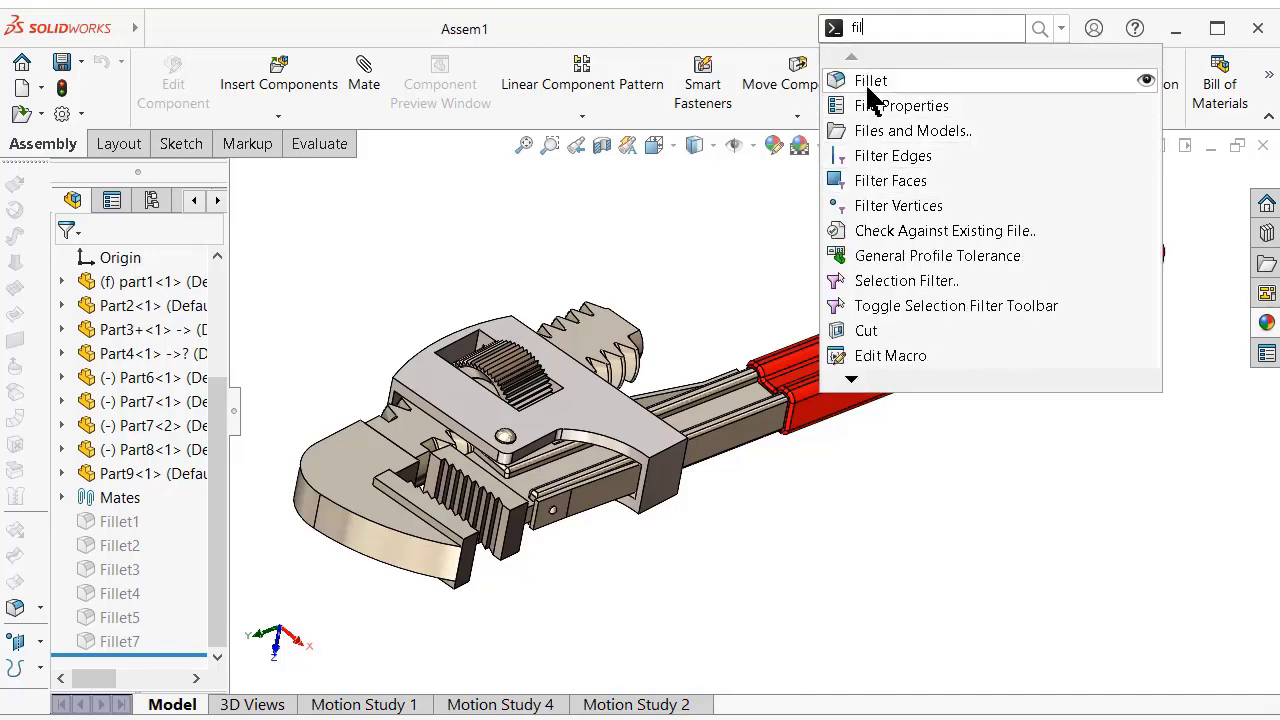
left_click(868, 83)
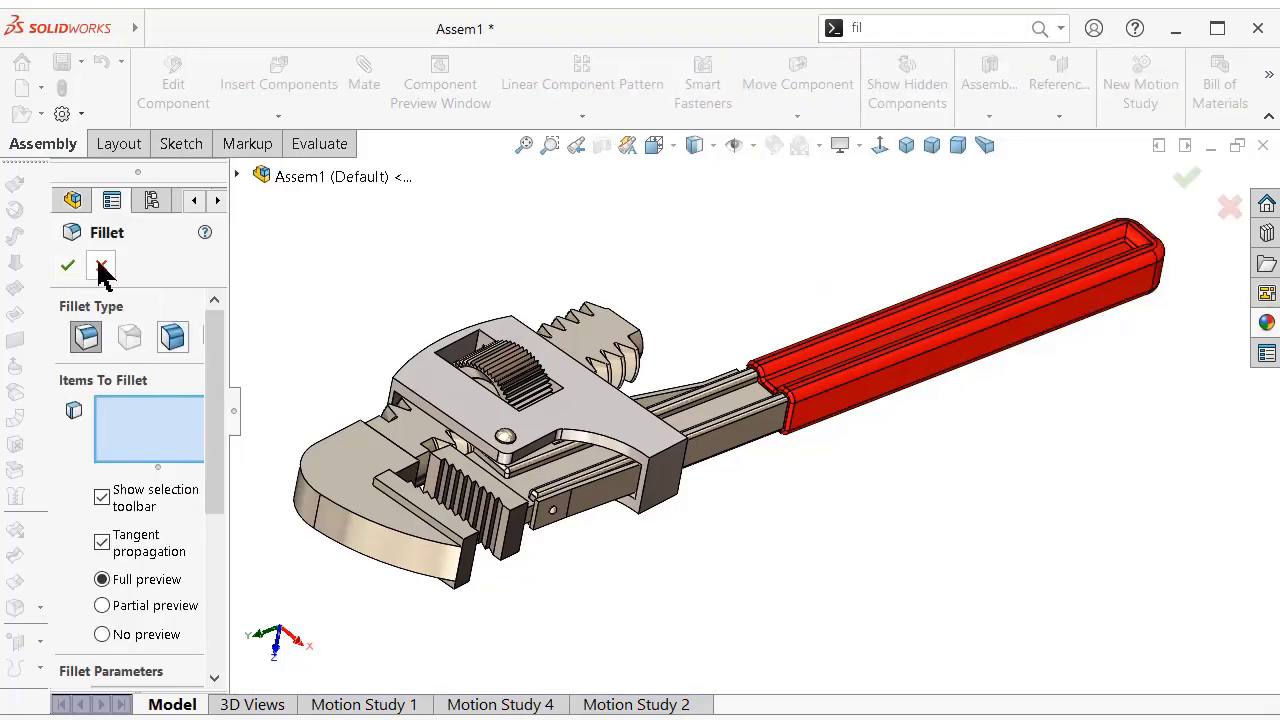
left_click(103, 266)
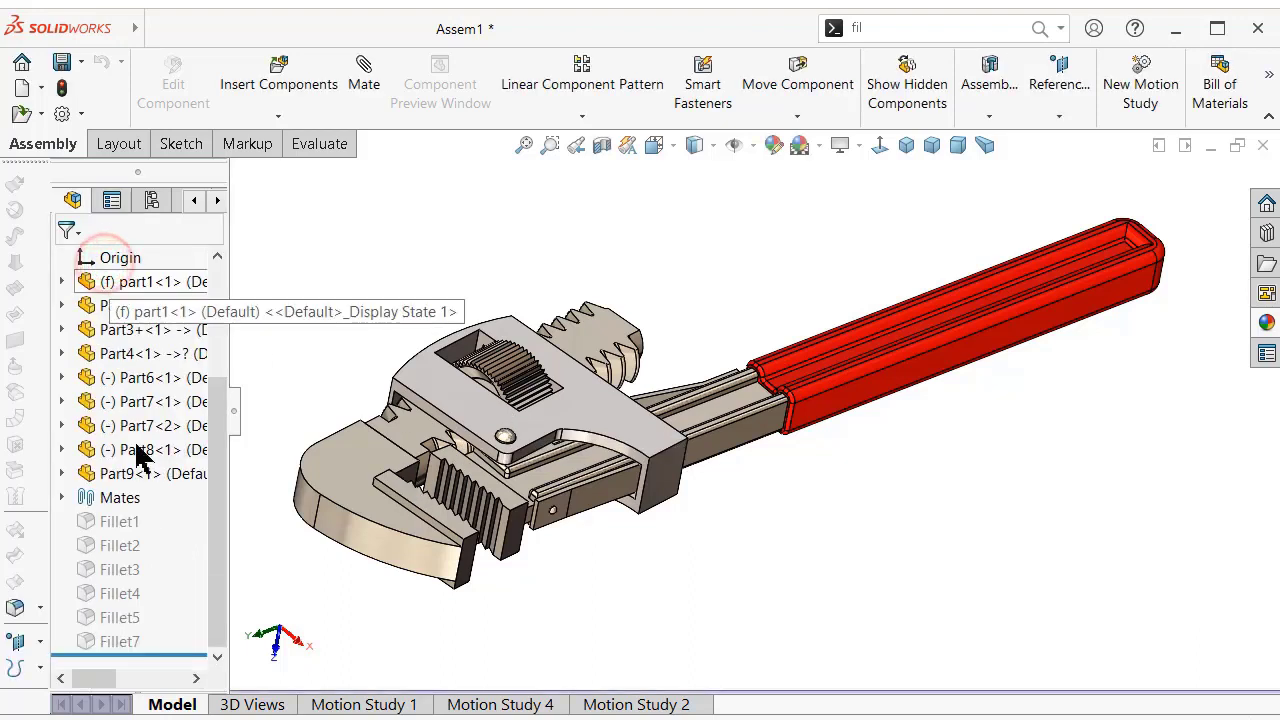
Add the hook jaw's second outer curved edge to the 2 mm Fillet1 and unsuppress the fillet.
left_click(124, 520)
left_click(138, 464)
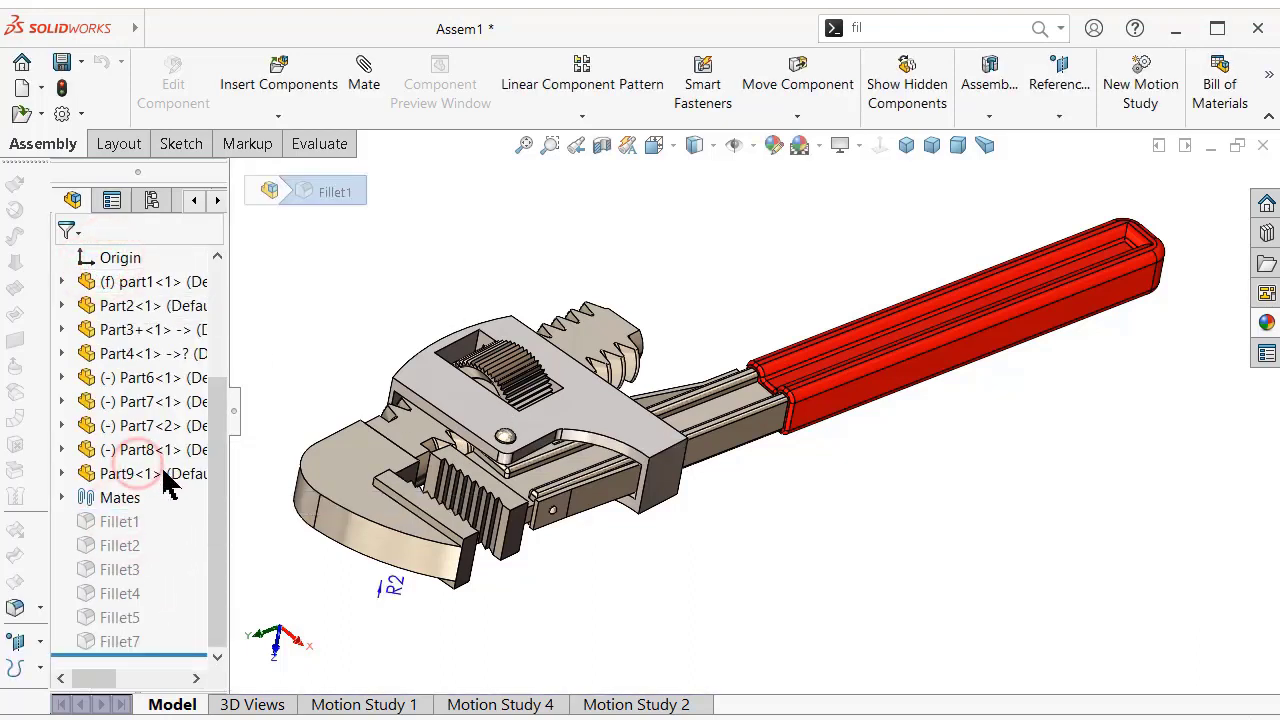
middle_click_drag(400, 575, 415, 491)
left_click_drag(220, 487, 220, 580)
middle_click_drag(476, 470, 556, 216)
scroll(571, 172, "down", 4)
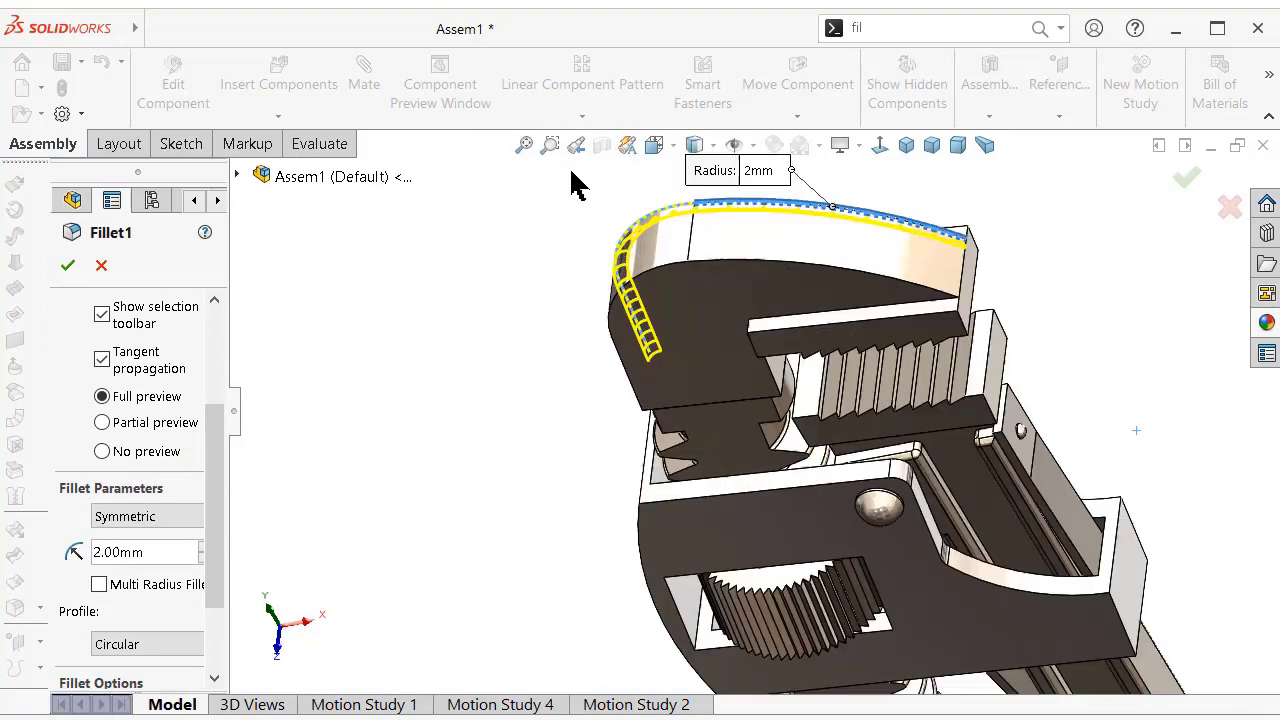
left_click(775, 261)
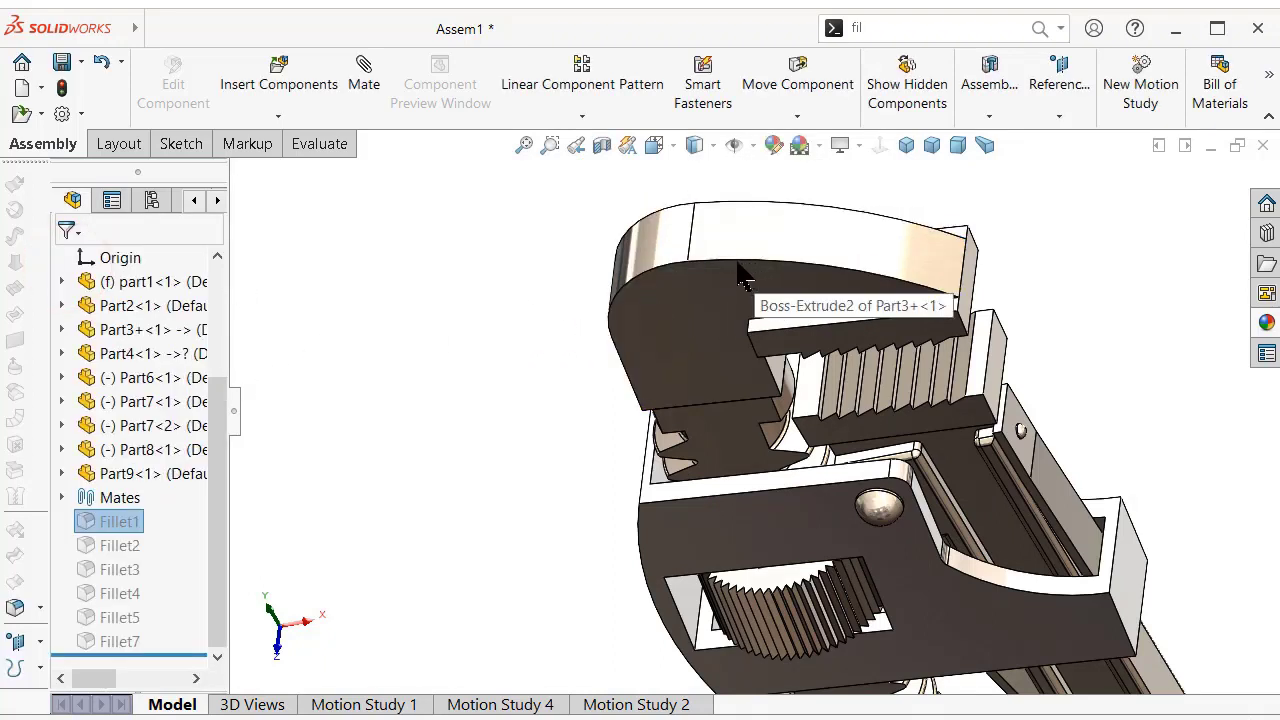
left_click(120, 521)
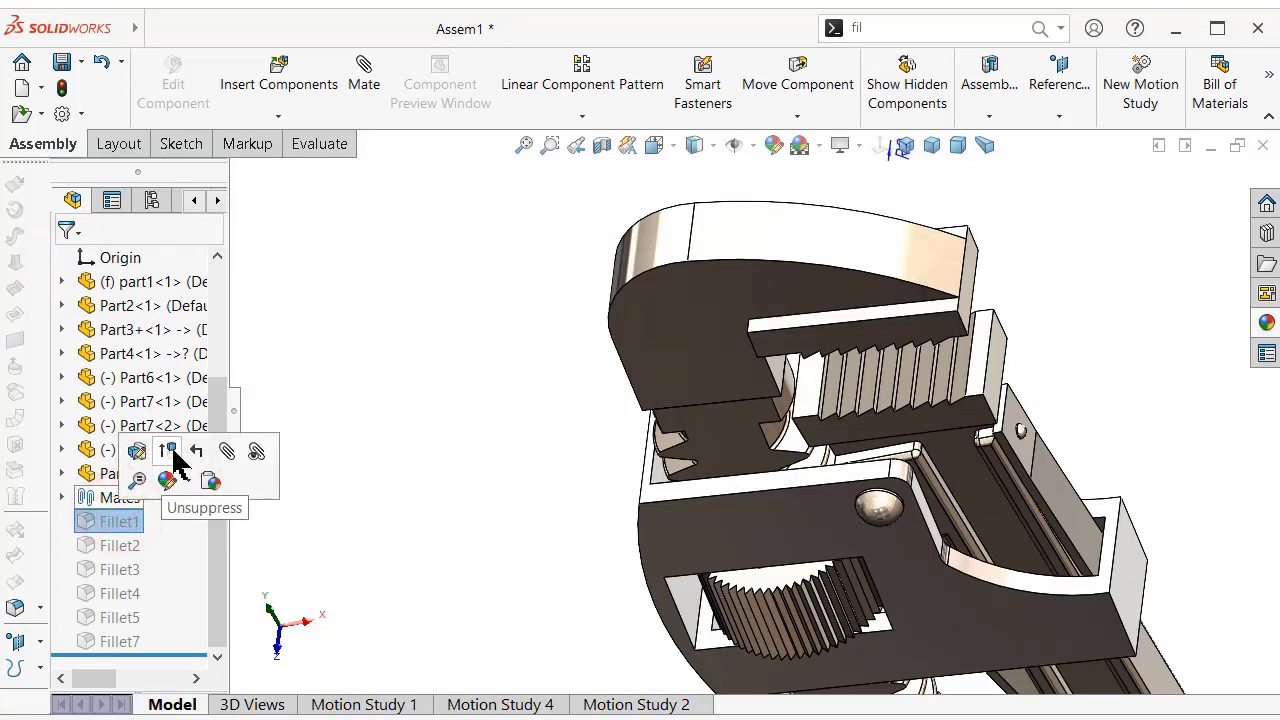
left_click(170, 452)
Open Fillet3 on the Part2 housing for editing and clear all of its selected faces.
middle_click_drag(756, 312, 743, 428)
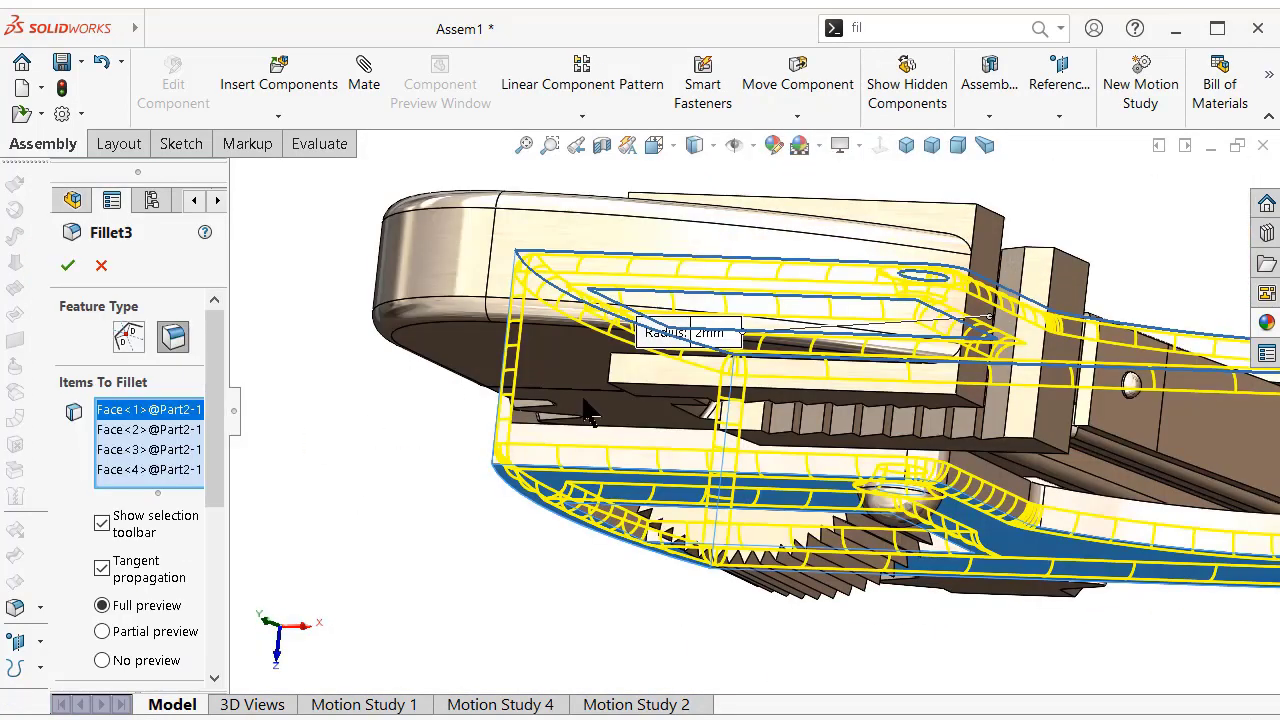
middle_click_drag(588, 410, 912, 505)
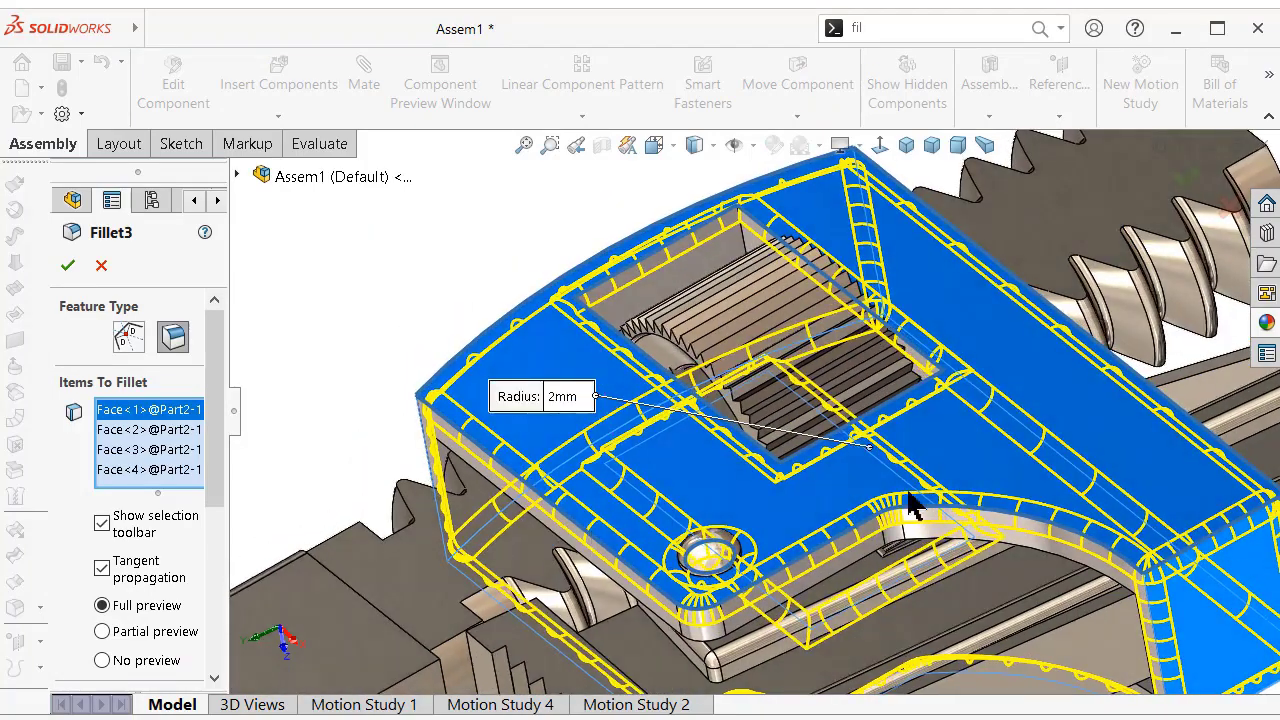
left_click(184, 430)
left_click(176, 450)
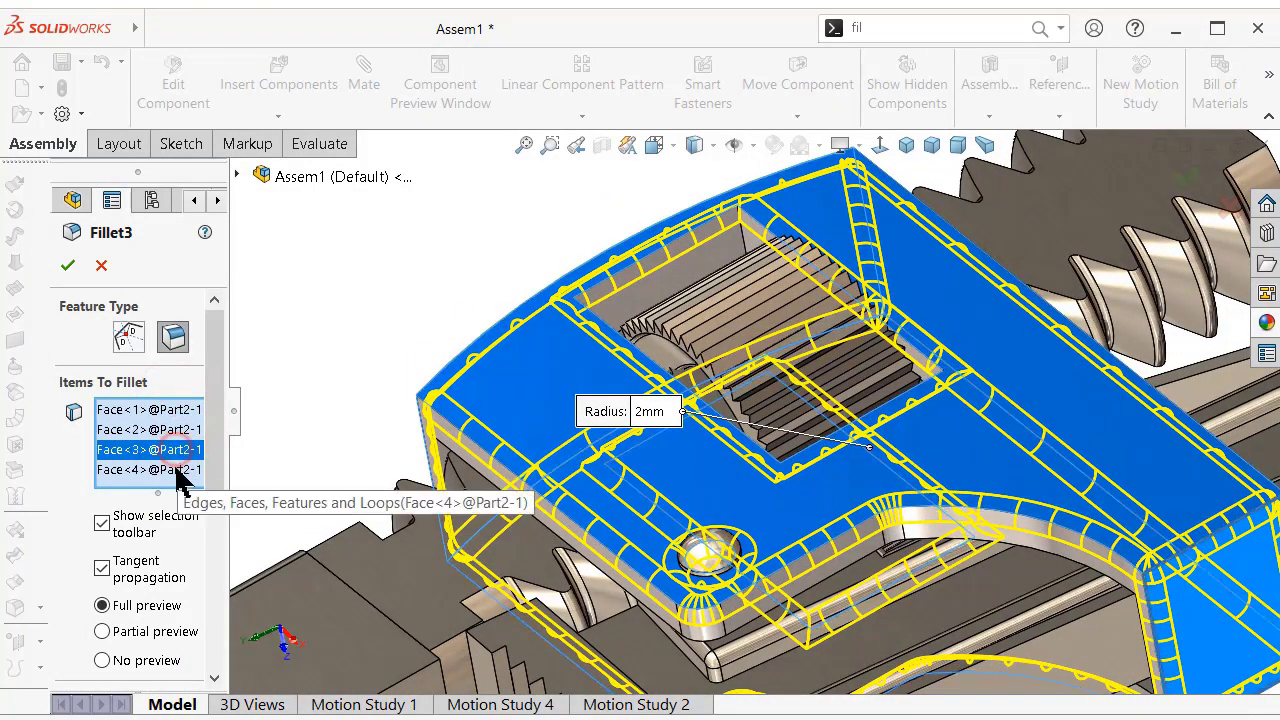
left_click(176, 470)
scroll(689, 452, "up", 4)
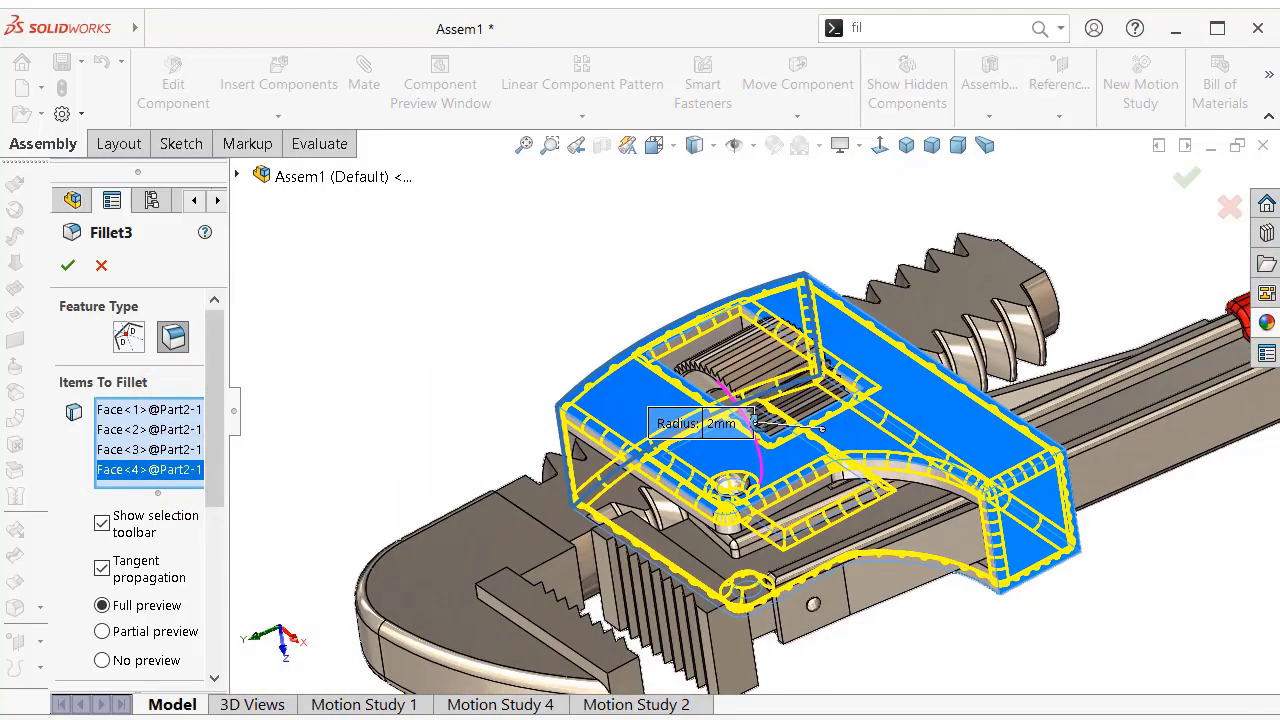
right_click(188, 469)
left_click(203, 481)
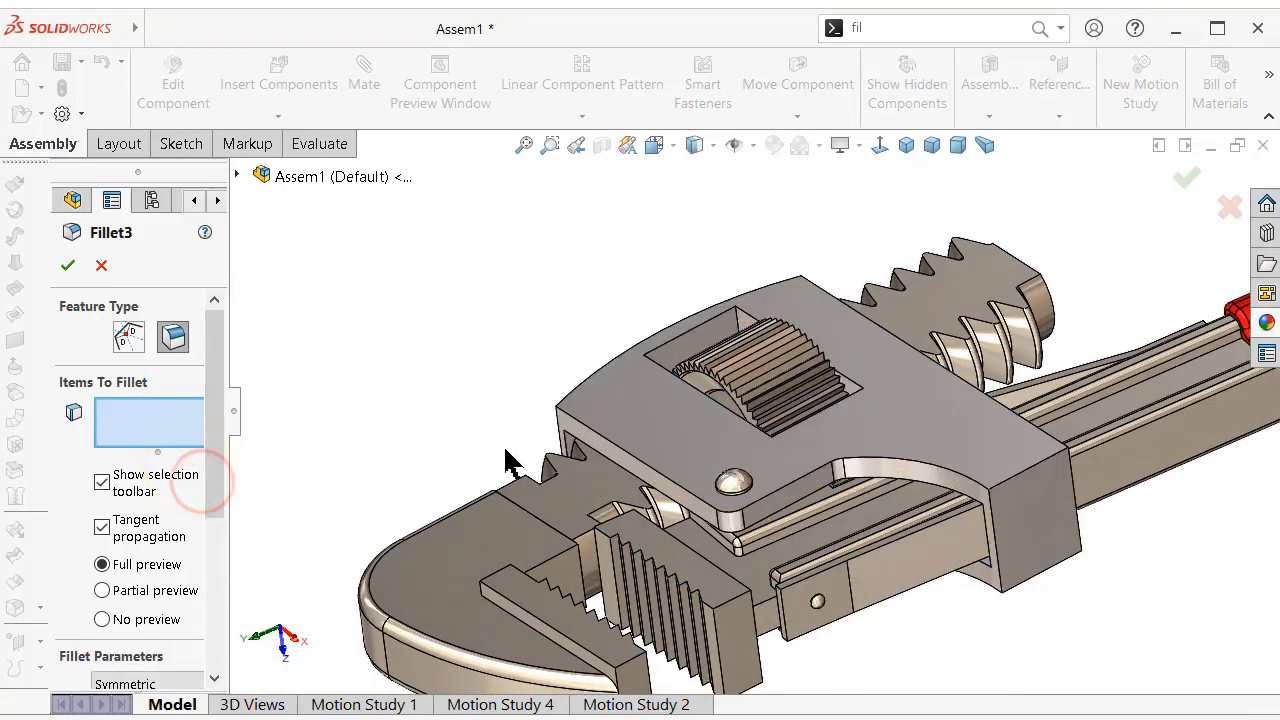
Apply Fillet3 with a 2 mm radius to both flat sides, the end face and the curved back face of the housing.
left_click(612, 409)
middle_click_drag(578, 367, 590, 430)
left_click(470, 387)
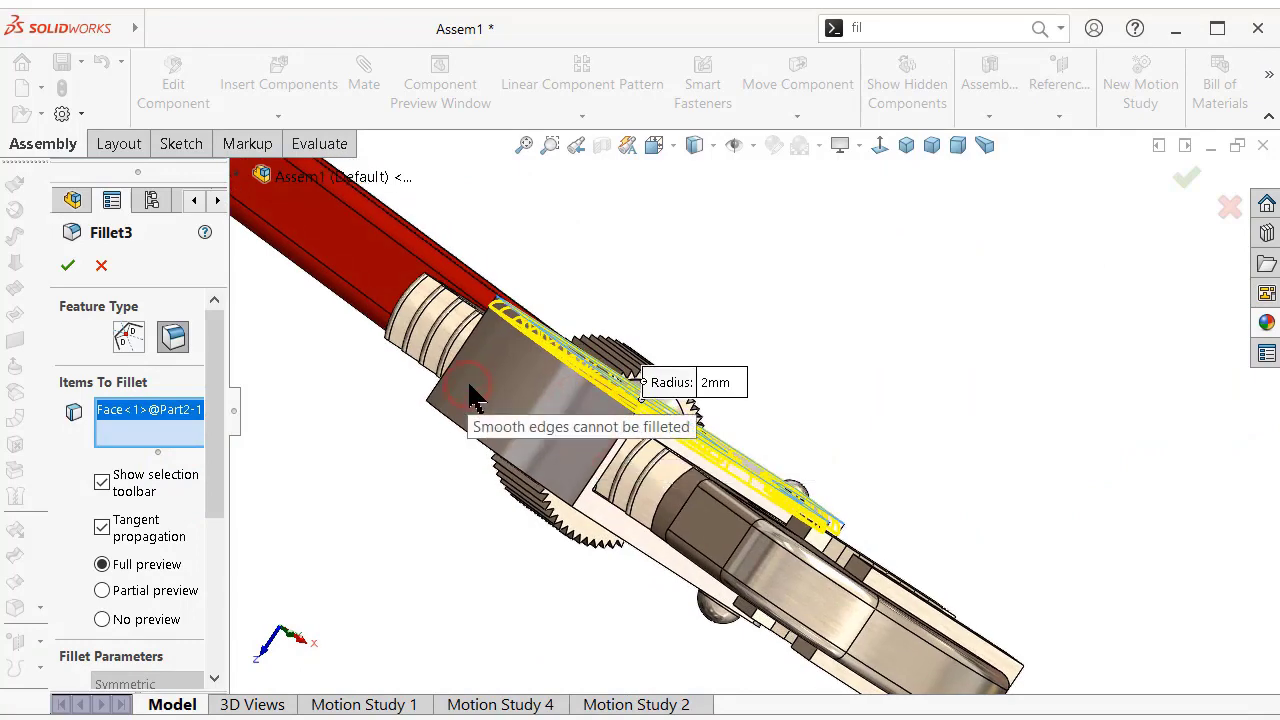
left_click(161, 442)
middle_click_drag(466, 399, 467, 358)
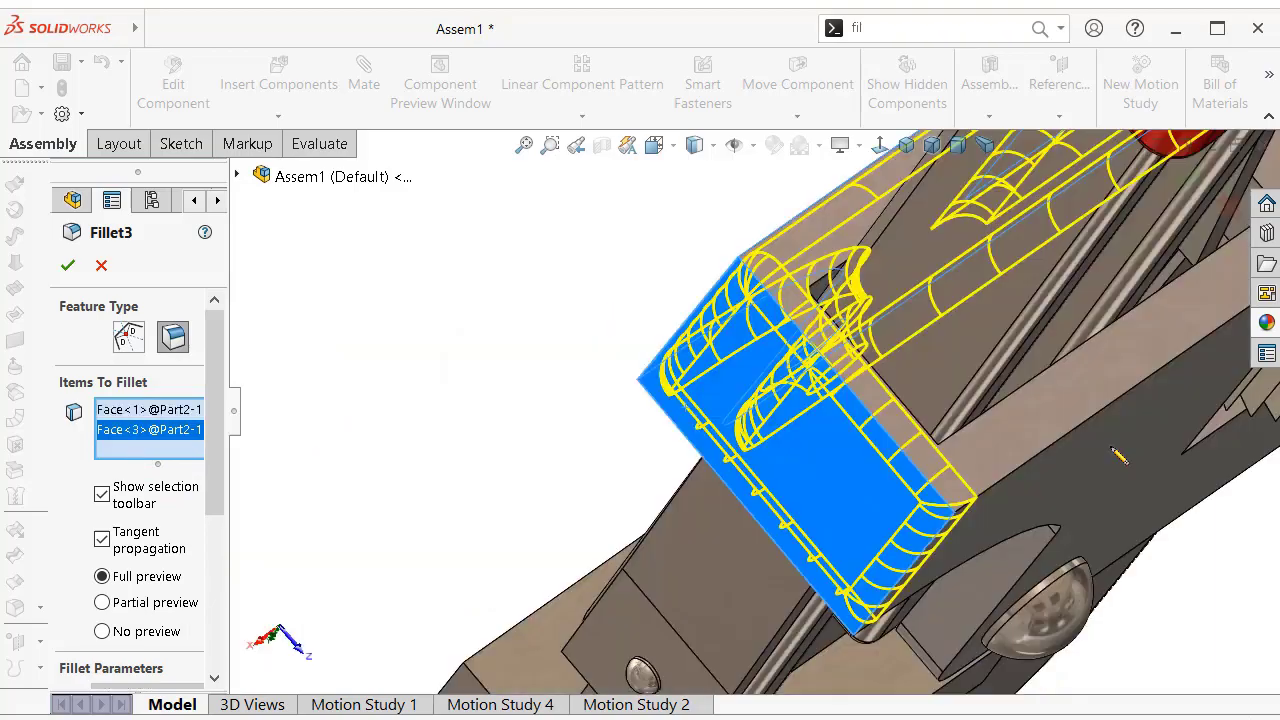
middle_click_drag(1070, 380, 960, 390)
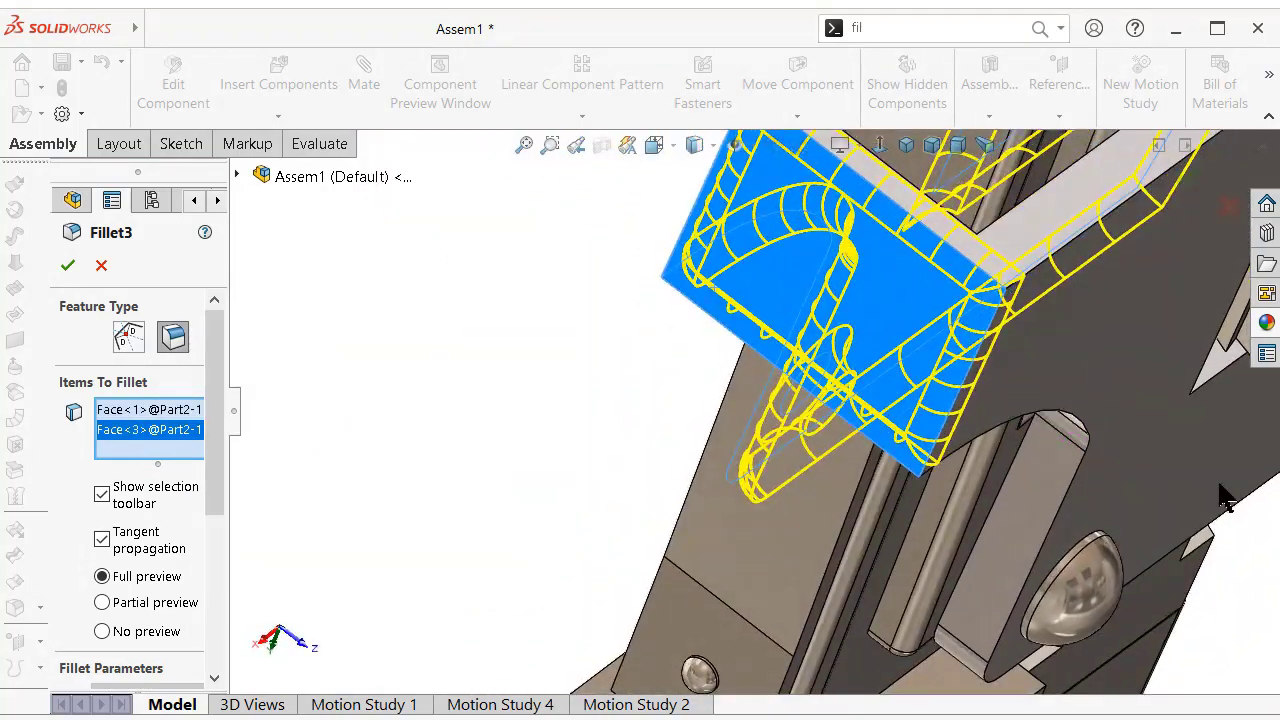
left_click(1230, 507)
scroll(1160, 490, "up", 6)
middle_click_drag(1032, 346, 926, 503)
scroll(1050, 305, "down", 4)
left_click(985, 375)
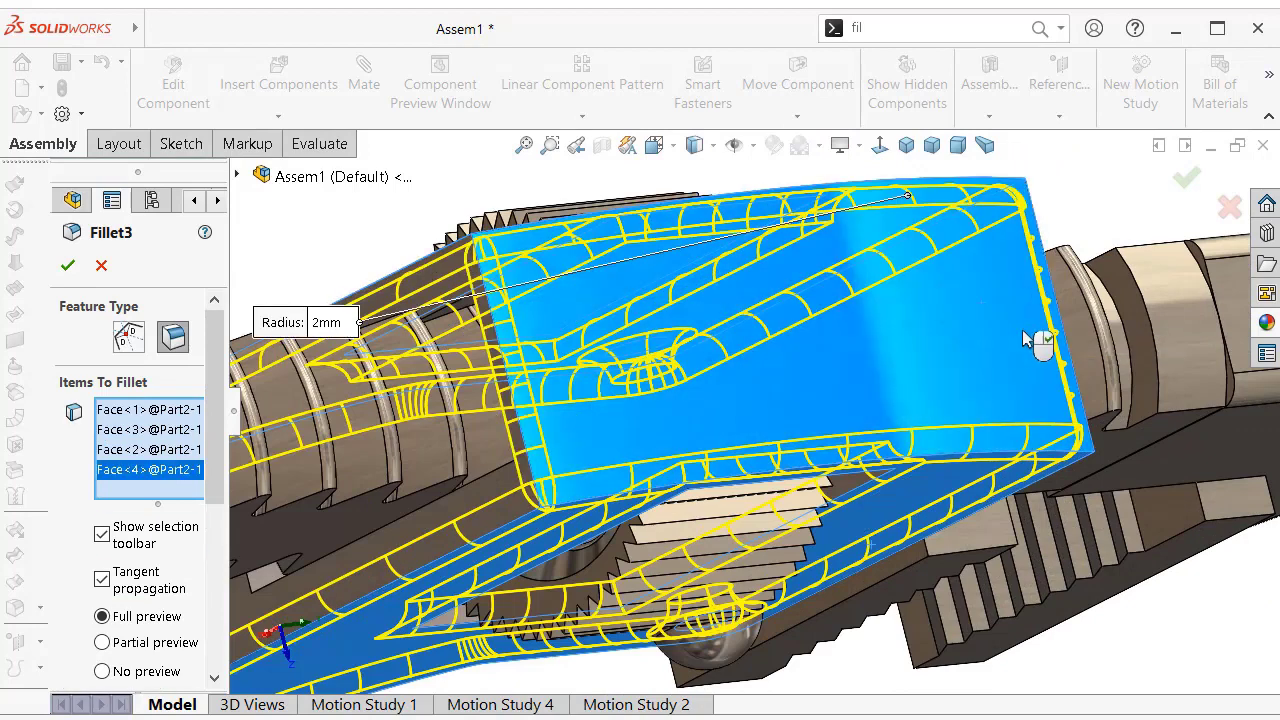
key("Return")
scroll(587, 488, "up", 3)
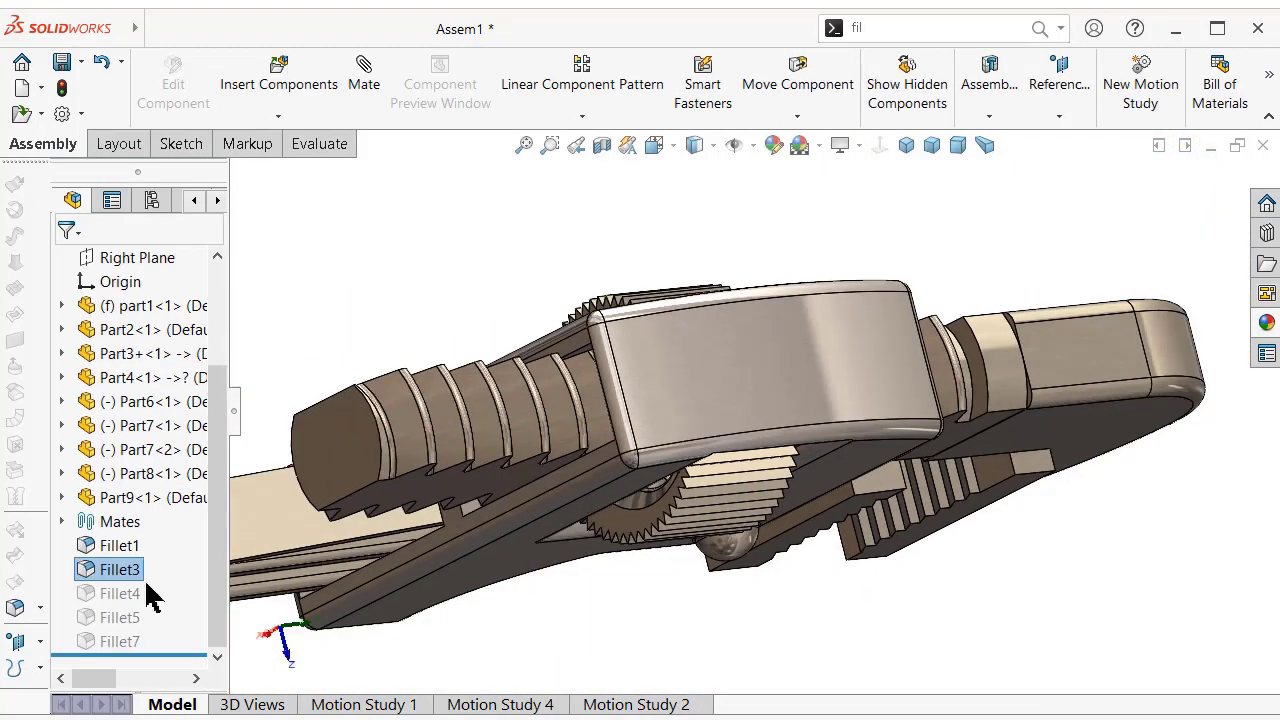
Open Fillet4 for editing and add the vertical corner edge of the toothed lower jaw block at 1 mm radius.
left_click(120, 593)
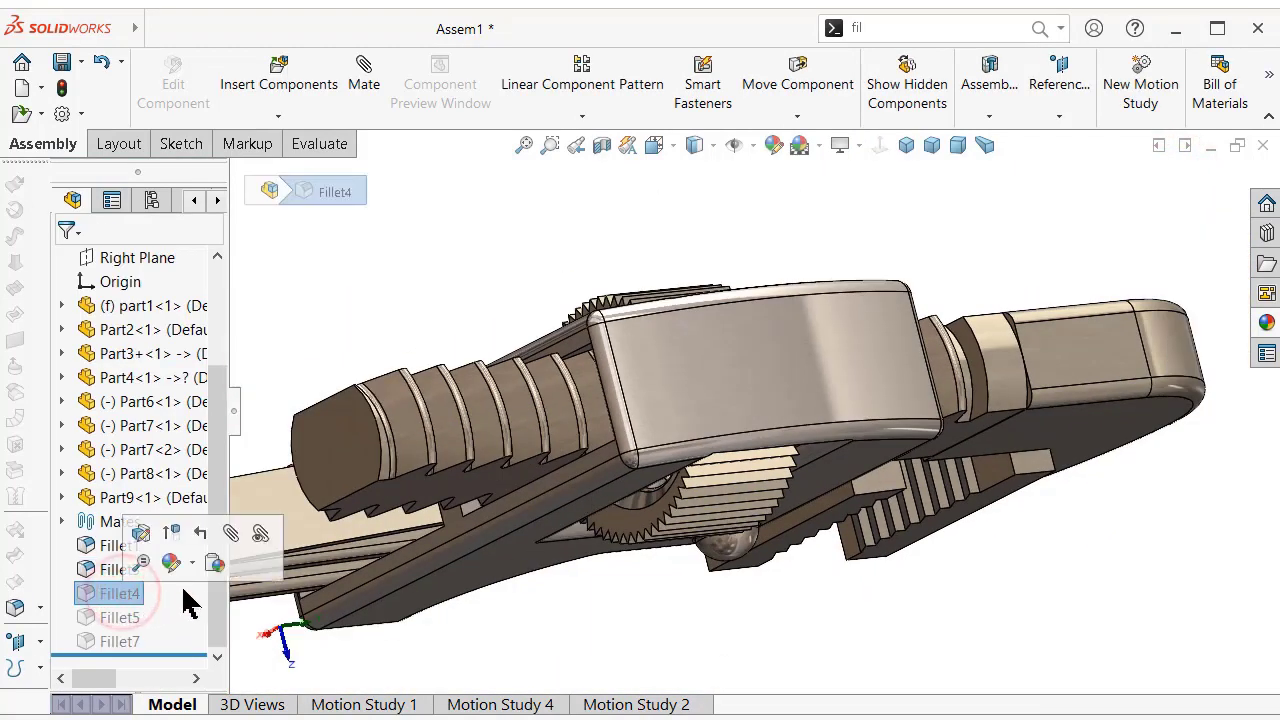
left_click(152, 535)
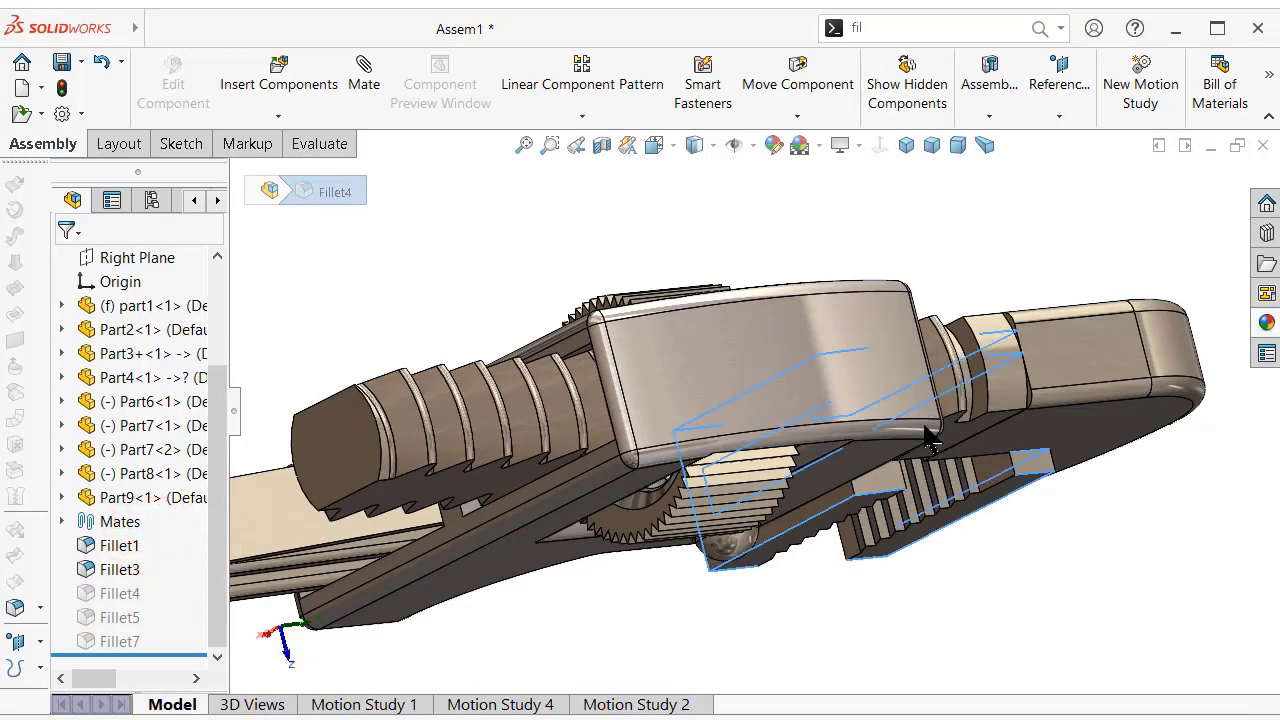
middle_click_drag(931, 364, 839, 343)
scroll(766, 265, "up", 4)
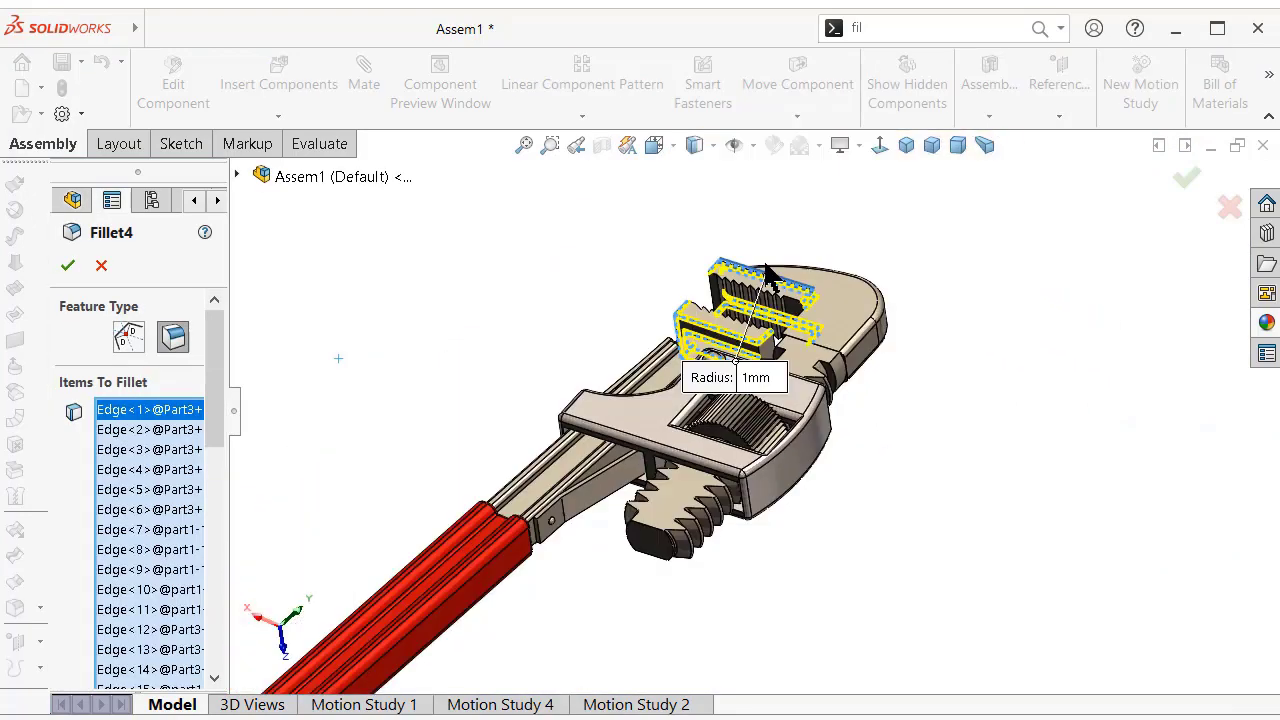
left_click_drag(222, 390, 222, 565)
scroll(870, 355, "down", 10)
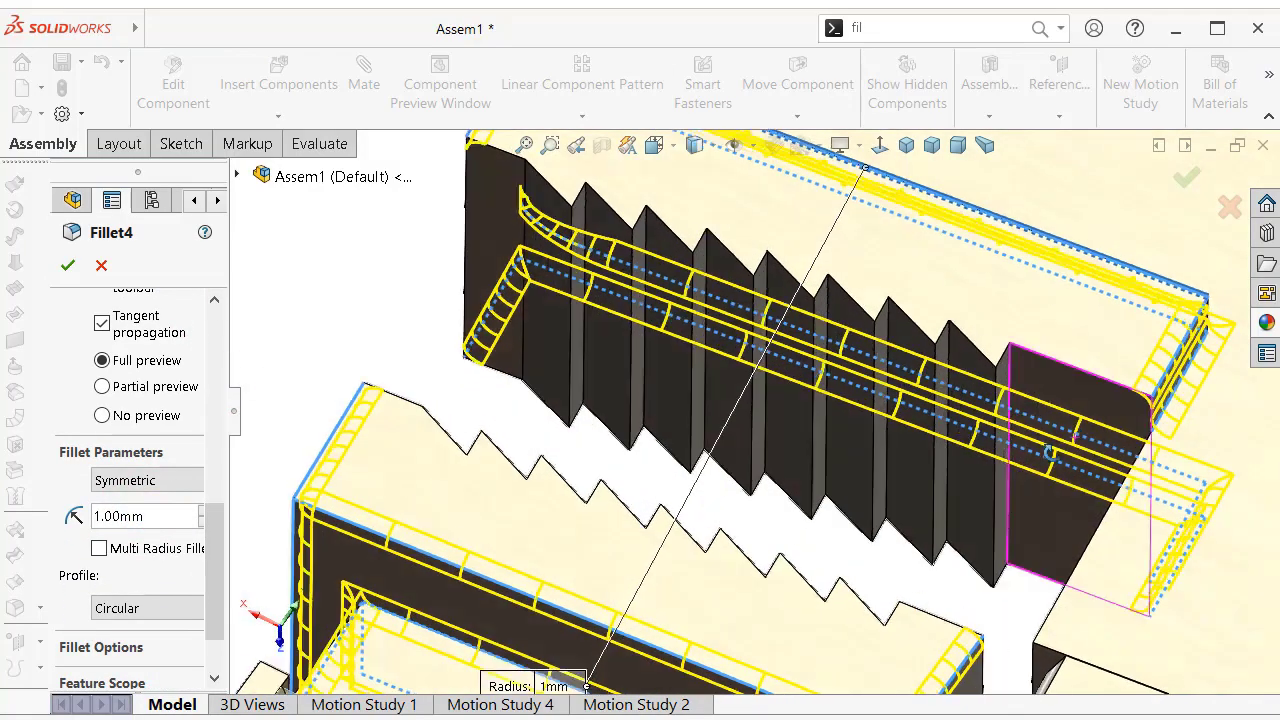
middle_click_drag(1048, 452, 1156, 450)
scroll(943, 456, "up", 2)
middle_click_drag(840, 490, 905, 565)
left_click(895, 550)
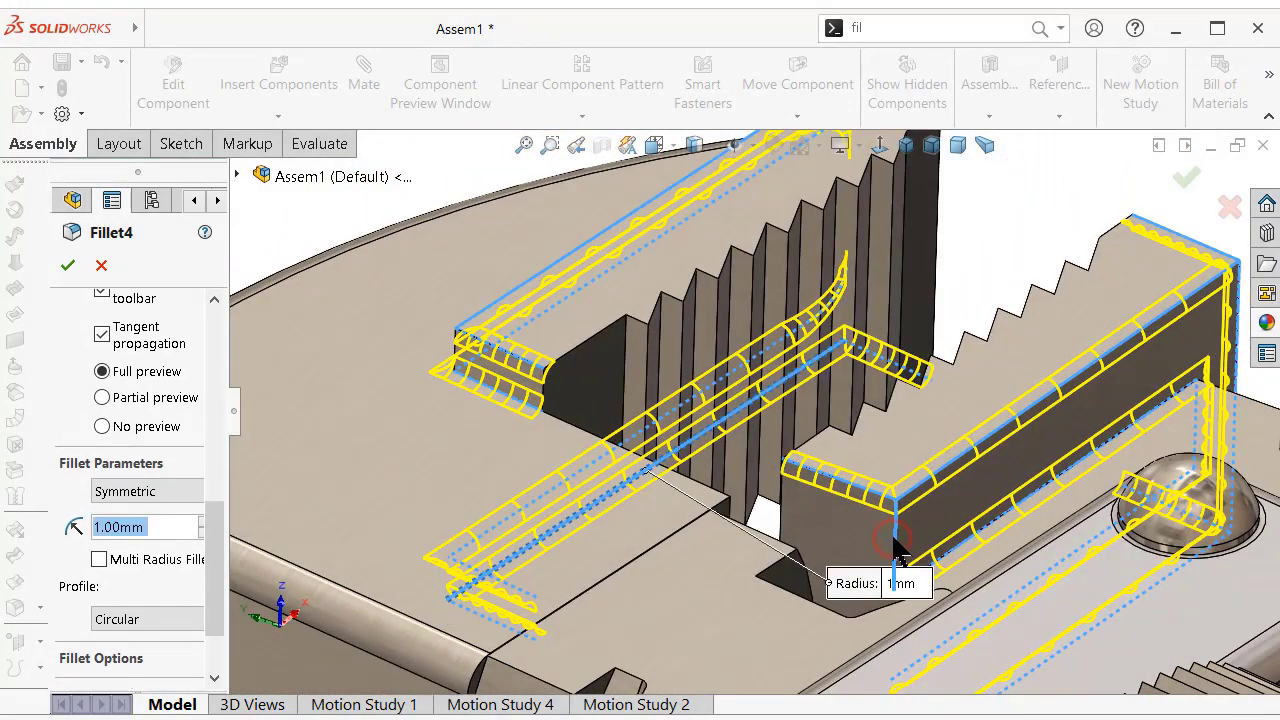
Add the neighbouring rear end edge of the lower jaw block to the 1 mm Fillet4 and accept the fillet.
scroll(921, 531, "up", 3)
middle_click_drag(921, 526, 1068, 385)
scroll(757, 520, "down", 5)
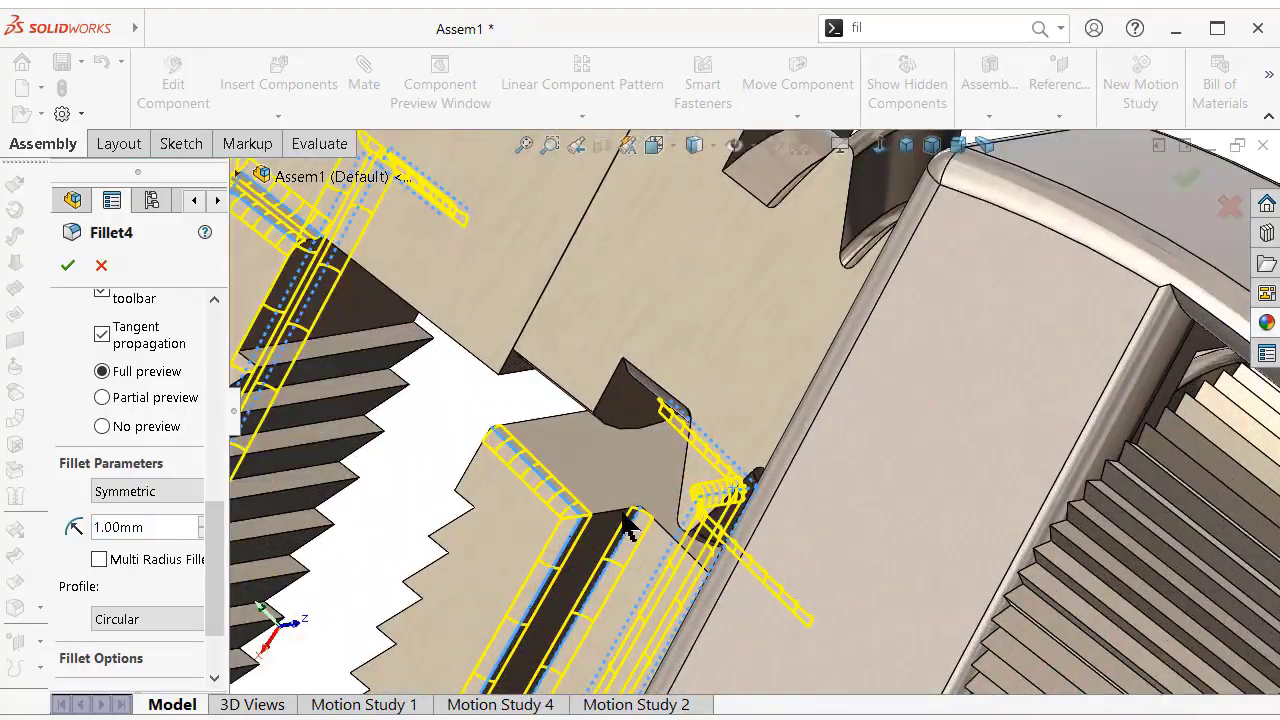
scroll(650, 540, "up", 1)
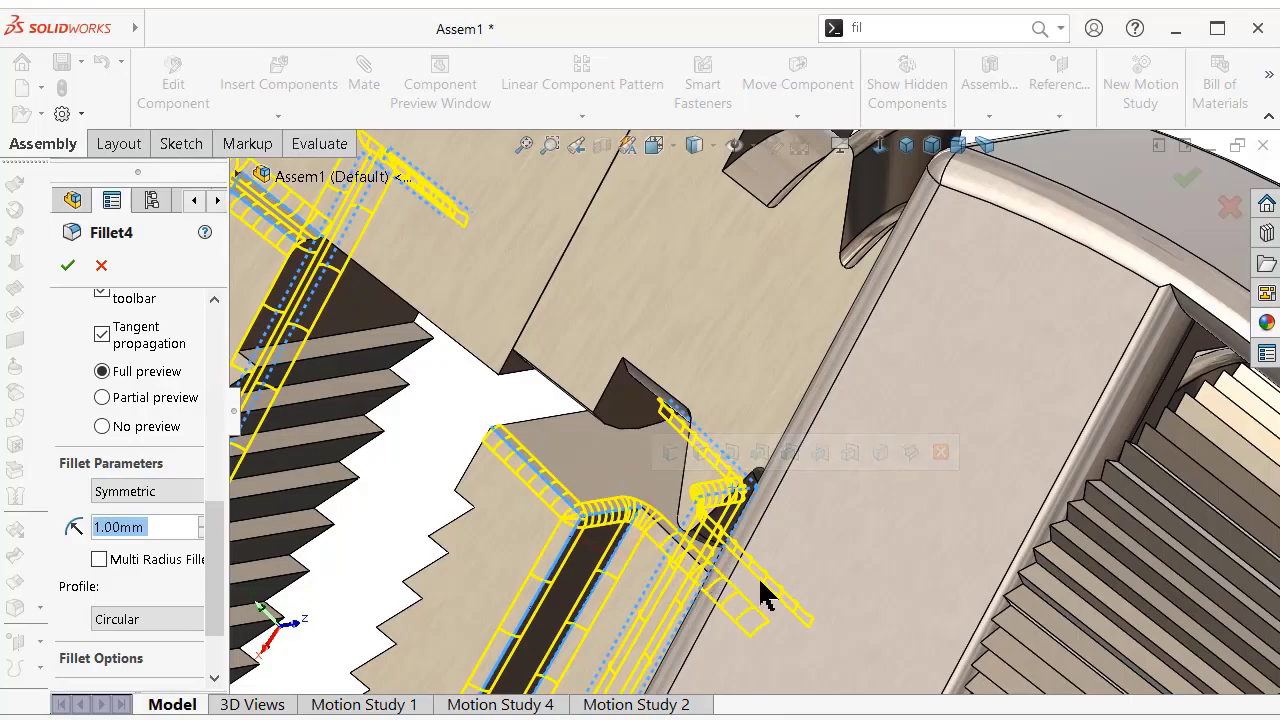
scroll(766, 591, "up", 2)
scroll(597, 425, "up", 4)
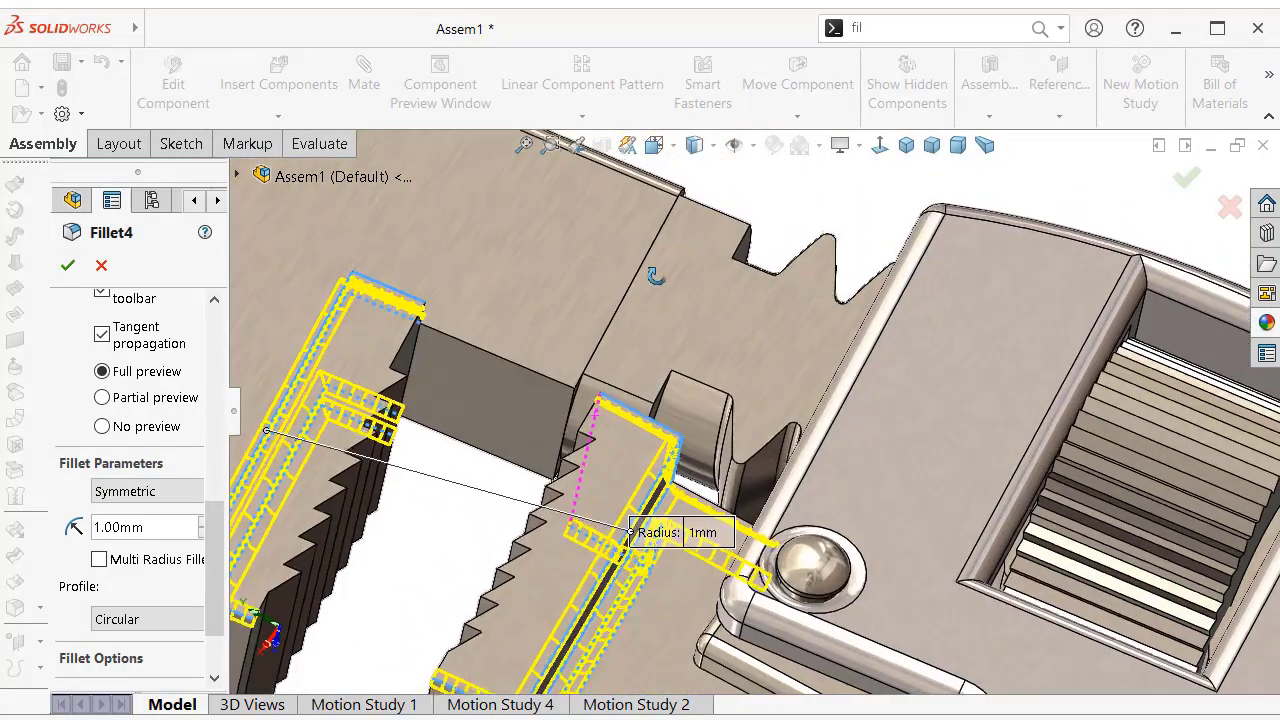
key("Return")
Open Fillet7 for editing and inspect its radius setting and previewed edges around the toothed jaw blocks.
left_click(140, 565)
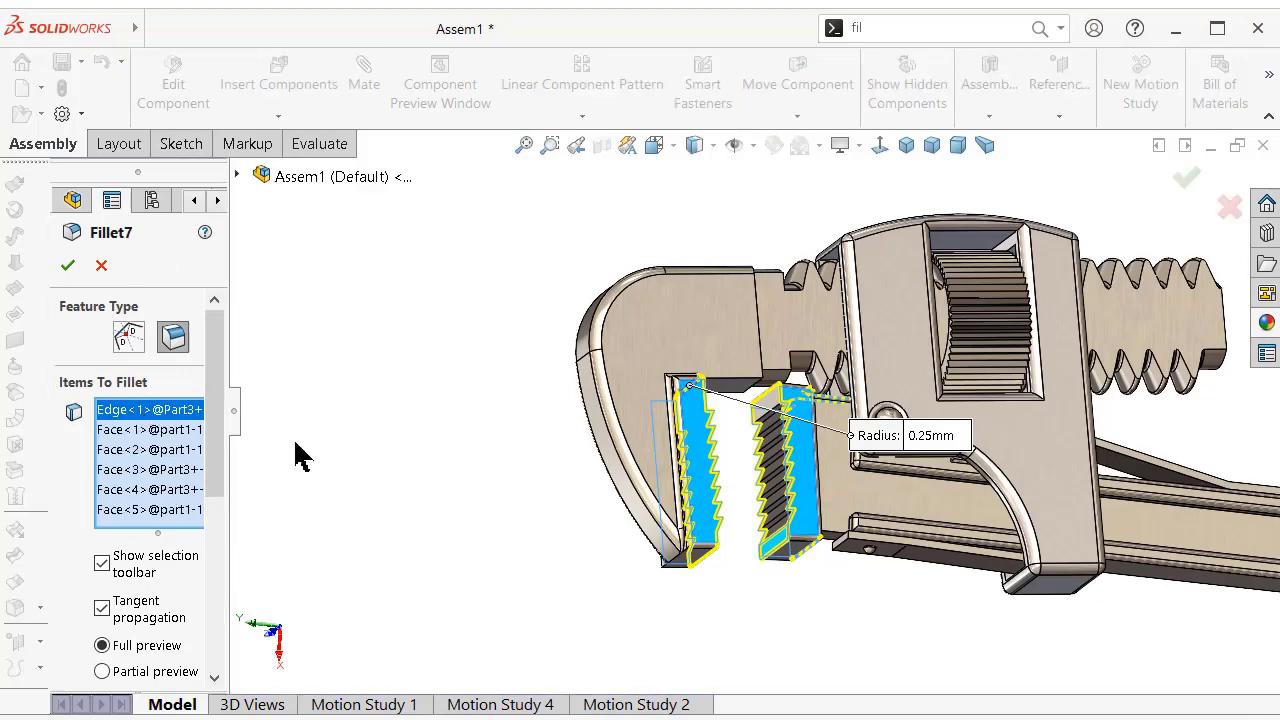
scroll(640, 450, "down", 4)
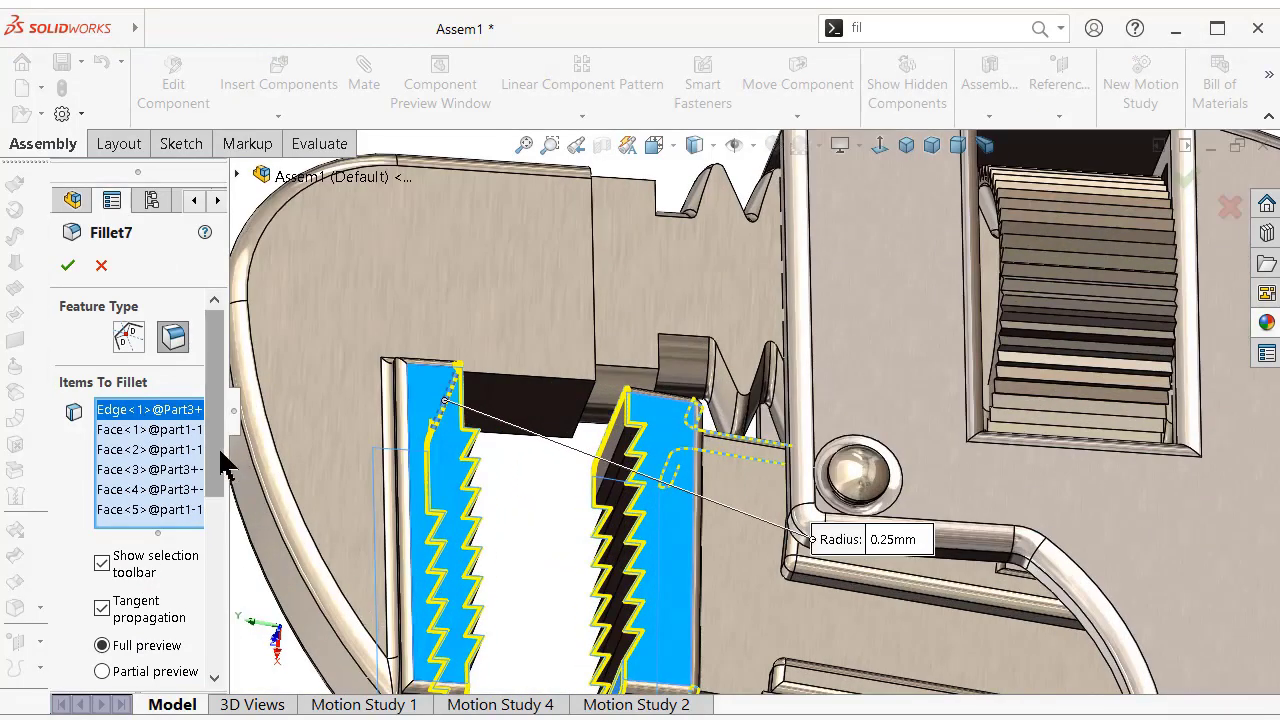
left_click_drag(224, 465, 186, 585)
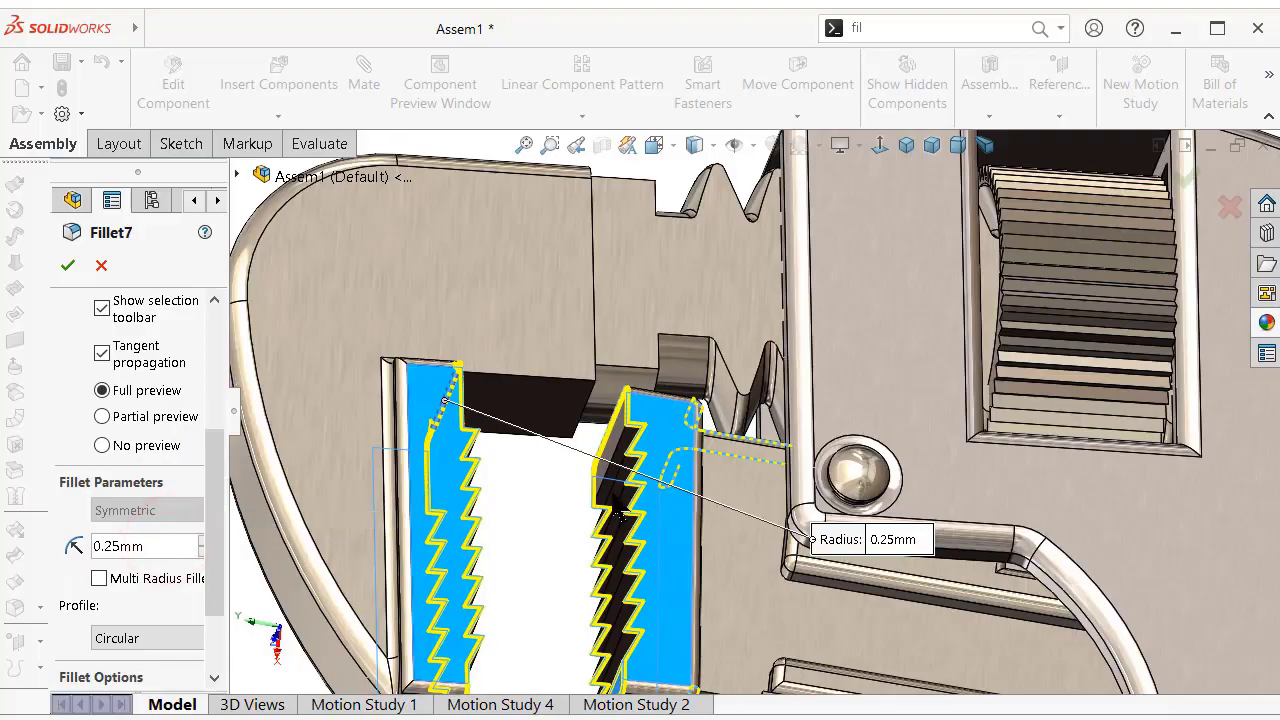
scroll(620, 530, "up", 4)
middle_click_drag(626, 517, 675, 512)
scroll(700, 502, "down", 6)
mouse_move(768, 478)
middle_mouse_down()
mouse_move(754, 489)
mouse_move(772, 505)
mouse_move(771, 457)
middle_mouse_up()
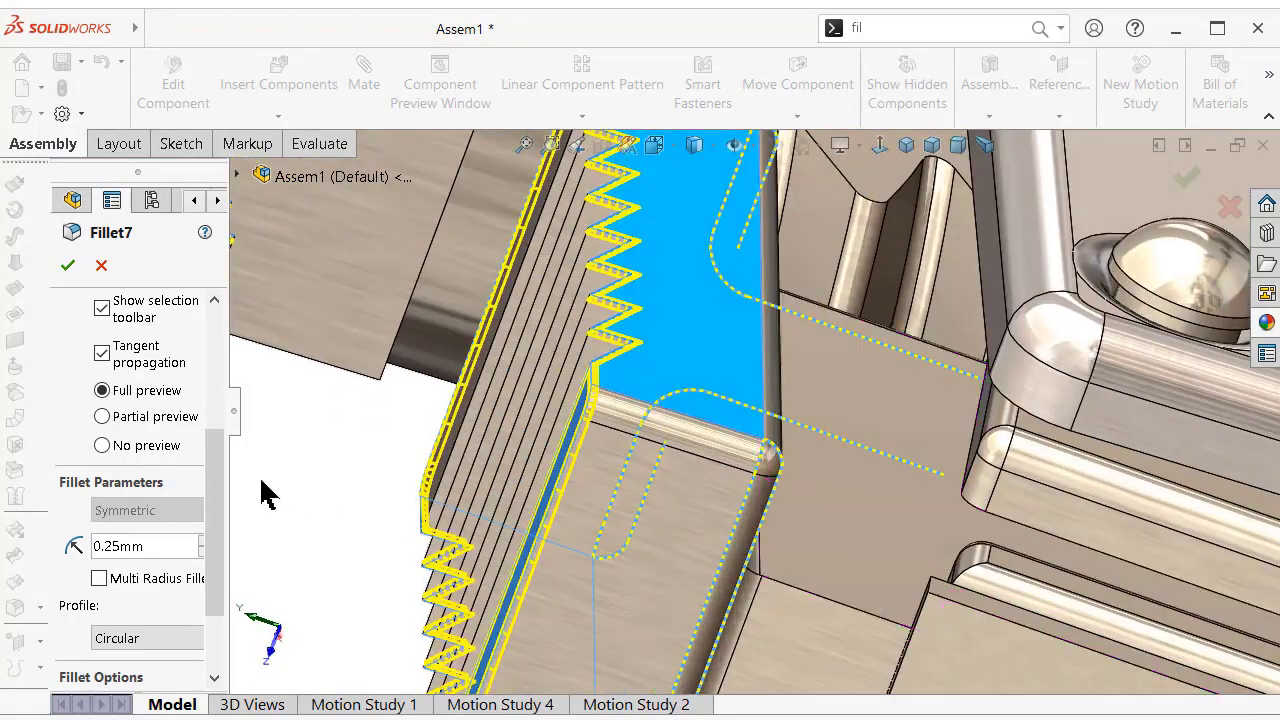
Go through the edge and faces selected for Fillet7 one by one to identify each on the two toothed jaw blocks.
left_click_drag(222, 483, 221, 376)
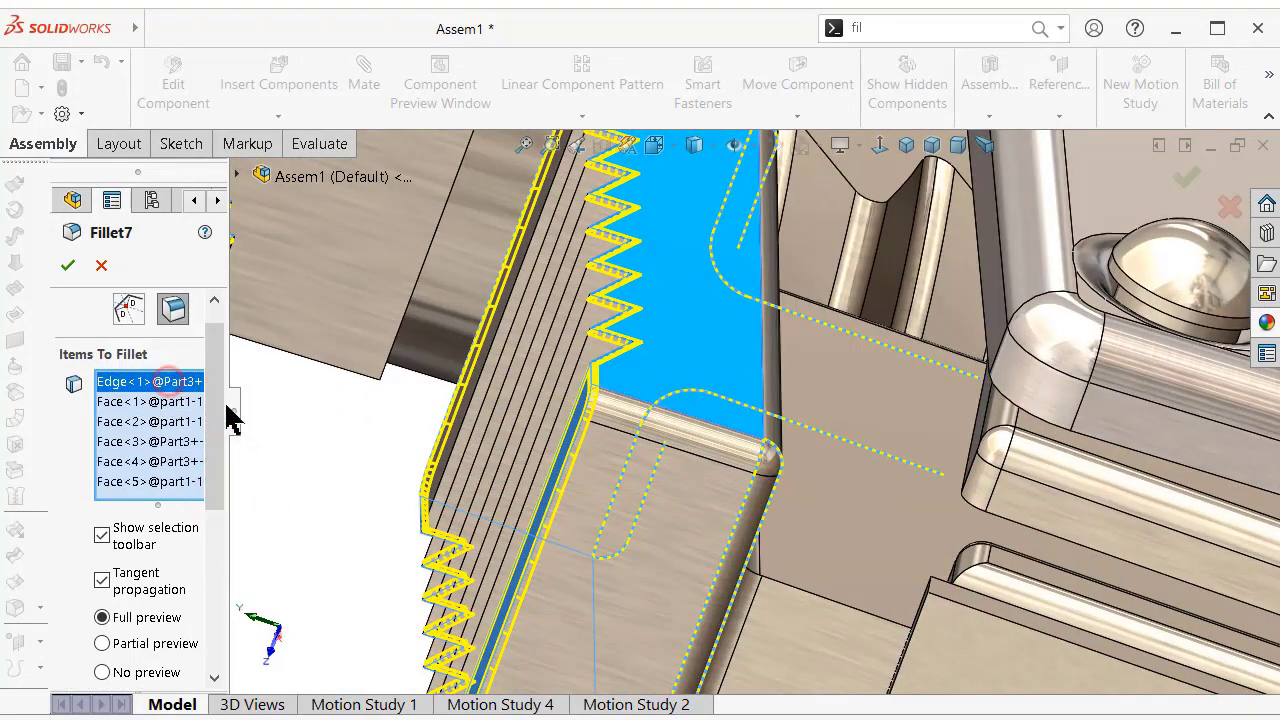
scroll(715, 425, "up", 4)
left_click(183, 407)
left_click(183, 424)
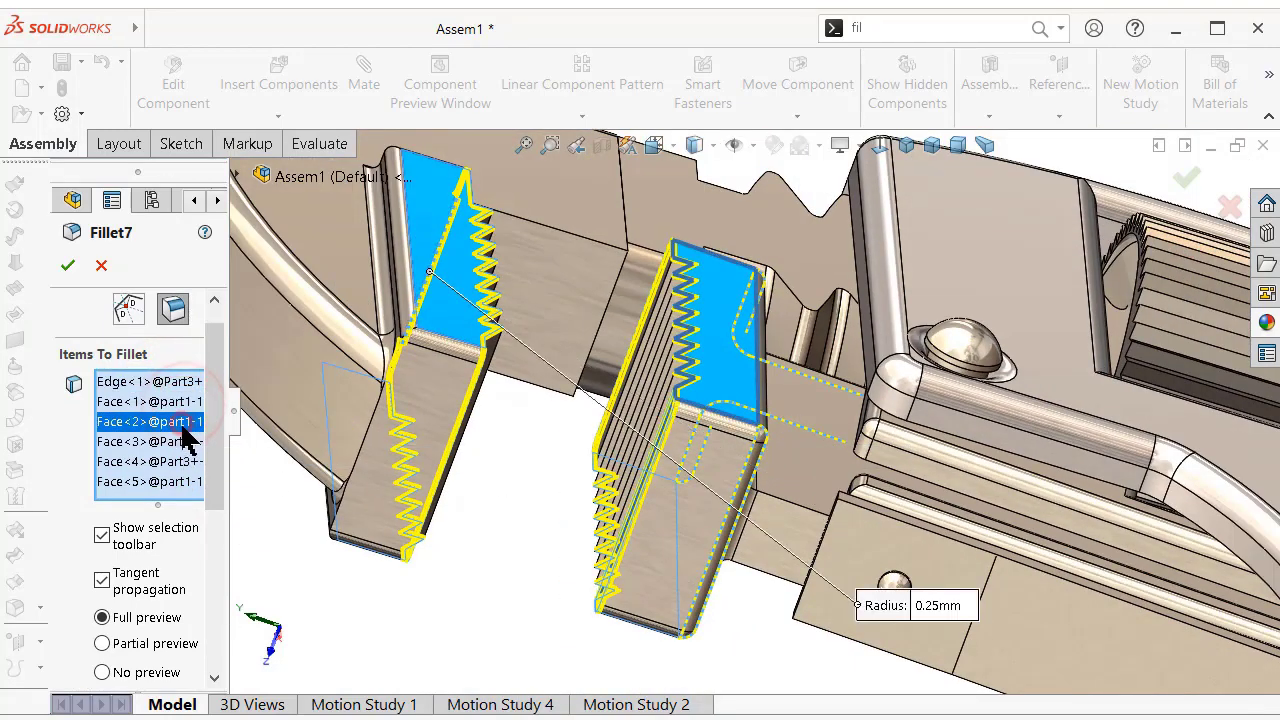
left_click(181, 442)
left_click(184, 461)
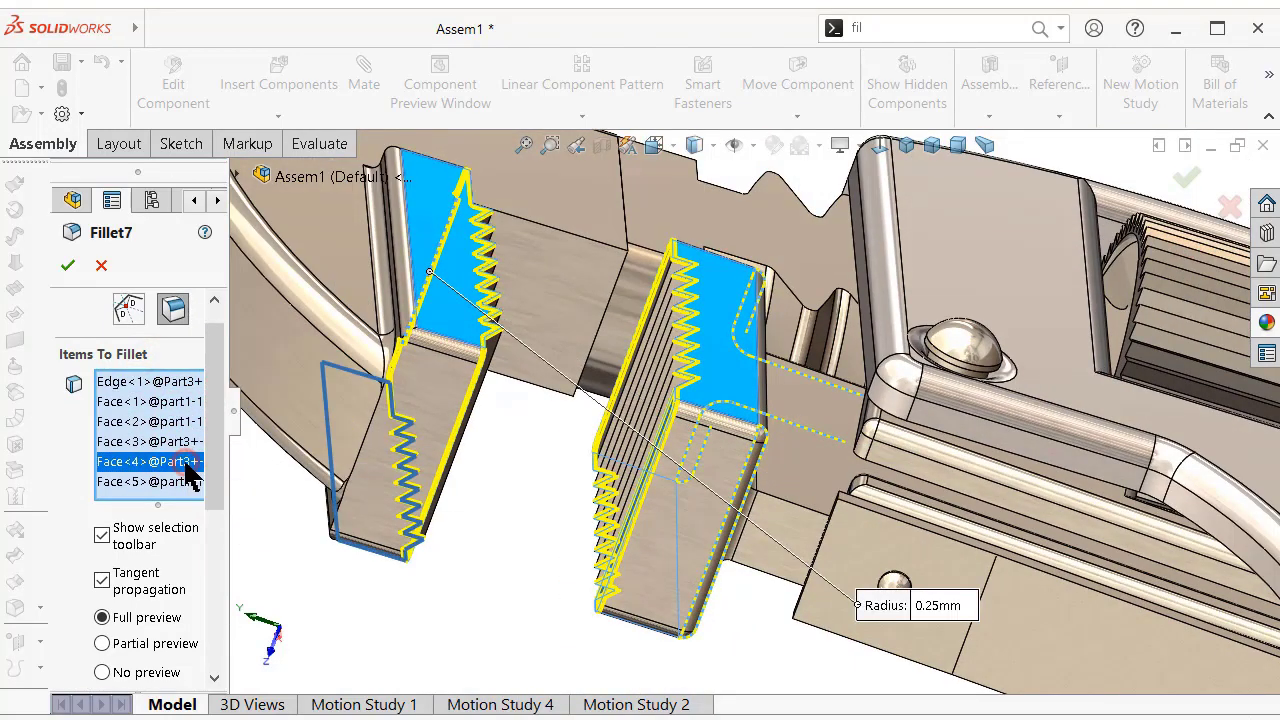
left_click(188, 482)
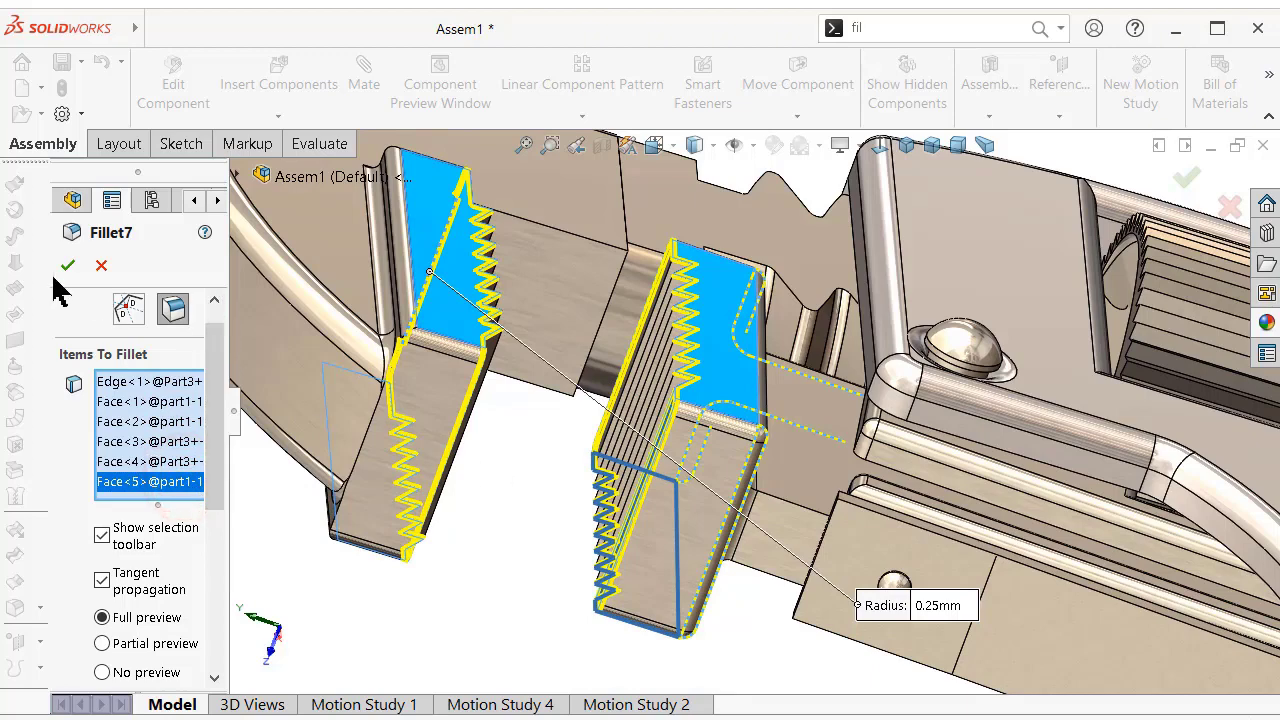
scroll(663, 440, "up", 5)
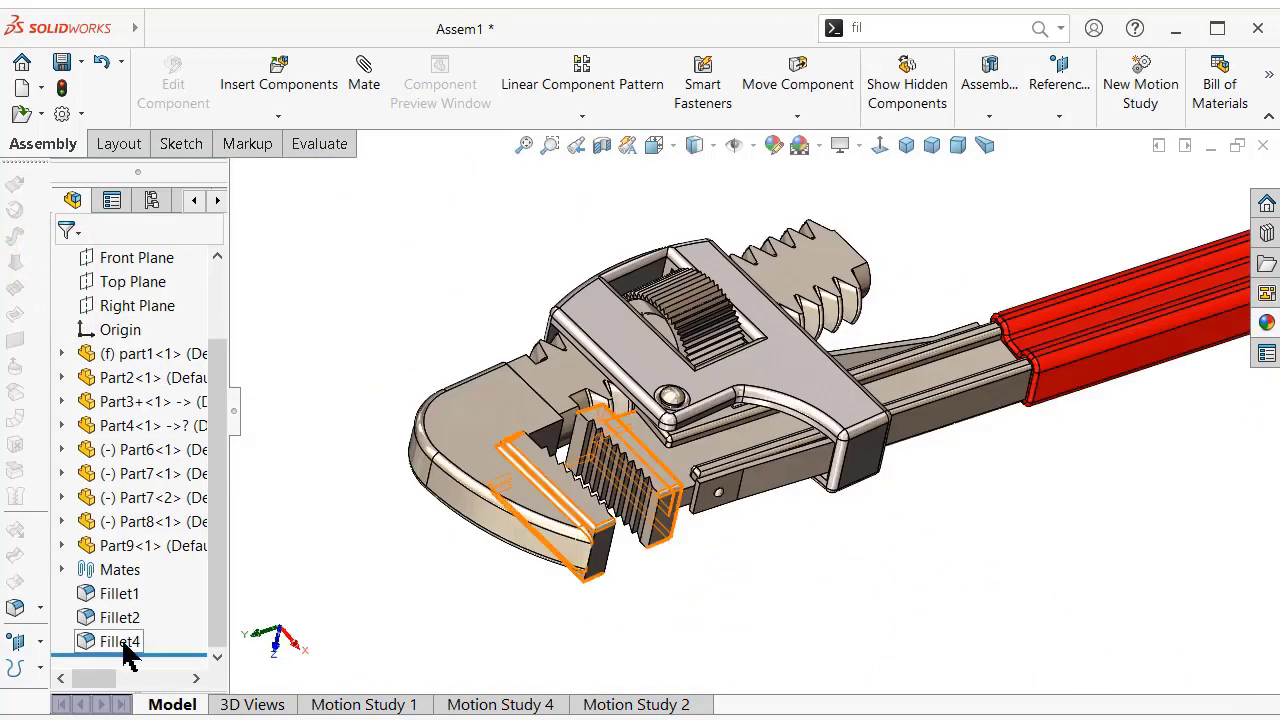
Rename the last assembly fillet, Fillet4, as Fillet3.
left_click(122, 643)
left_click(128, 643)
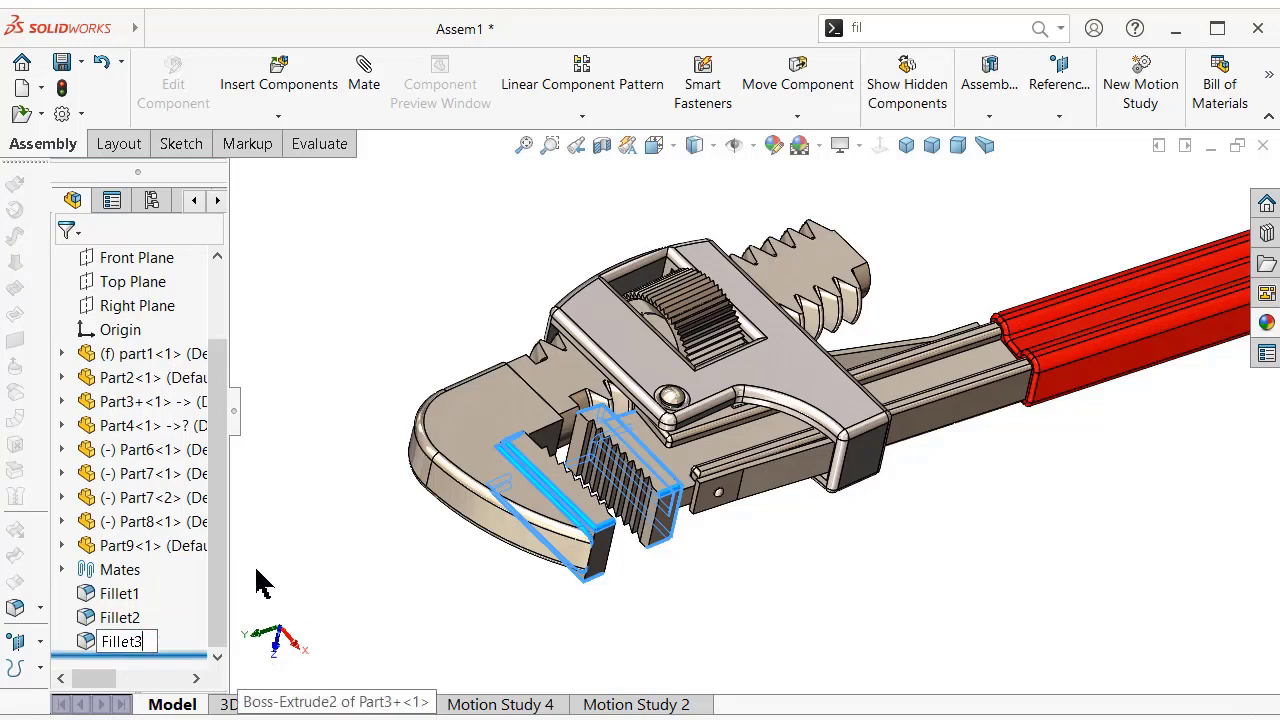
left_click(276, 520)
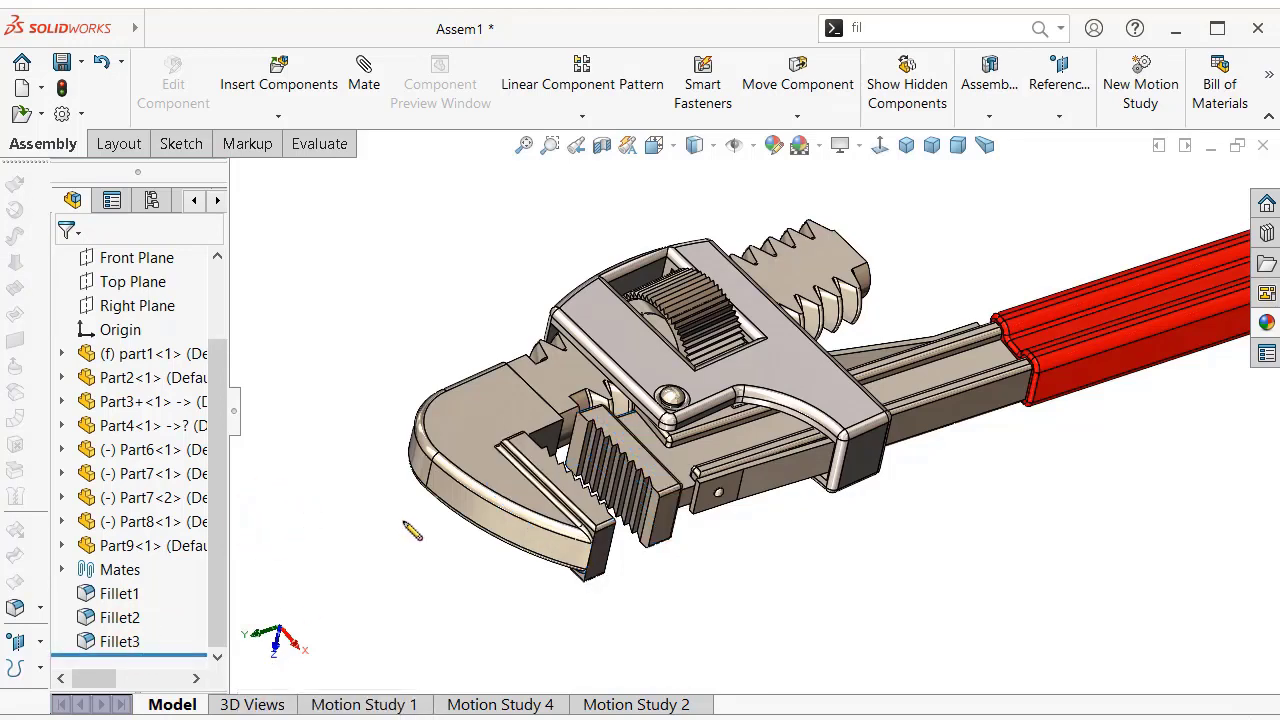
Hide the feature tree, switch to perspective view and slide the hook jaw through the housing.
left_click(236, 418)
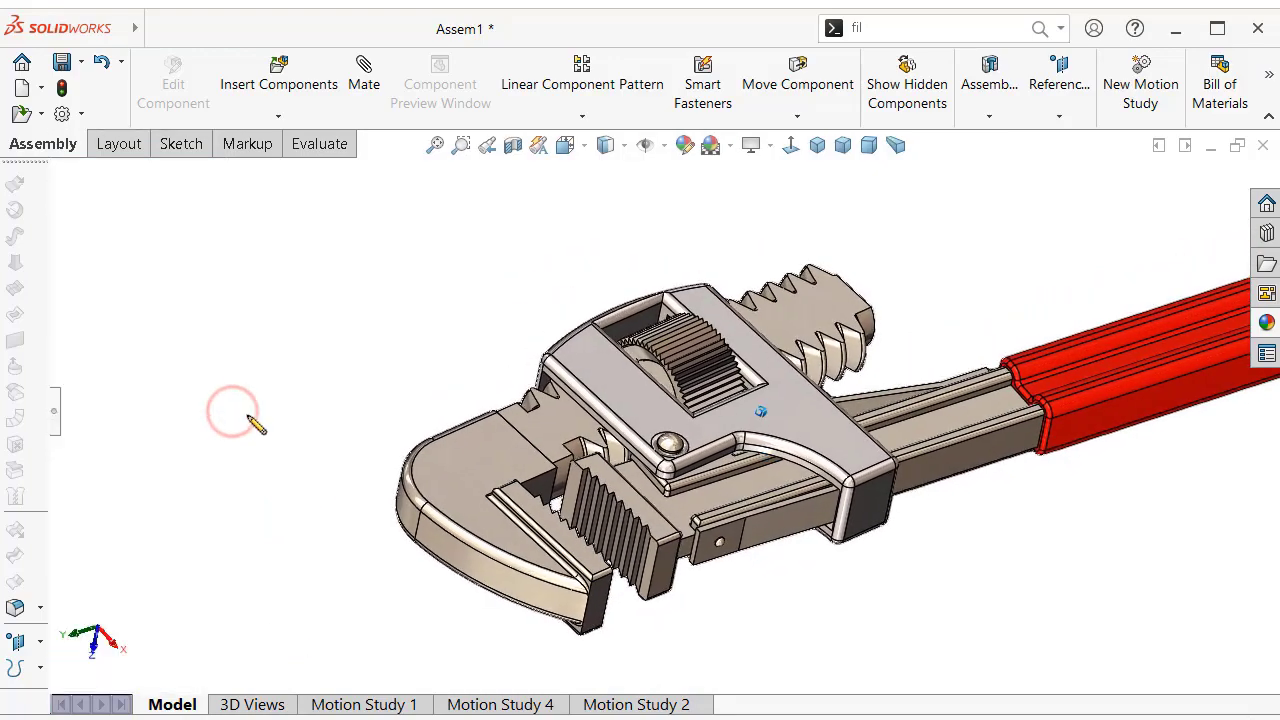
left_click(896, 146)
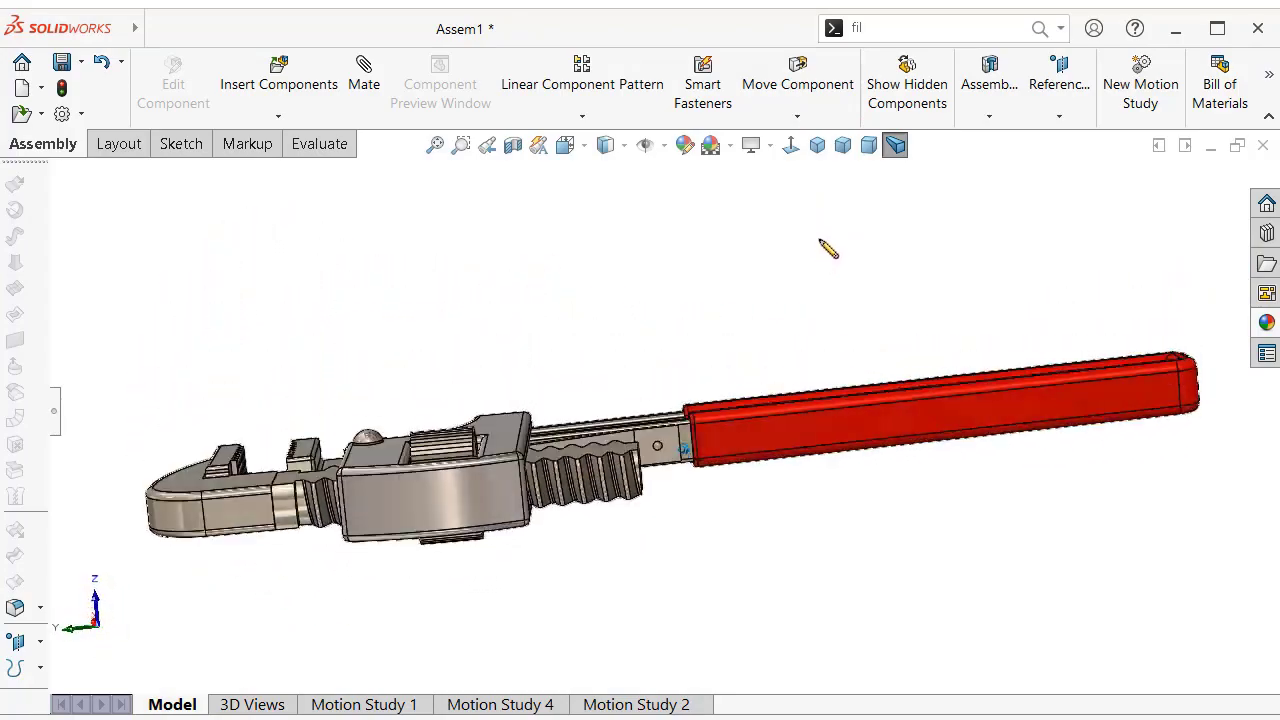
left_click(262, 545)
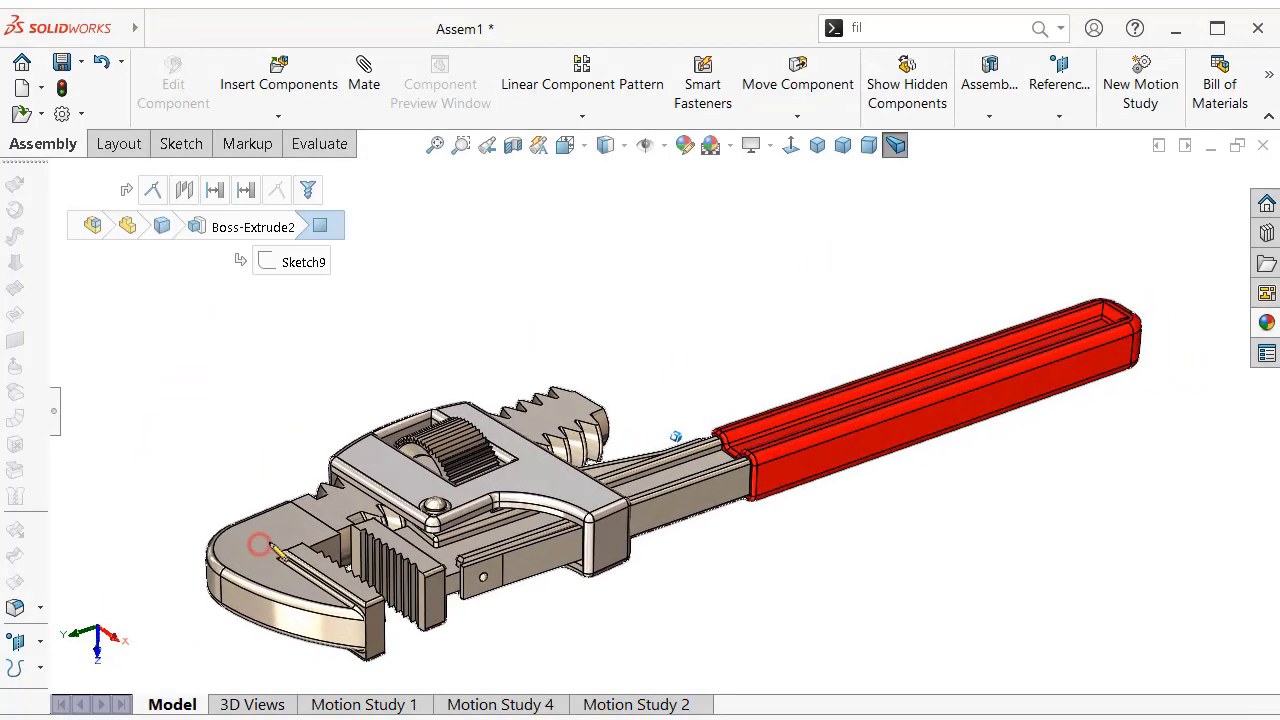
left_click_drag(269, 544, 346, 508)
left_click(277, 431)
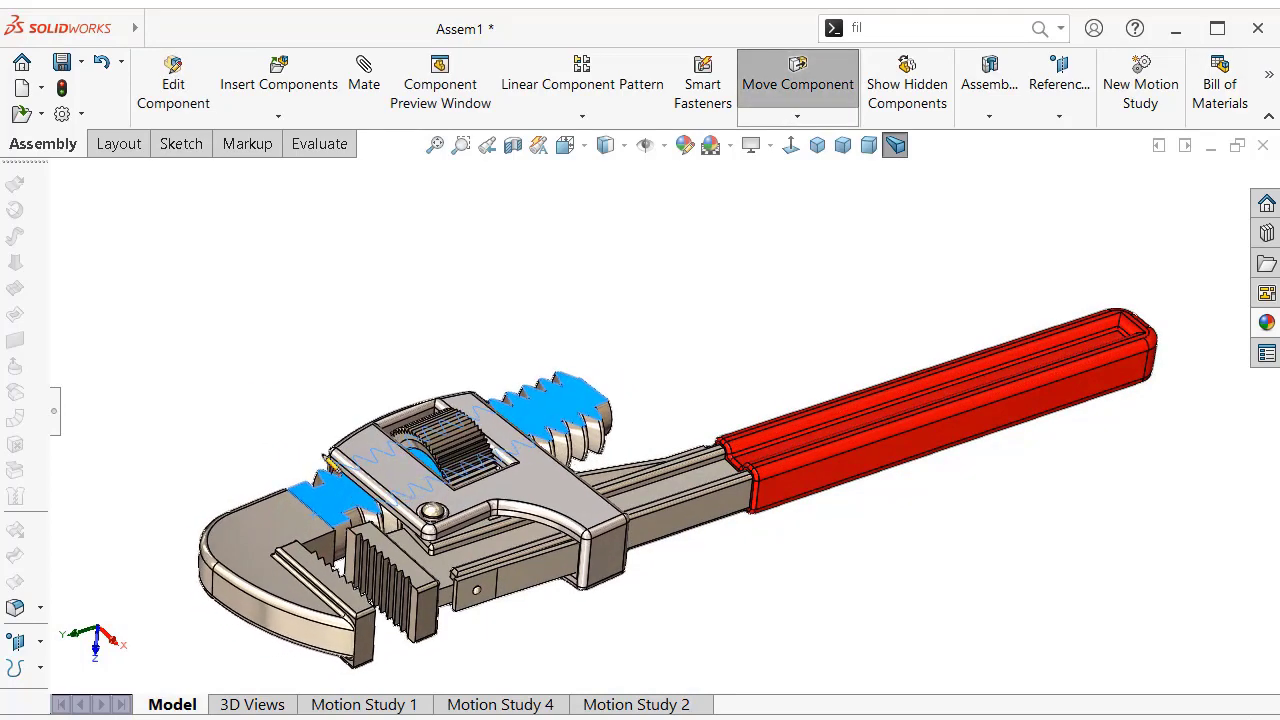
left_click(300, 400)
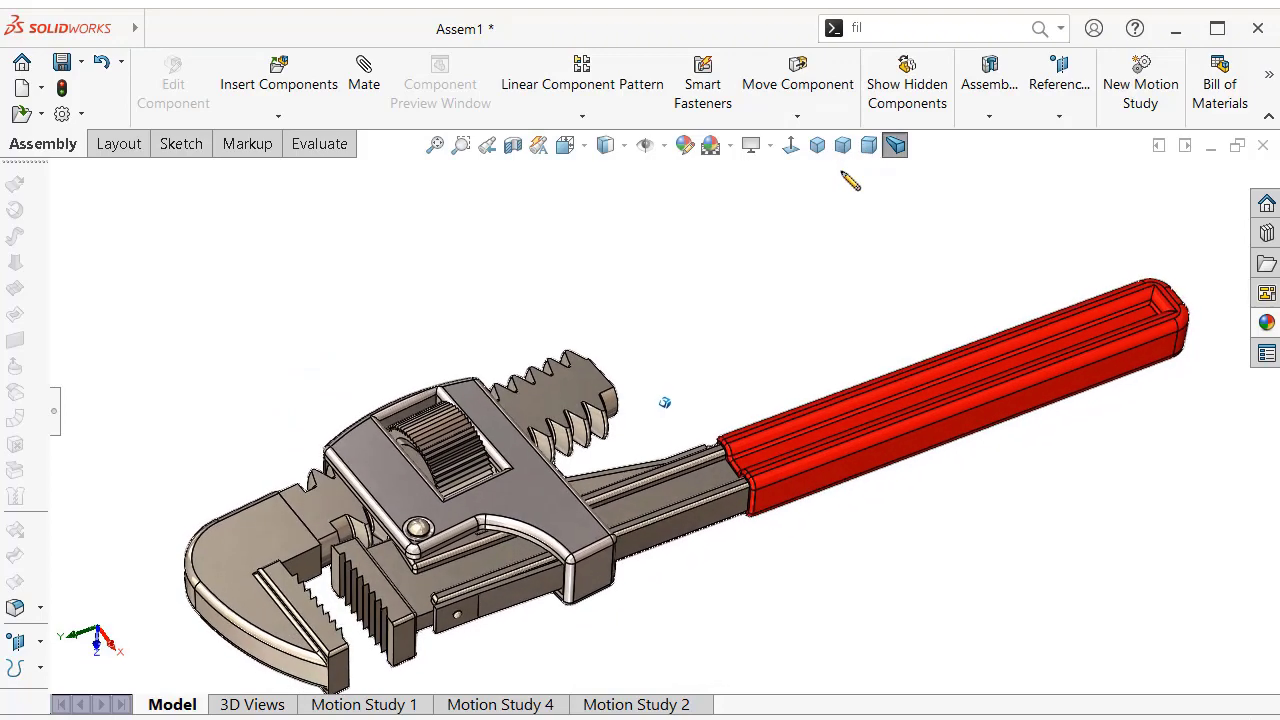
Set the display style to Shaded without edges and examine the wrench from the other side.
left_click(636, 147)
left_click(601, 173)
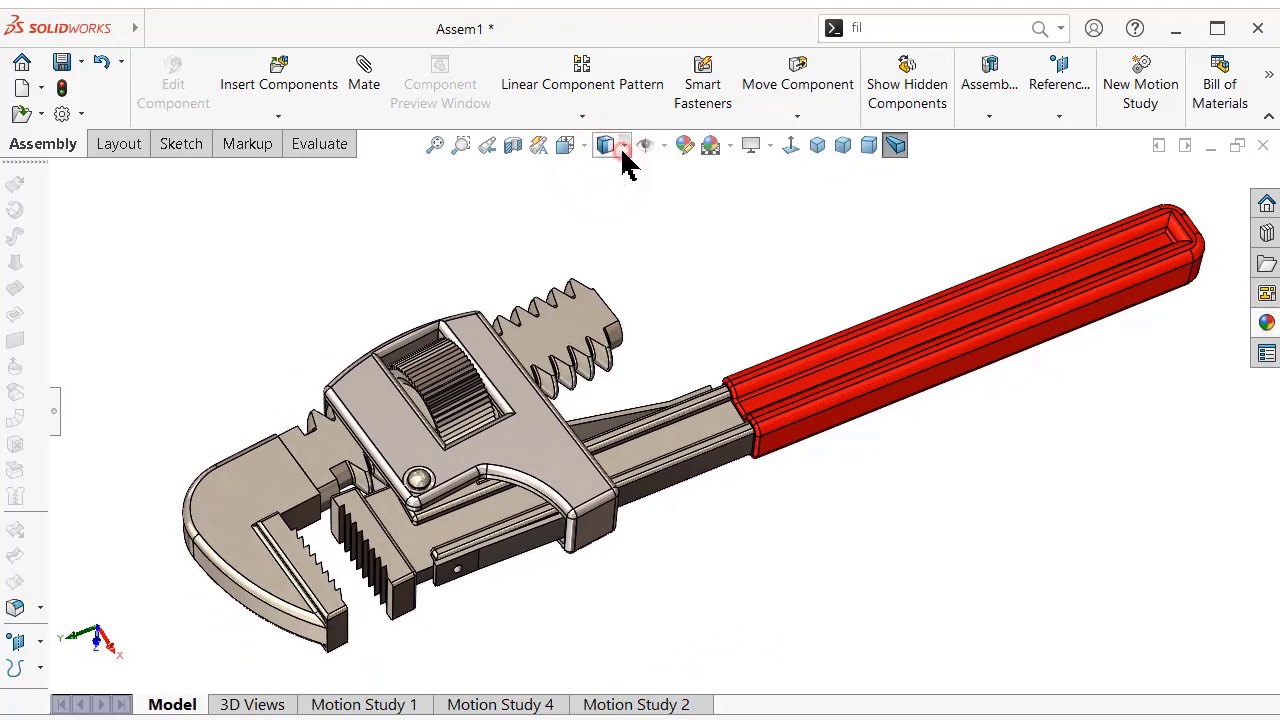
left_click(608, 201)
middle_click_drag(536, 250, 1160, 410)
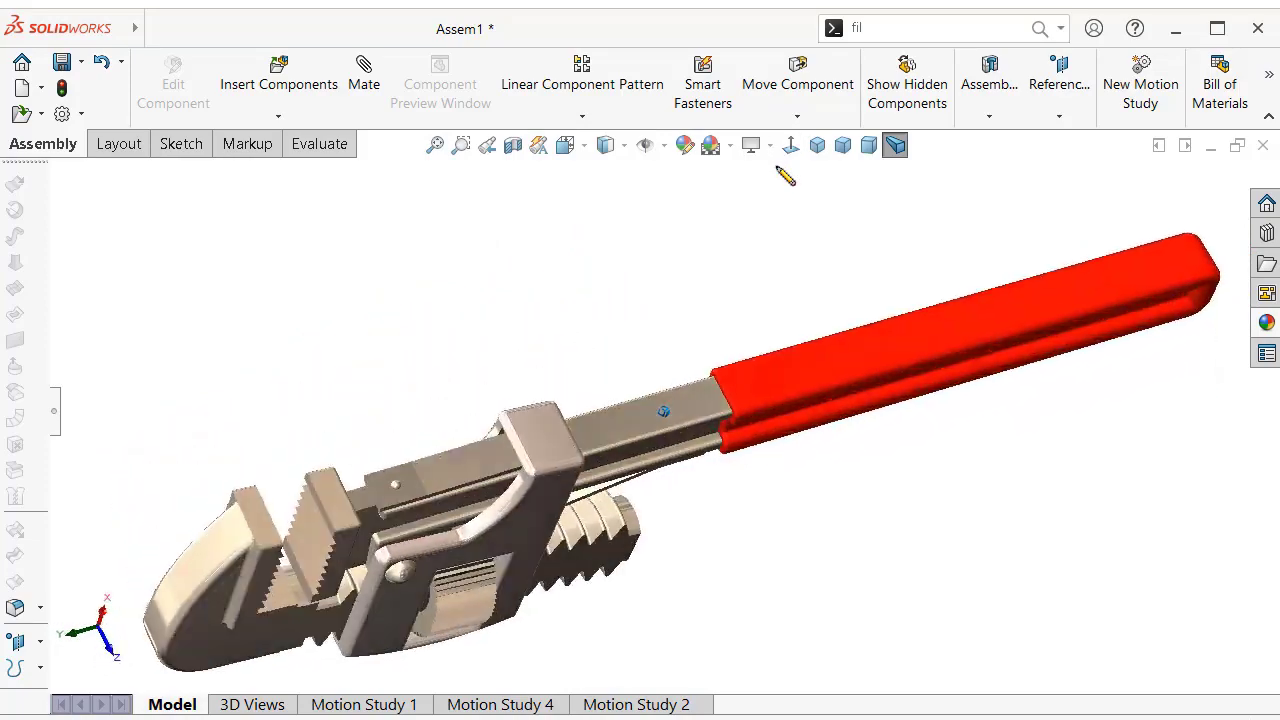
Turn on ambient occlusion for the shaded wrench and inspect it from different angles.
left_click(778, 165)
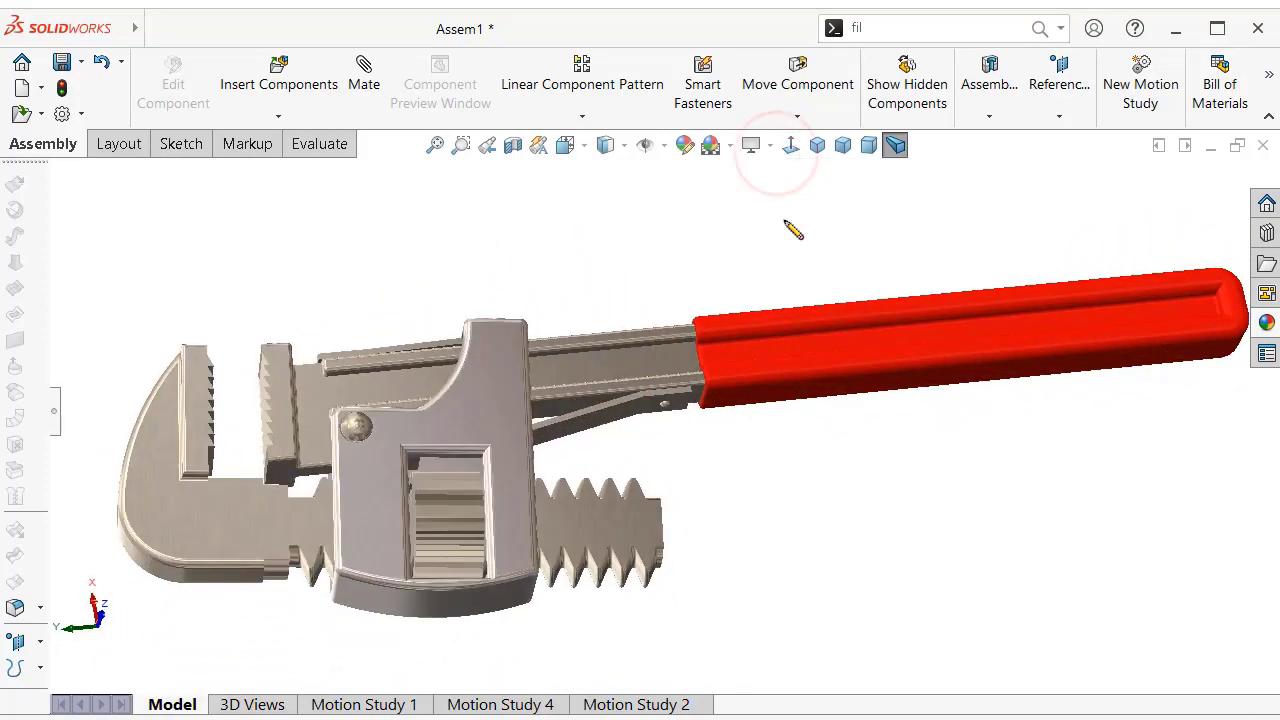
left_click(771, 147)
left_click(781, 223)
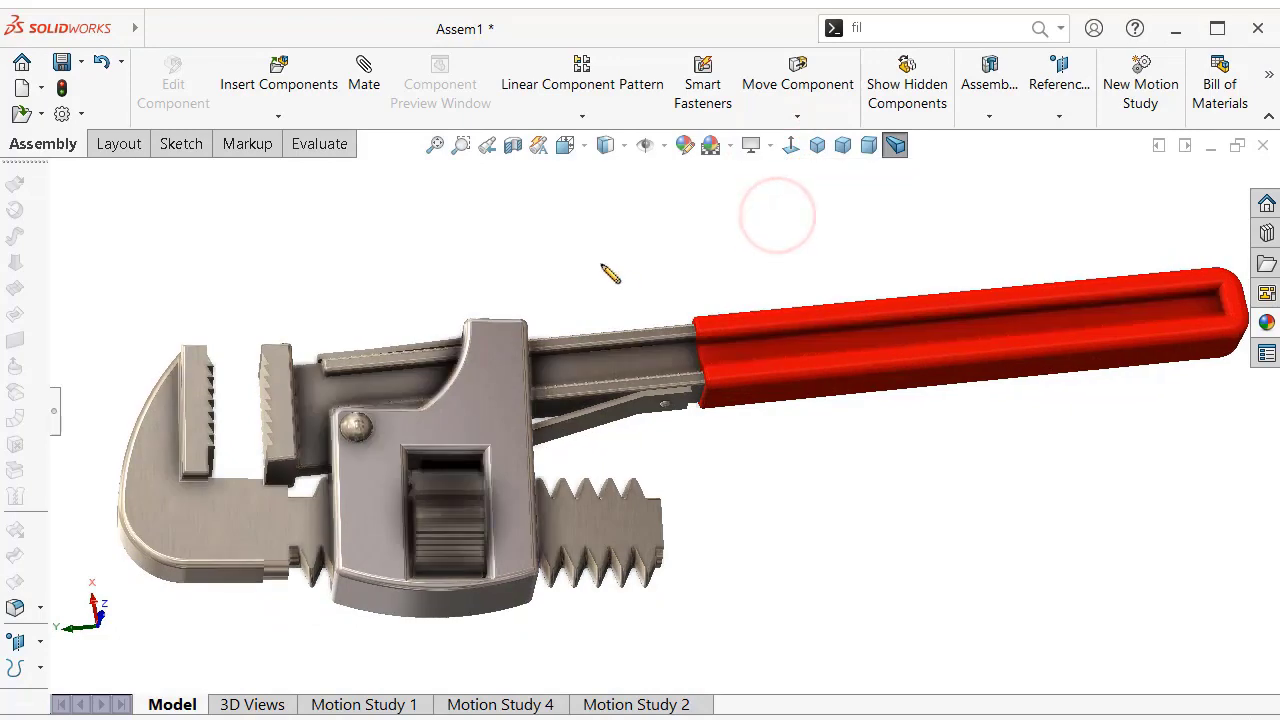
middle_click_drag(612, 260, 1131, 521)
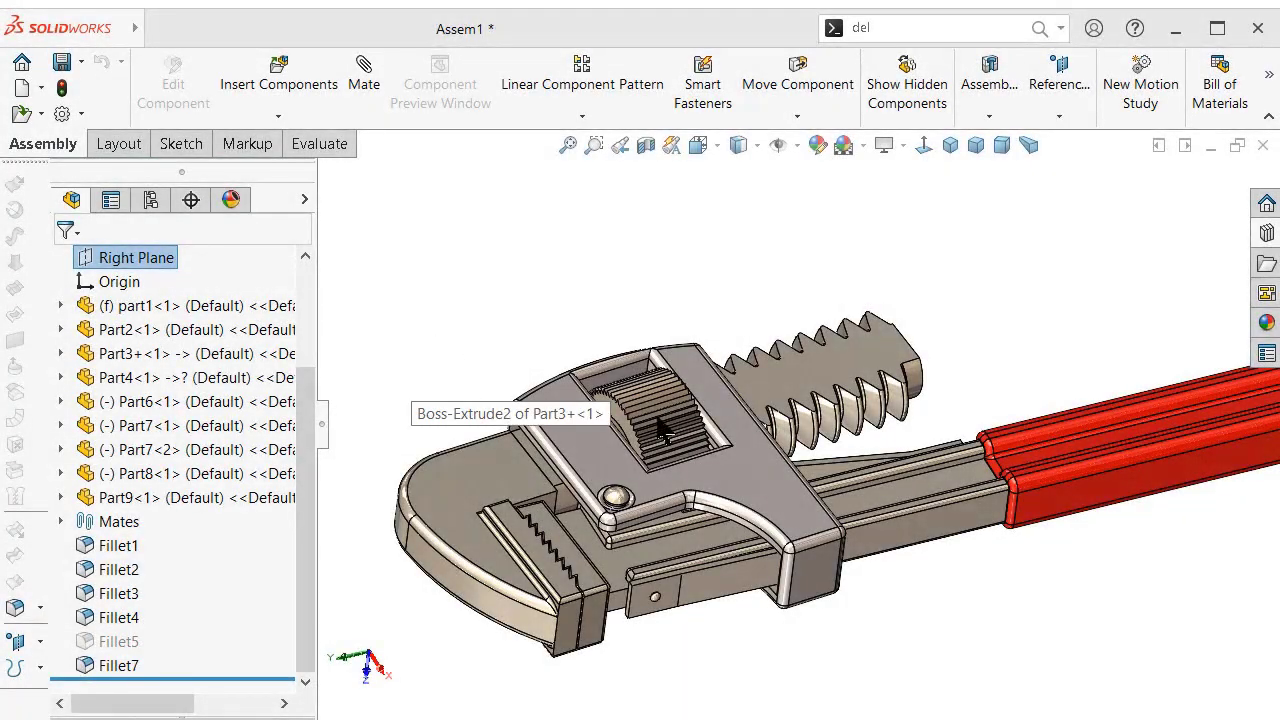
Show Sketch1, the circle under Boss-Extrude1 of the knurled nut Part4, in the assembly.
scroll(645, 424, "down", 5)
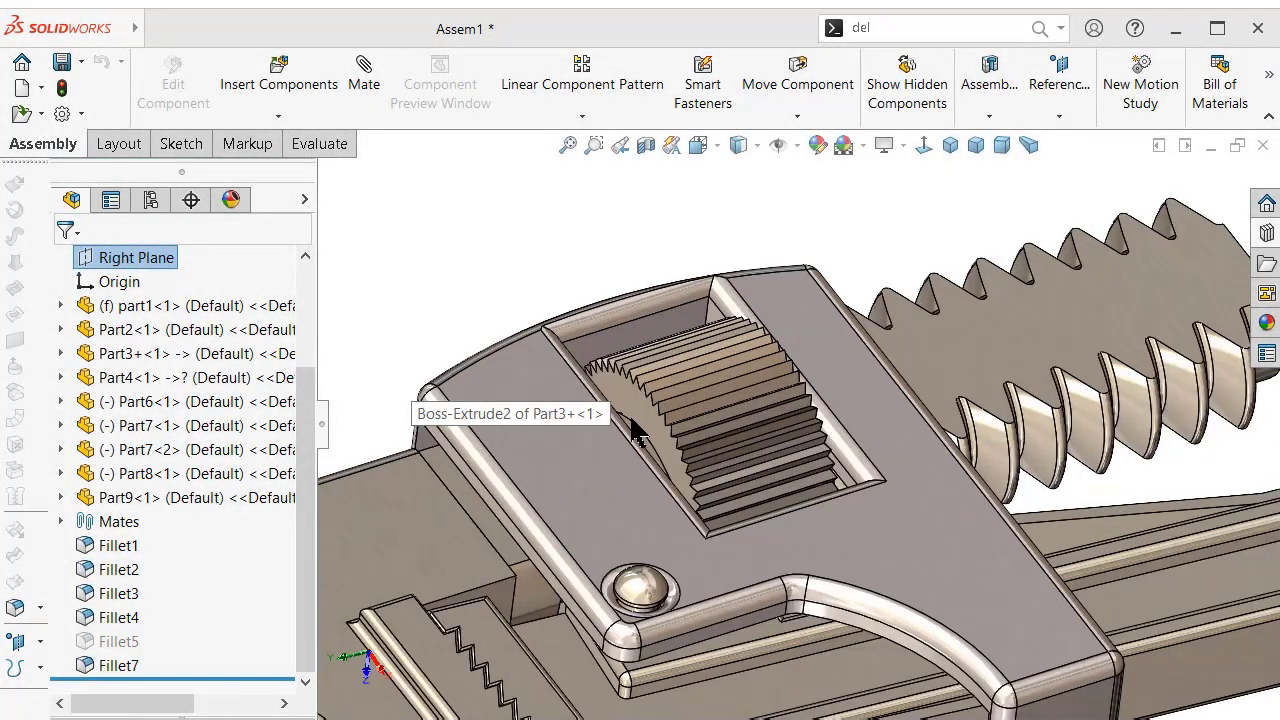
left_click(630, 405)
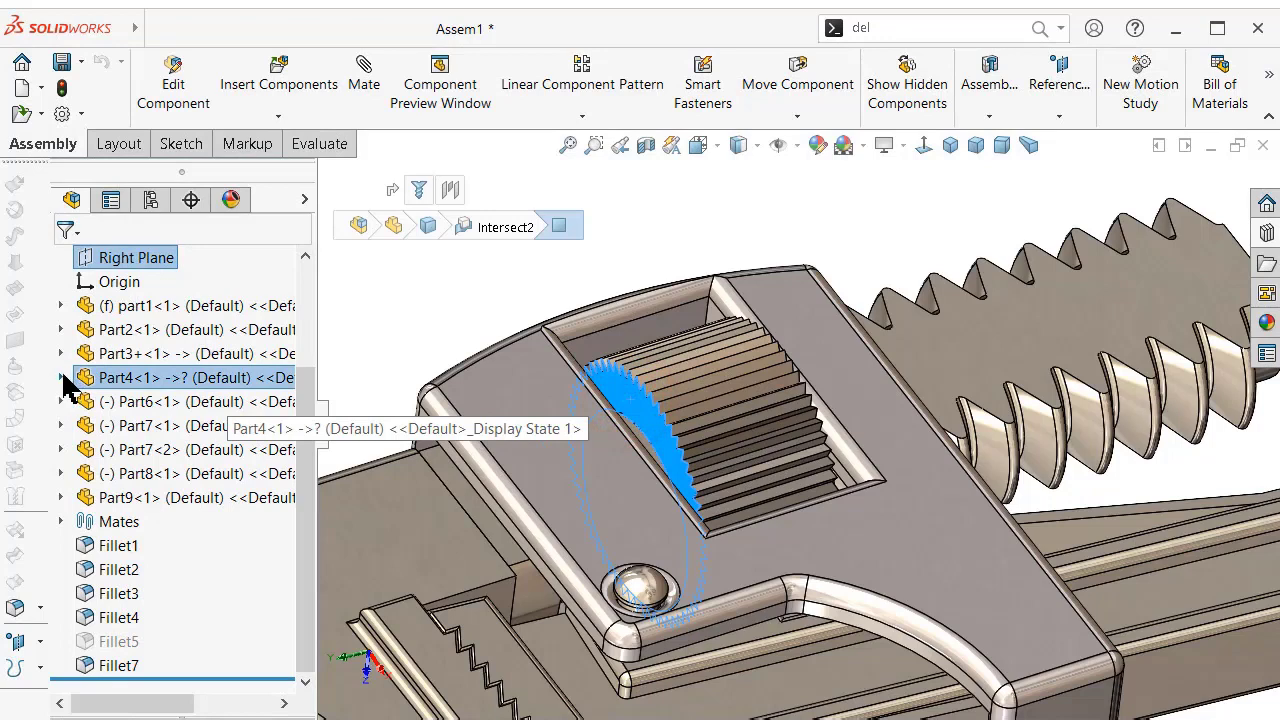
left_click(61, 378)
left_click(82, 545)
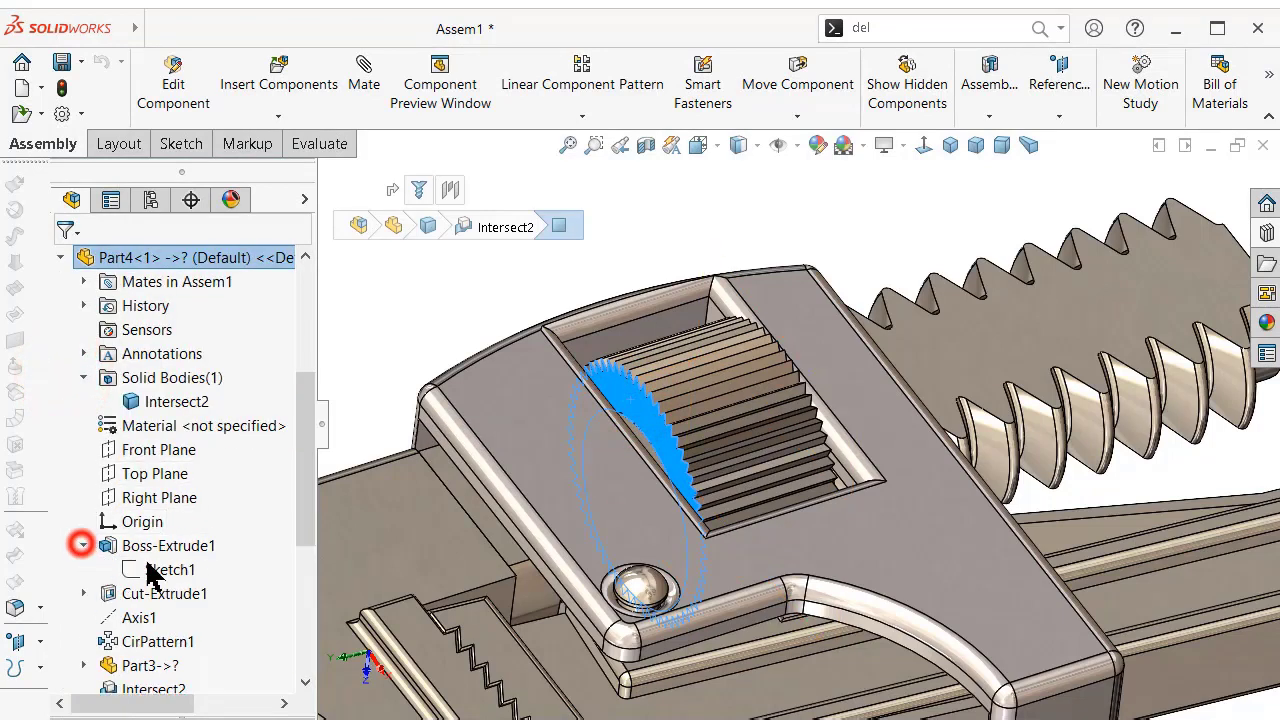
left_click(160, 570)
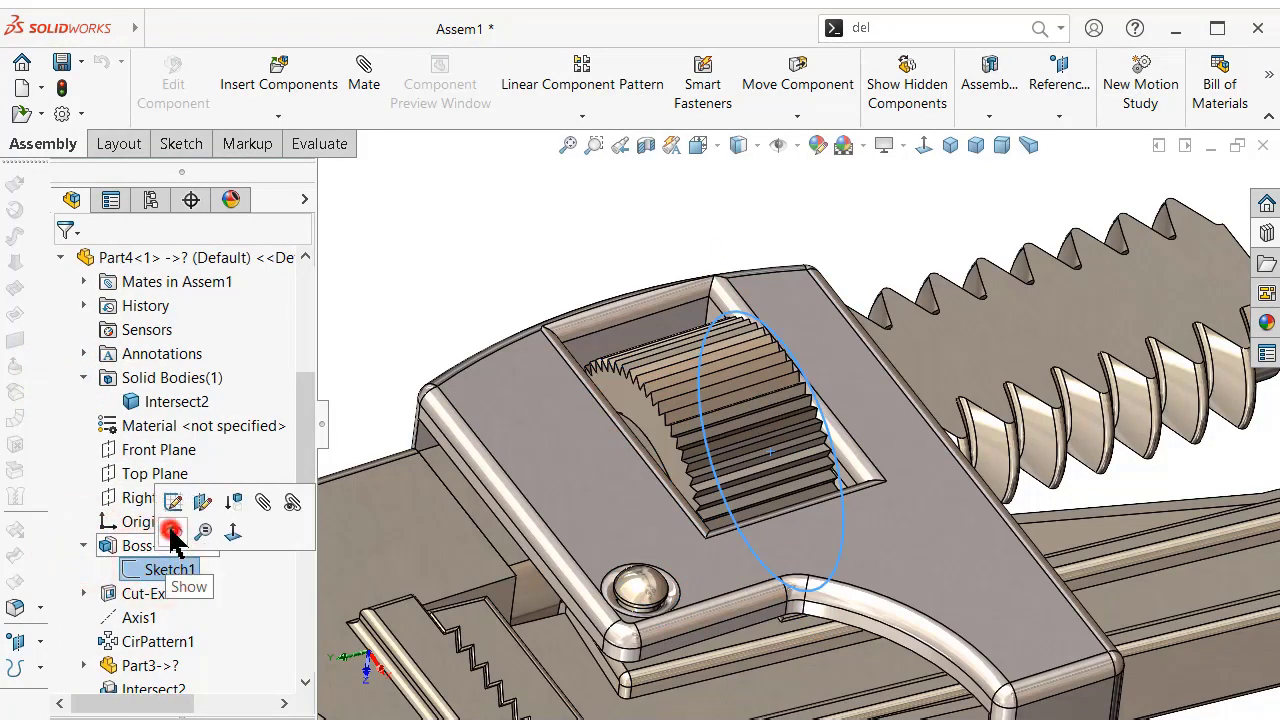
left_click(172, 532)
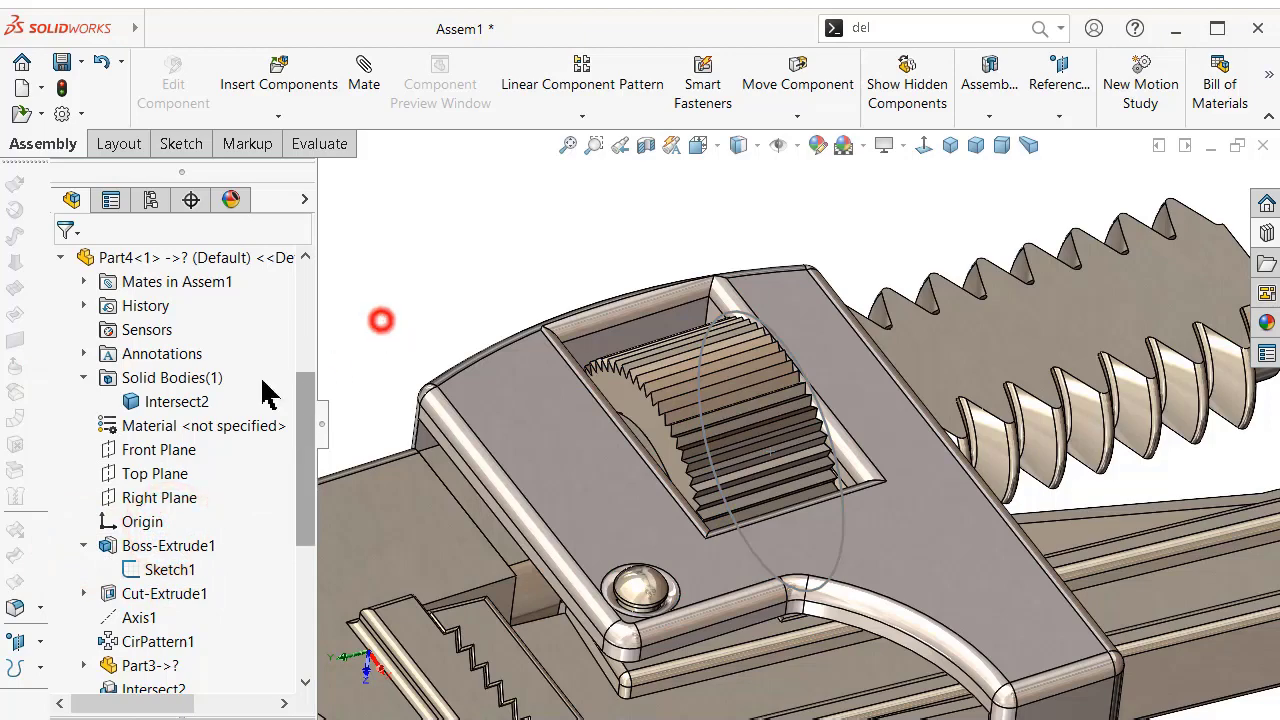
Open the Screw2 mate between Part3+ and Part4 for editing and check which edge and sketch arc it uses.
left_click(84, 377)
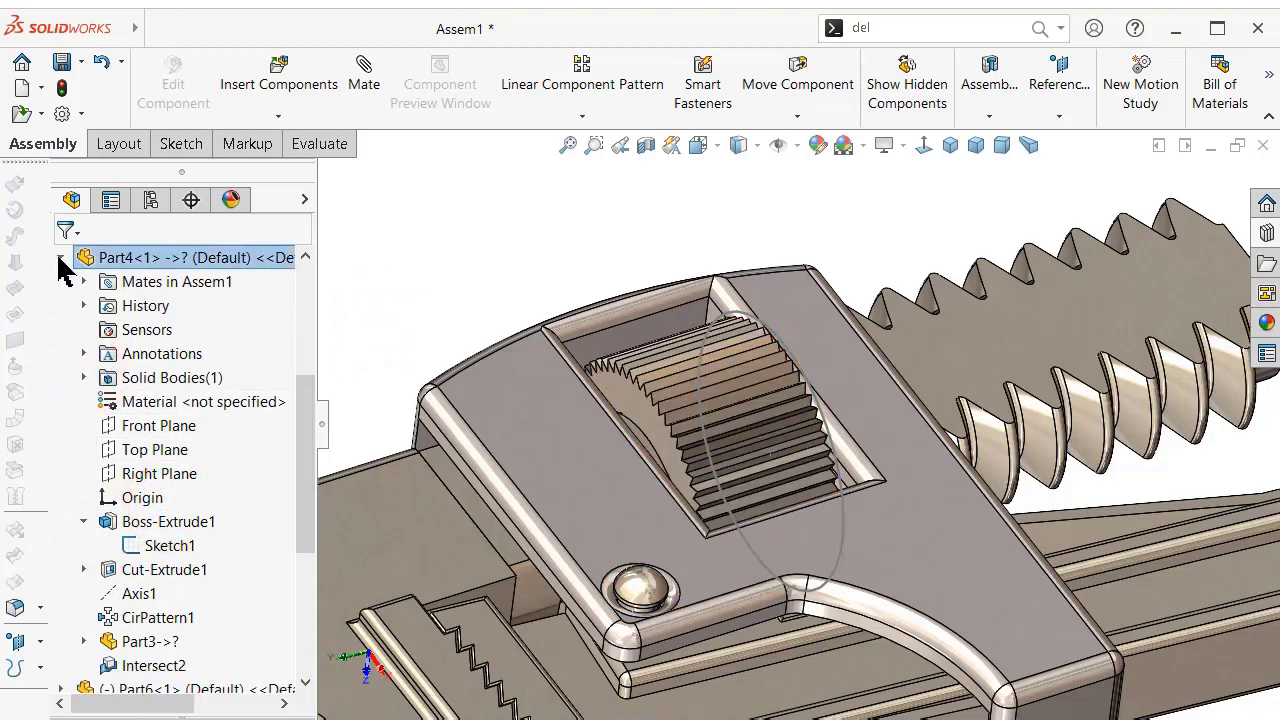
left_click(60, 258)
left_click(60, 521)
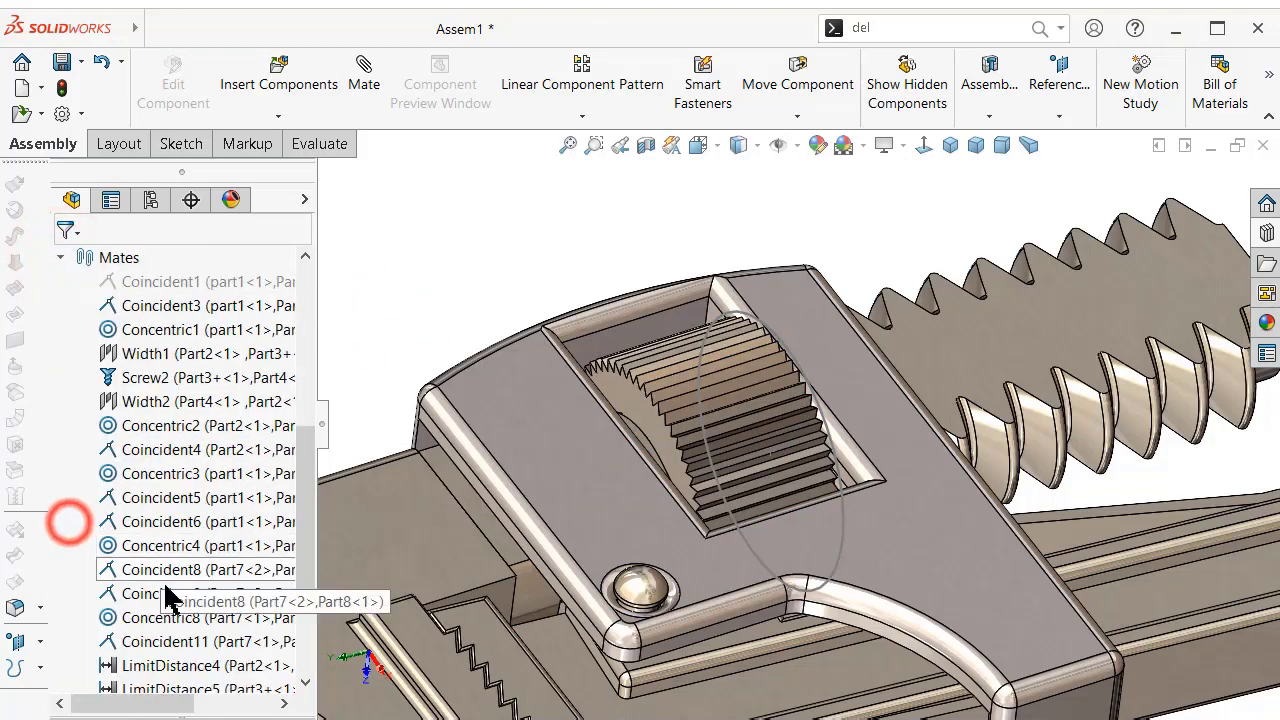
left_click(141, 378)
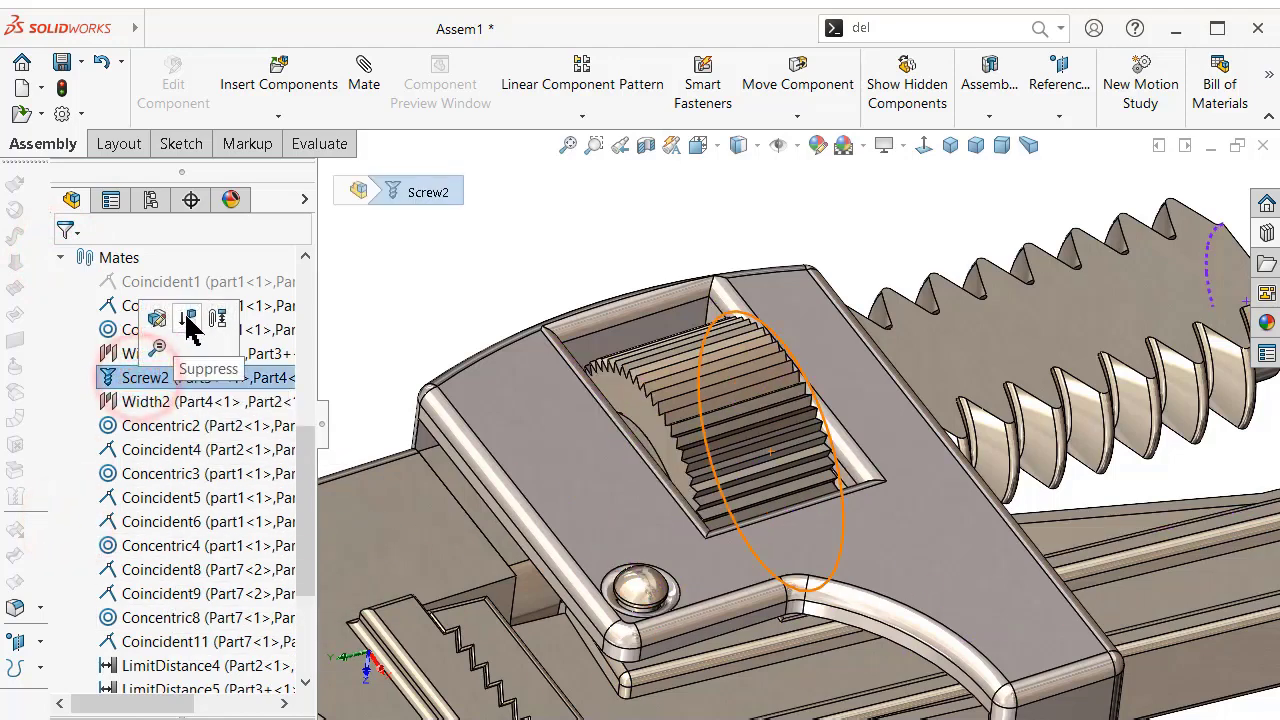
left_click(161, 320)
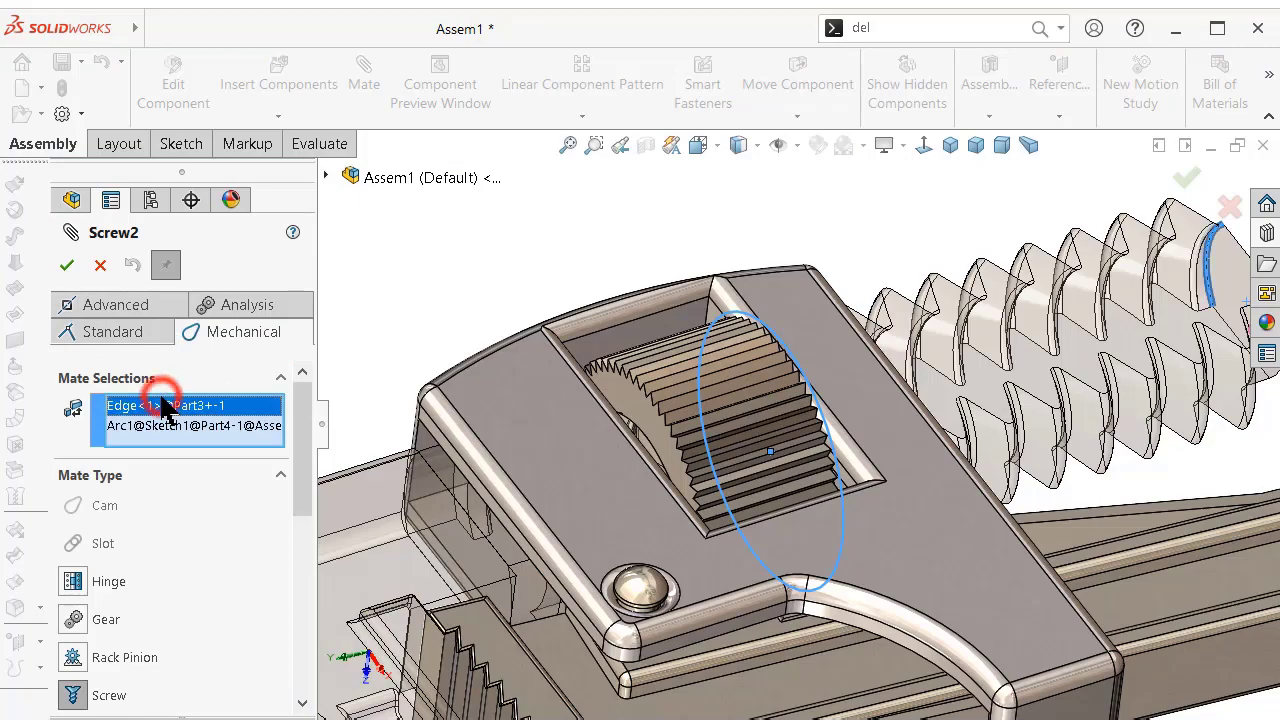
left_click(221, 425)
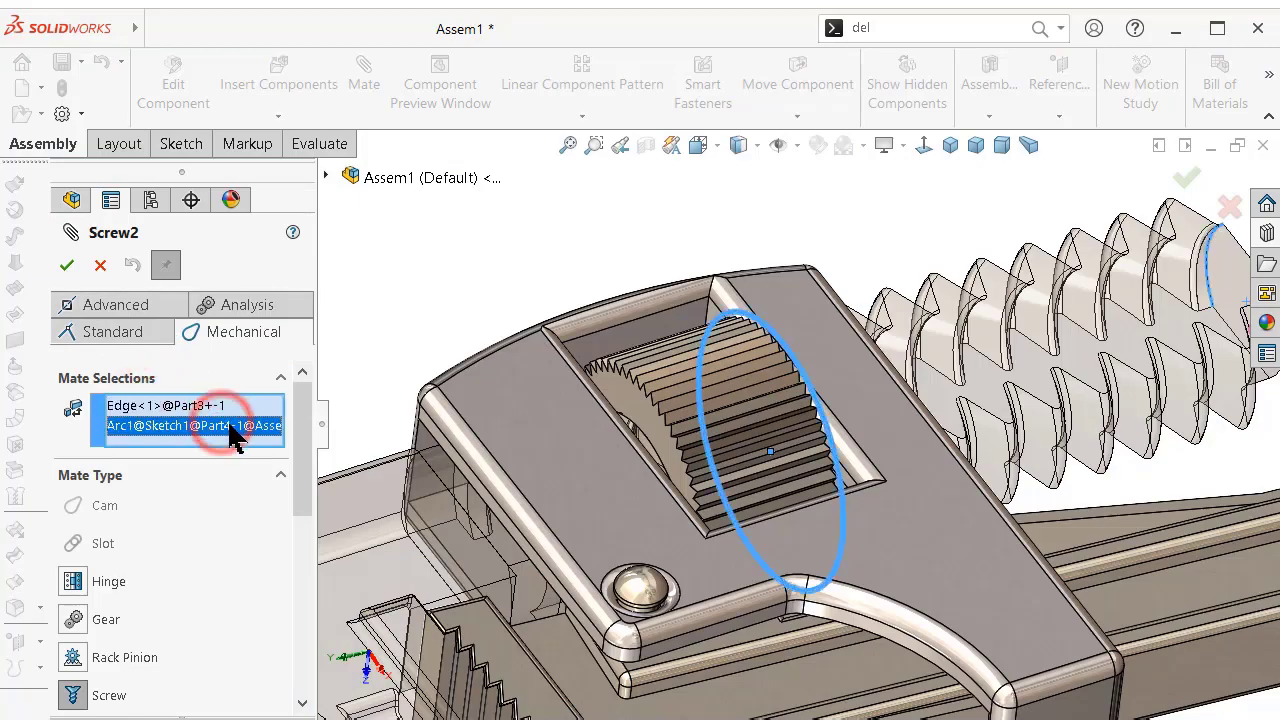
Remove the sketch arc from the Screw2 mate selections, reselect the Sketch1 circle of Part4 around the knurled nut, and accept the mate.
middle_click_drag(760, 370, 552, 377)
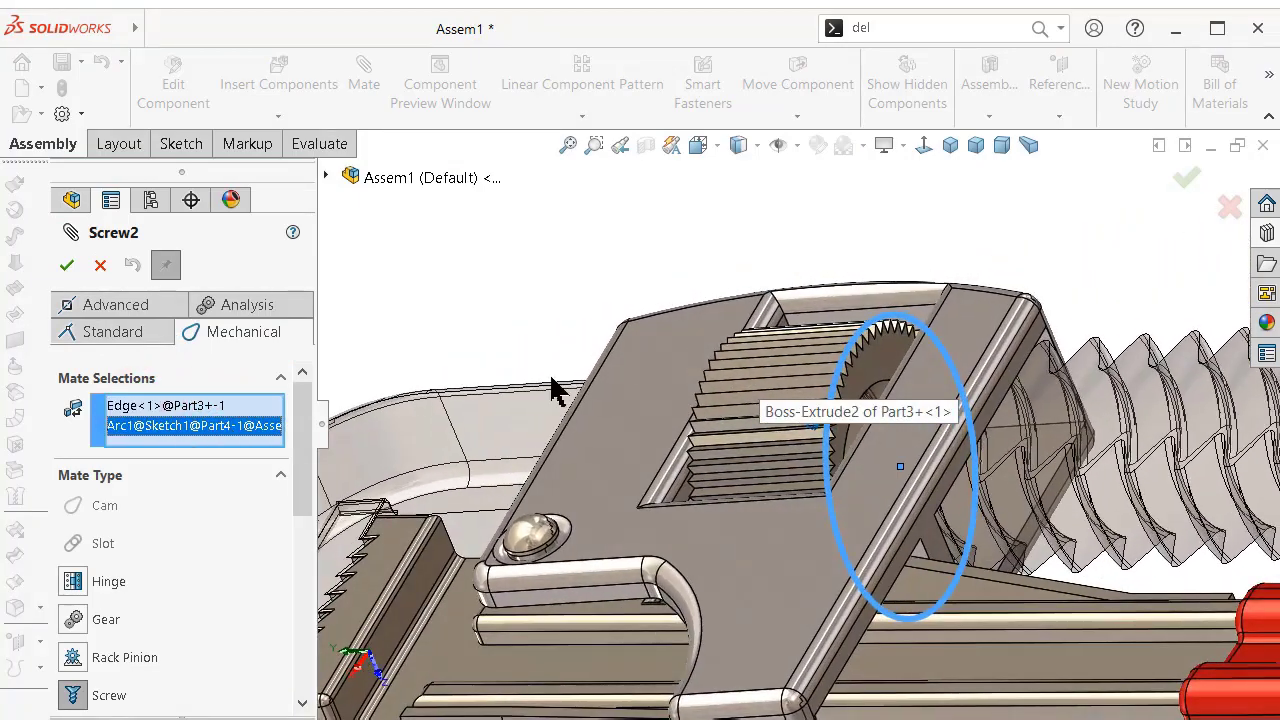
right_click(177, 425)
left_click(243, 468)
scroll(934, 371, "down", 5)
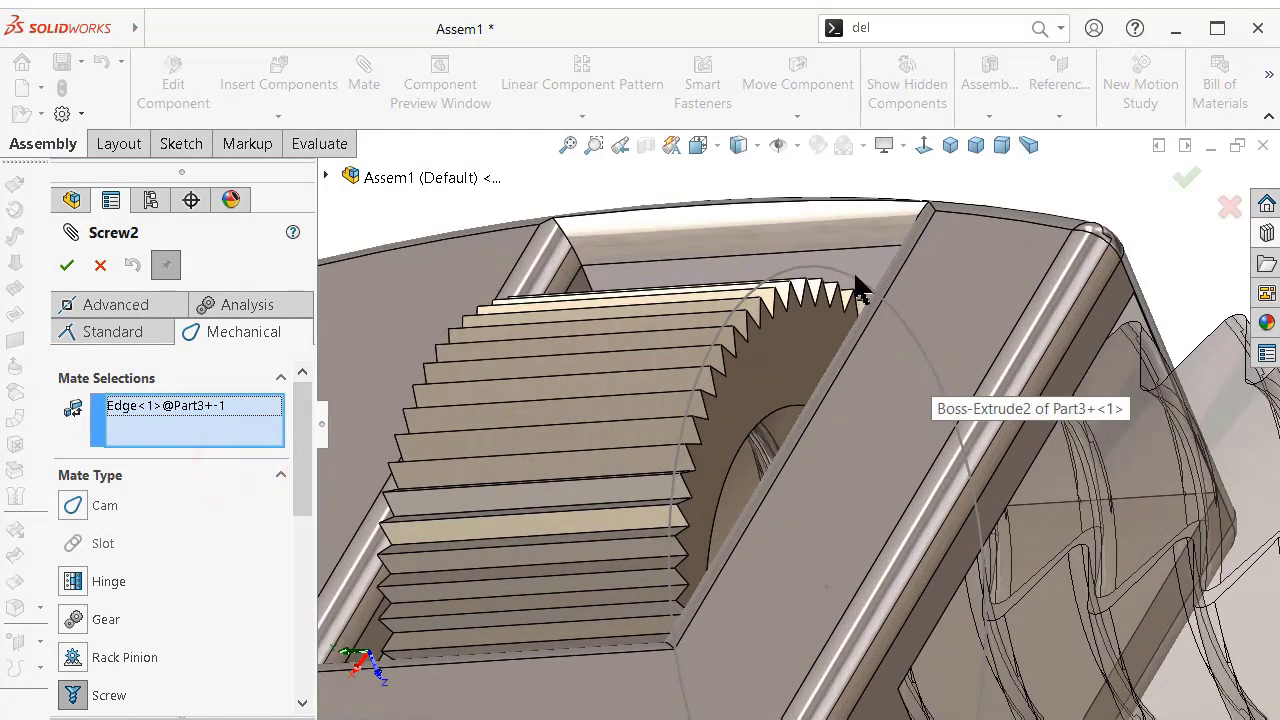
left_click(845, 280)
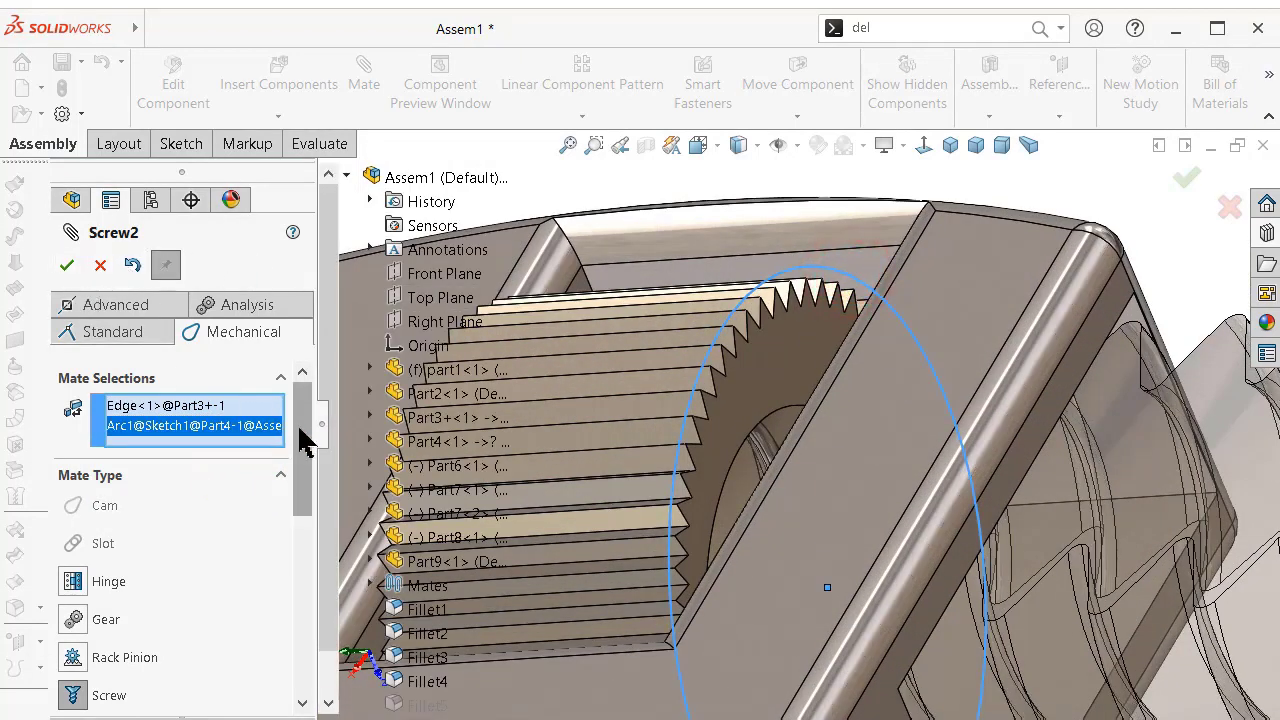
left_click_drag(300, 440, 294, 583)
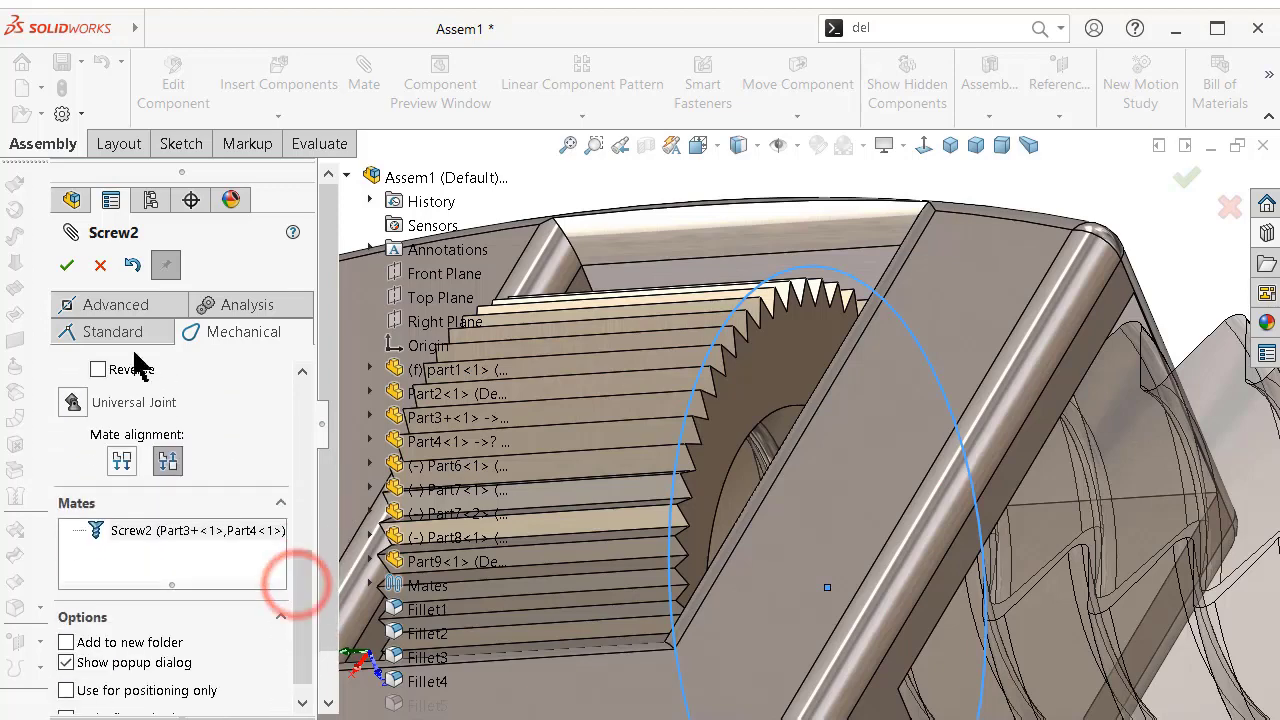
left_click(66, 264)
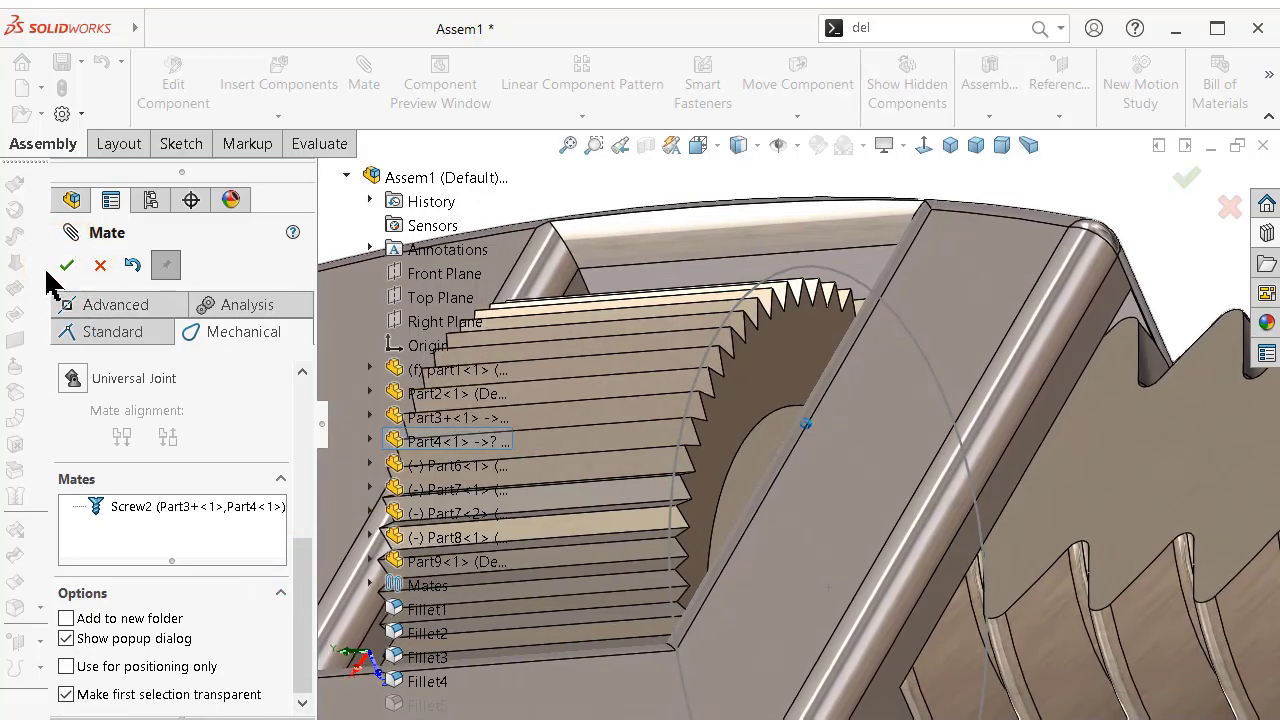
left_click(65, 262)
Create a new motion study and add a rotary motor driven by the Sketch1 circle around the knurled nut.
scroll(435, 450, "up", 5)
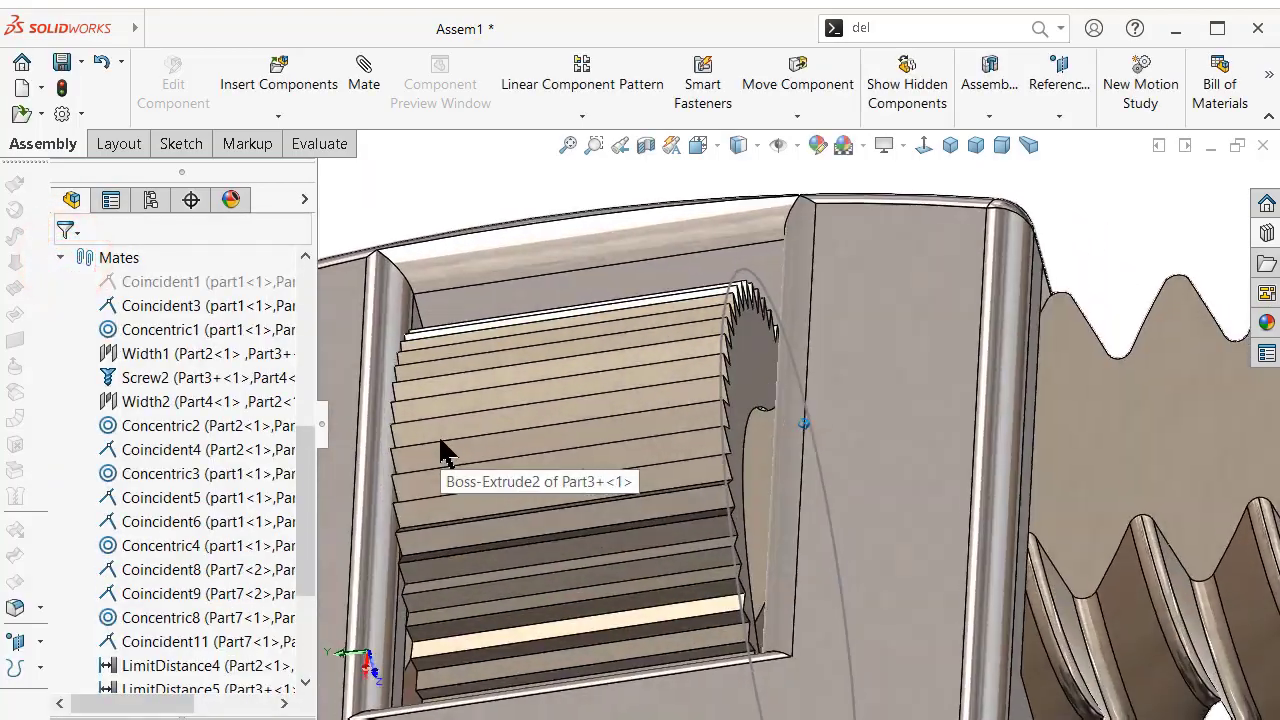
scroll(440, 455, "up", 5)
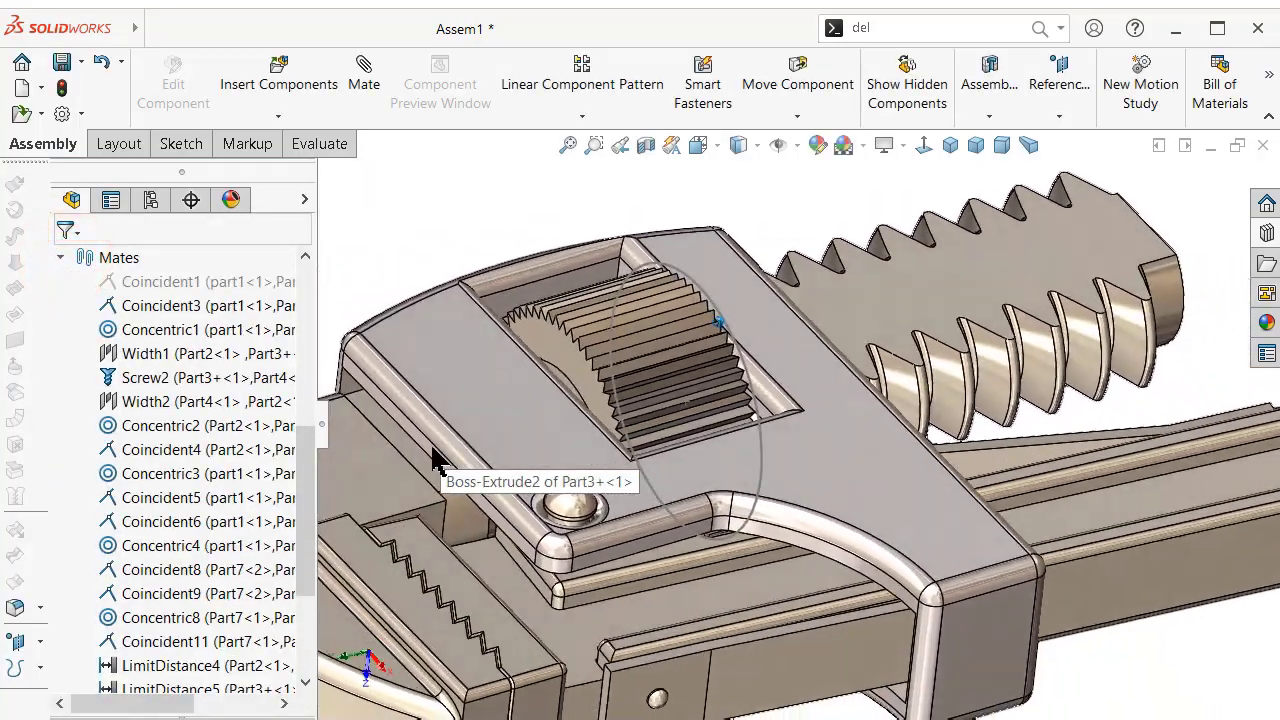
right_click(409, 718)
left_click(470, 652)
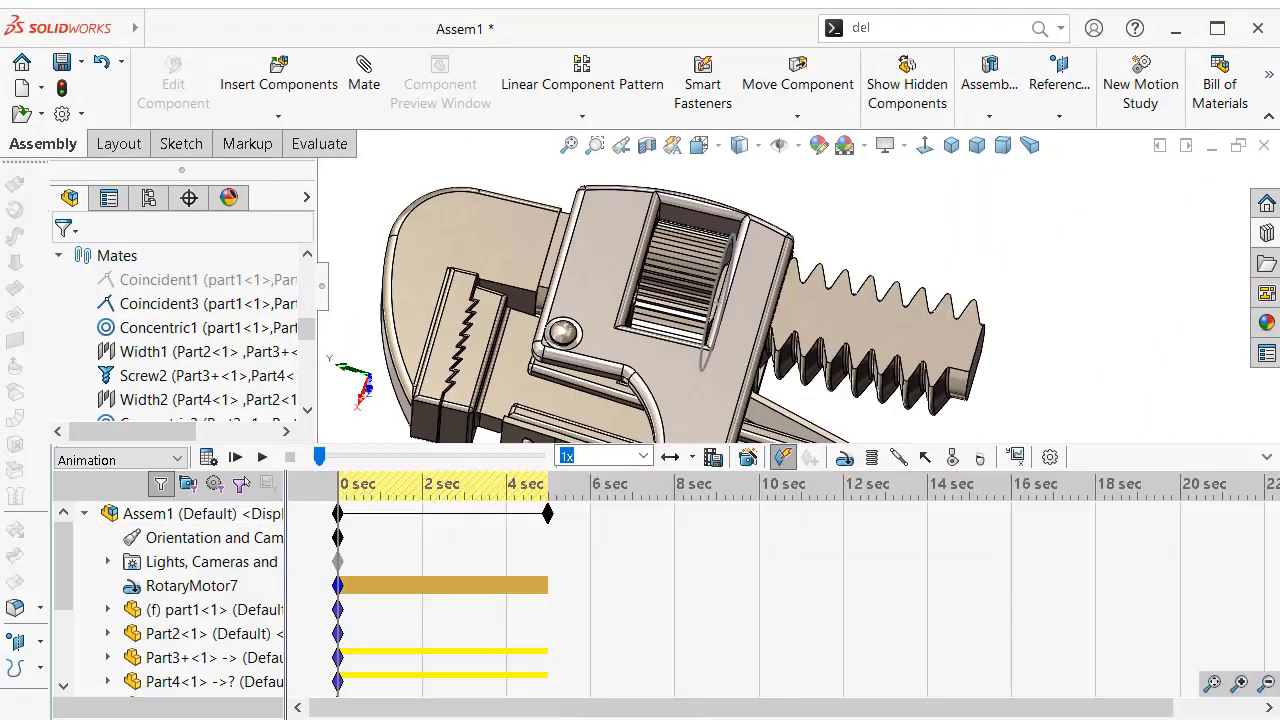
left_click(840, 455)
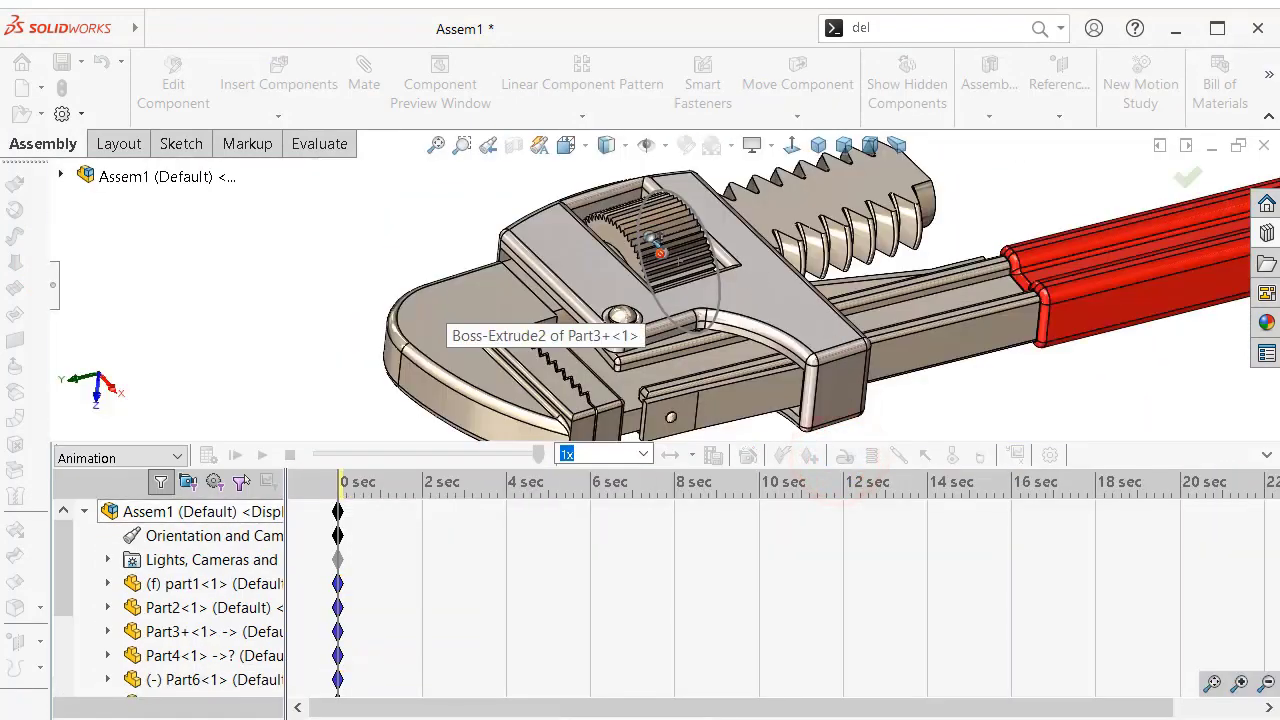
scroll(737, 229, "down", 5)
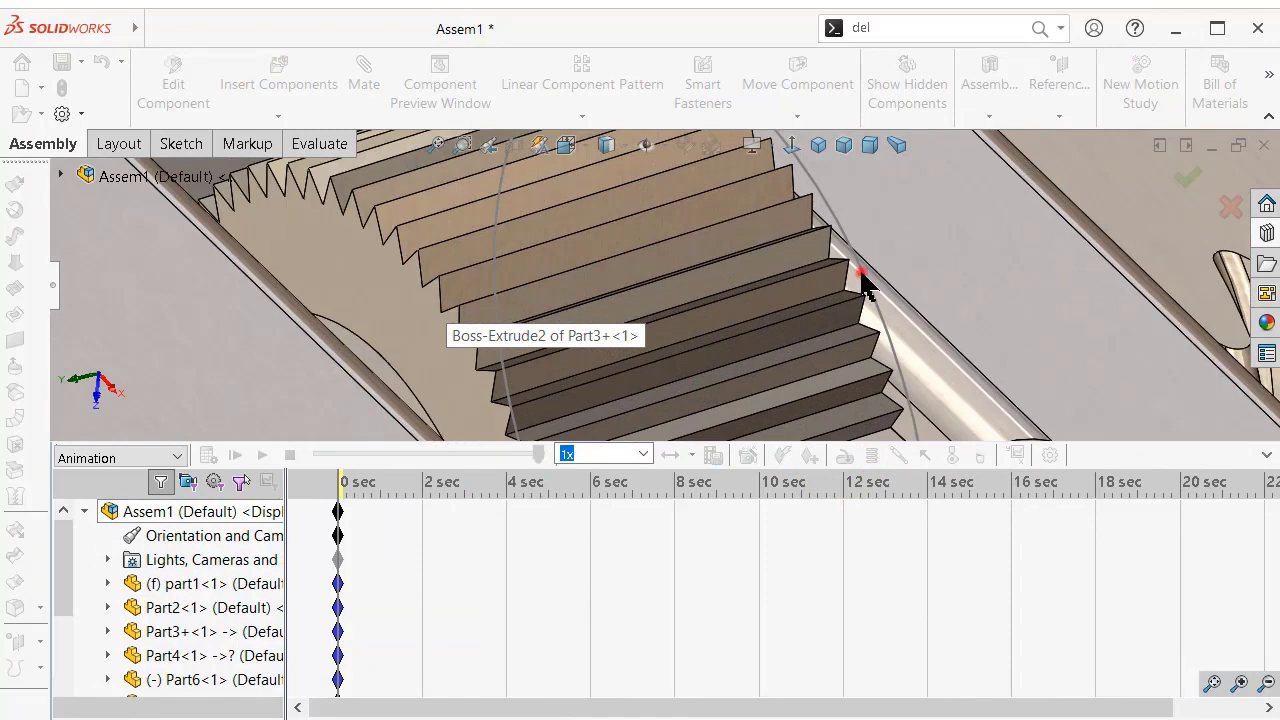
left_click(862, 276)
scroll(886, 345, "up", 5)
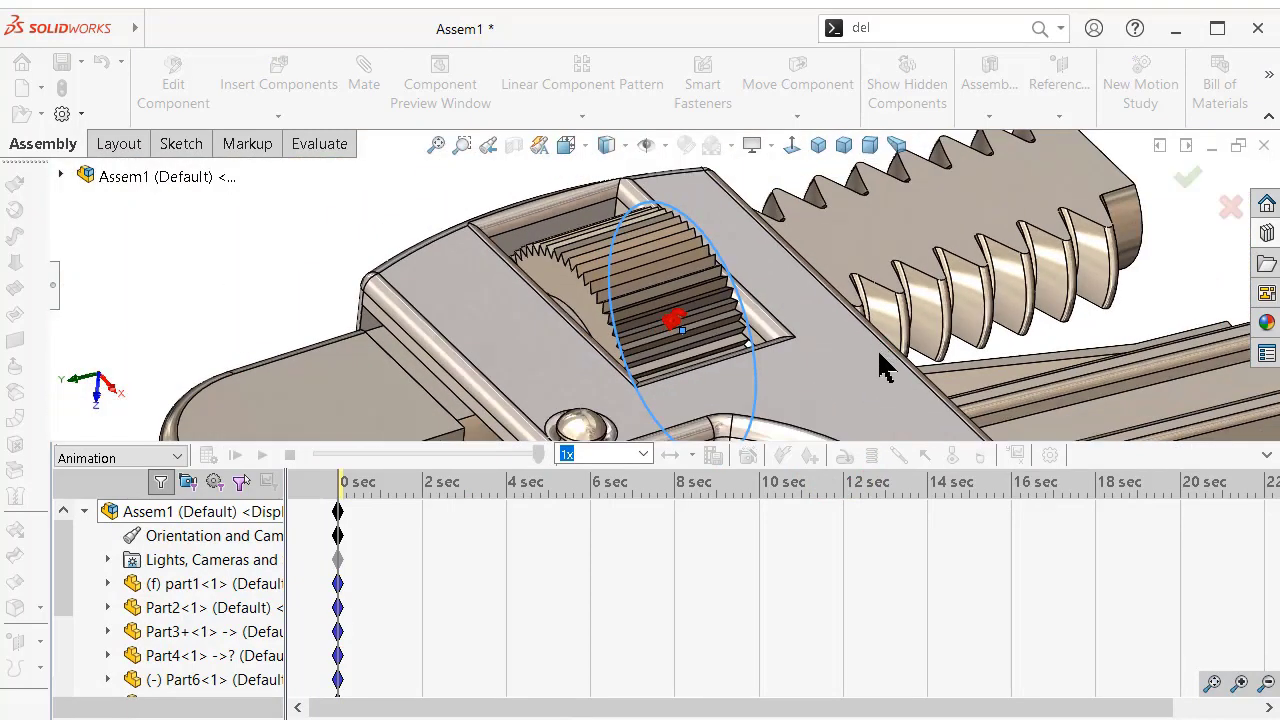
left_click(56, 285)
left_click(68, 262)
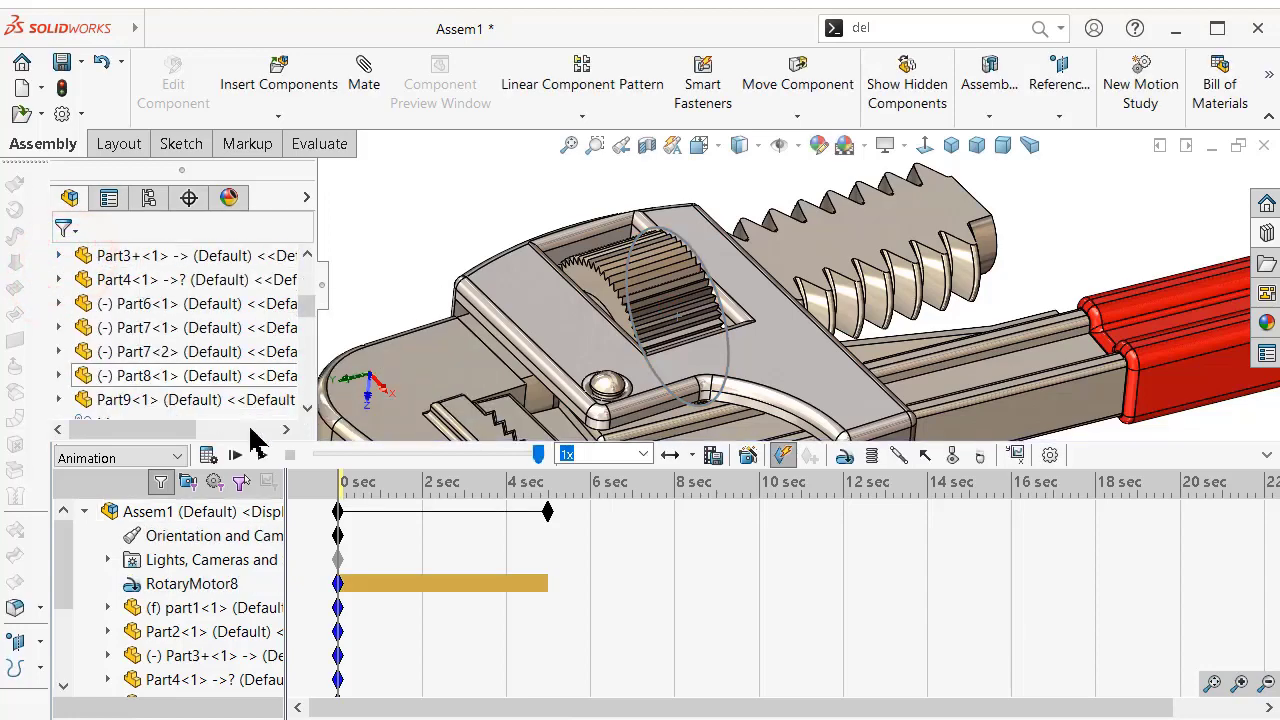
Play and stop the motion study, extend its duration to 12 seconds, and change its animation frames per second.
left_click(265, 457)
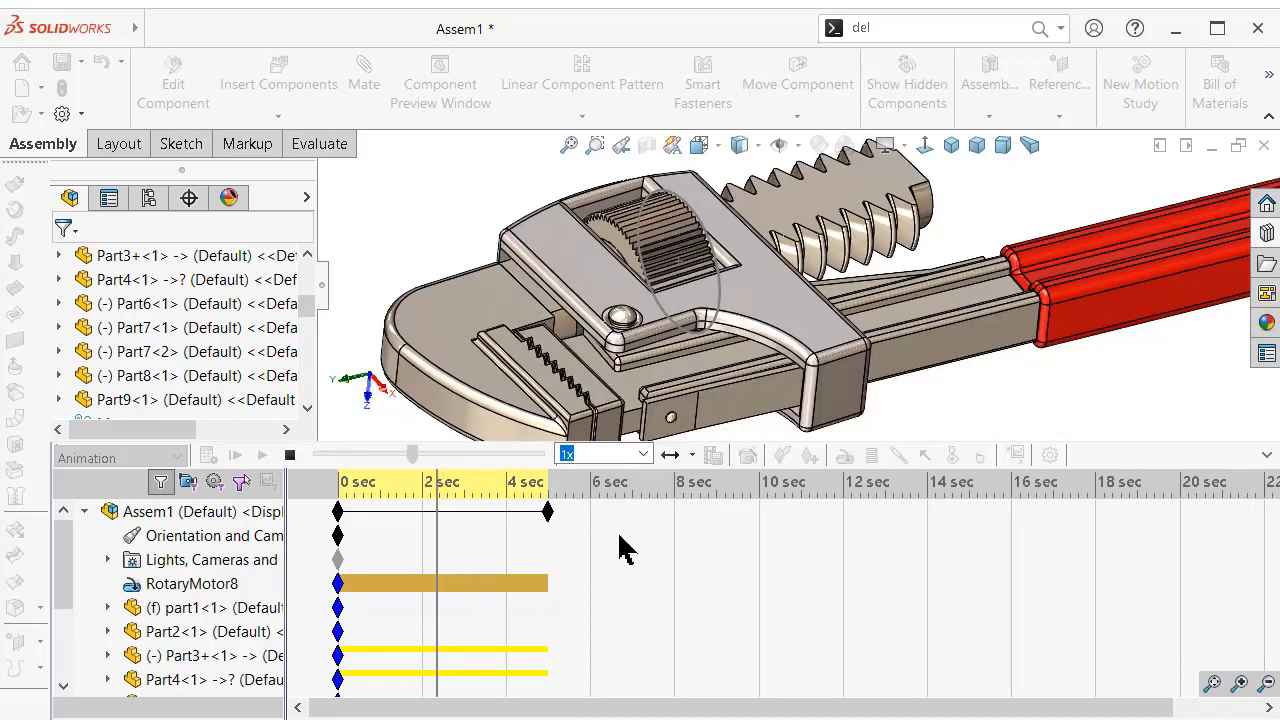
left_click(290, 455)
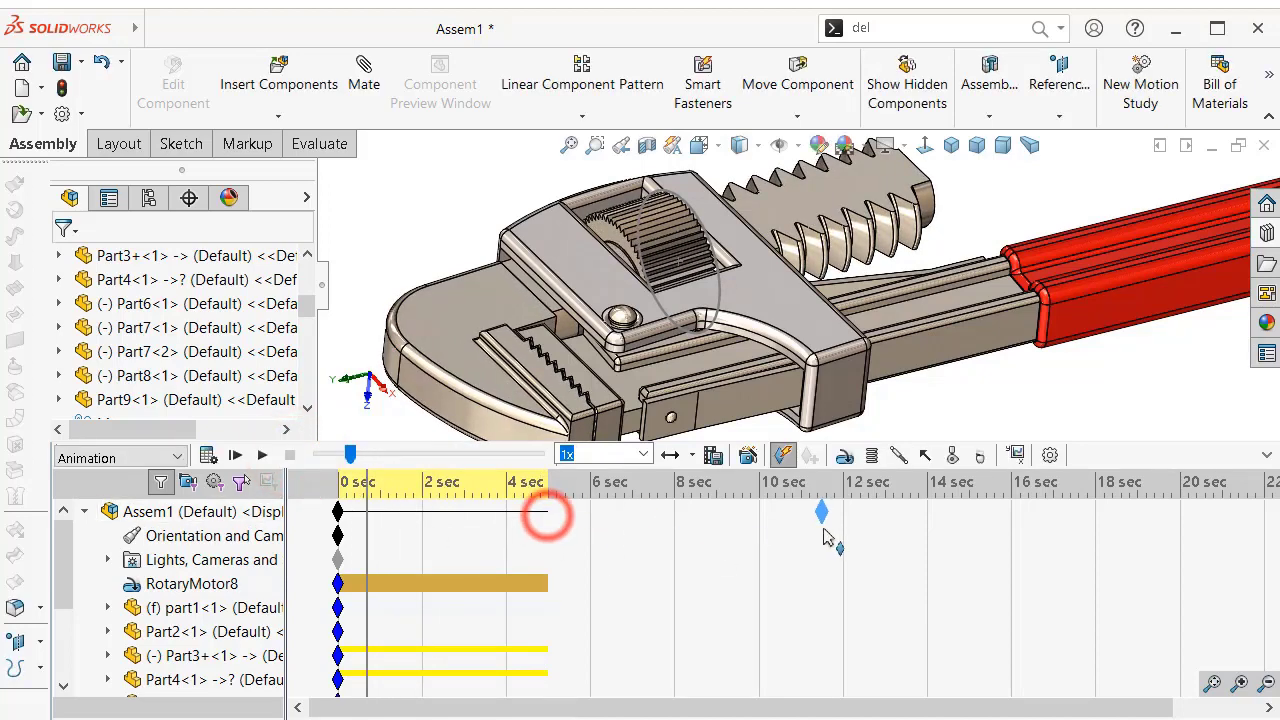
left_click_drag(825, 537, 838, 540)
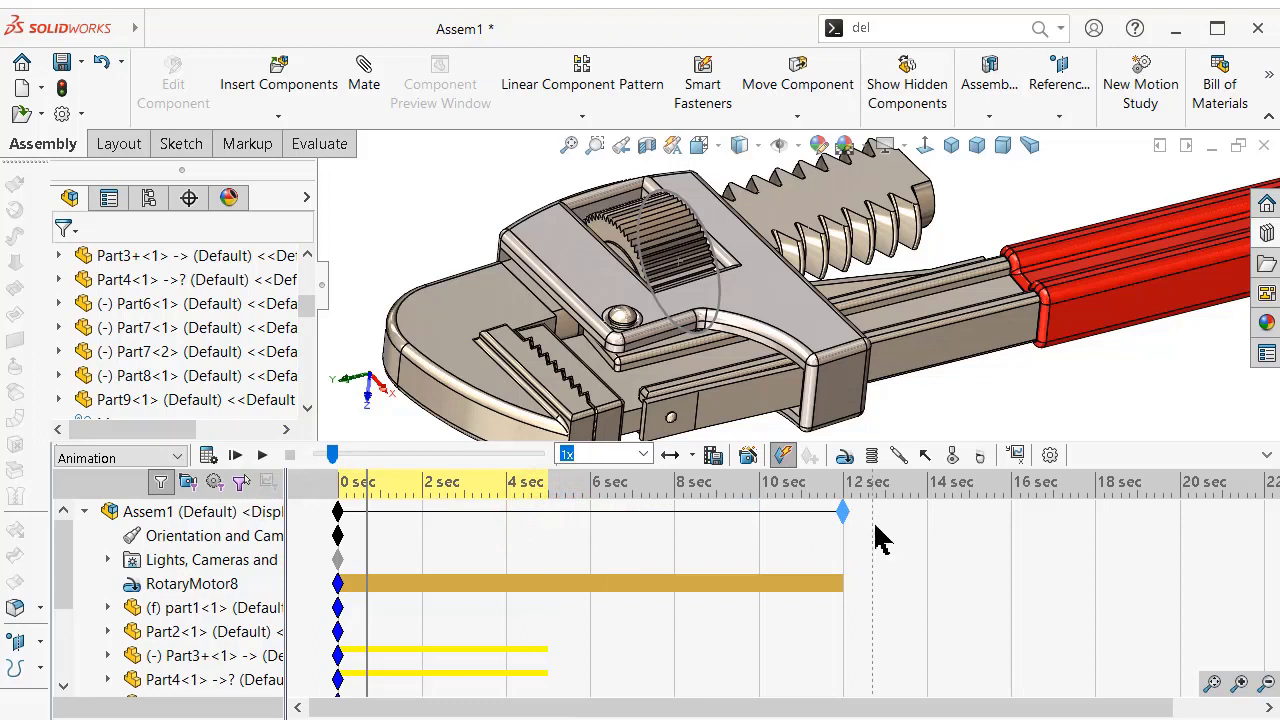
left_click(1050, 457)
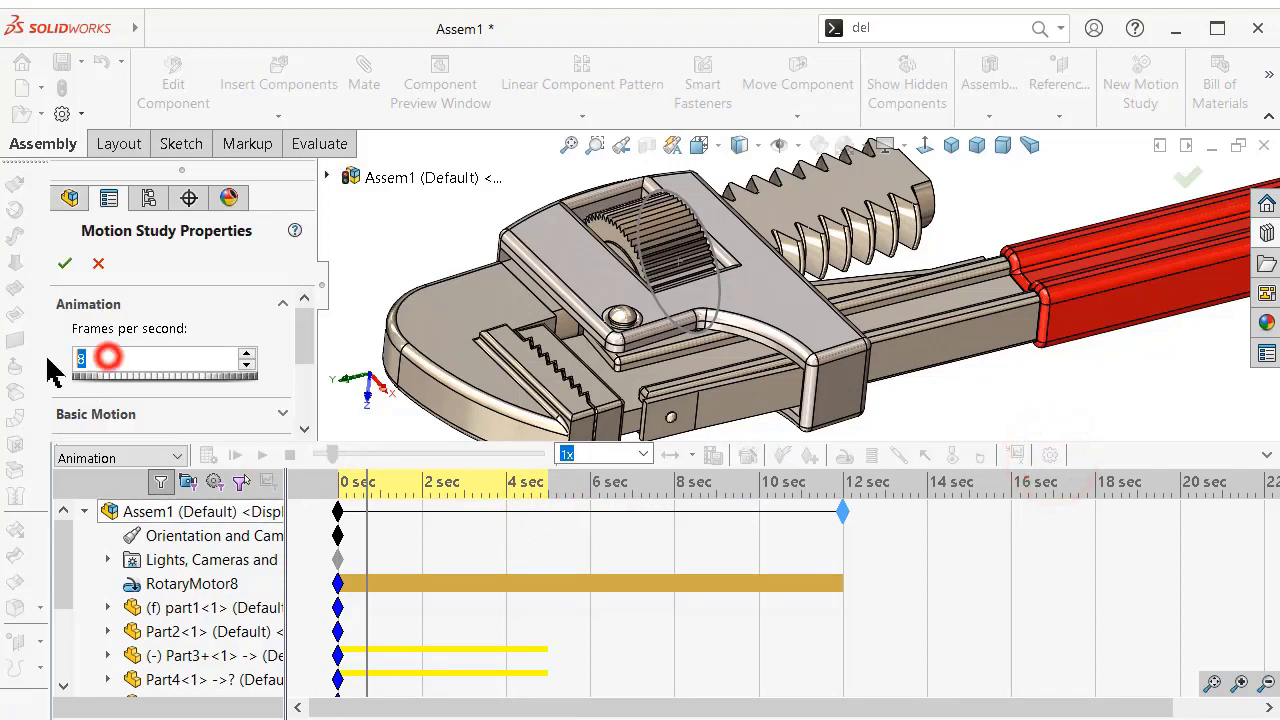
left_click(63, 263)
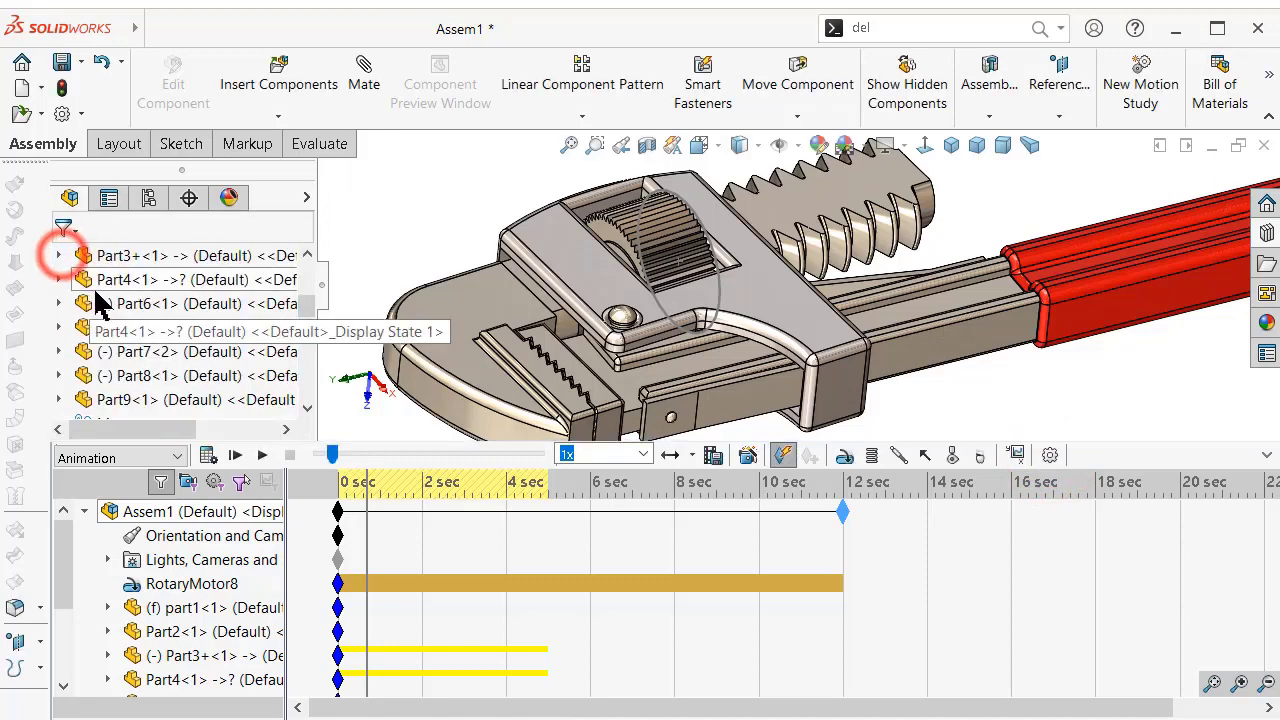
Recalculate the motion study and set its playback speed to 2x.
left_click(212, 454)
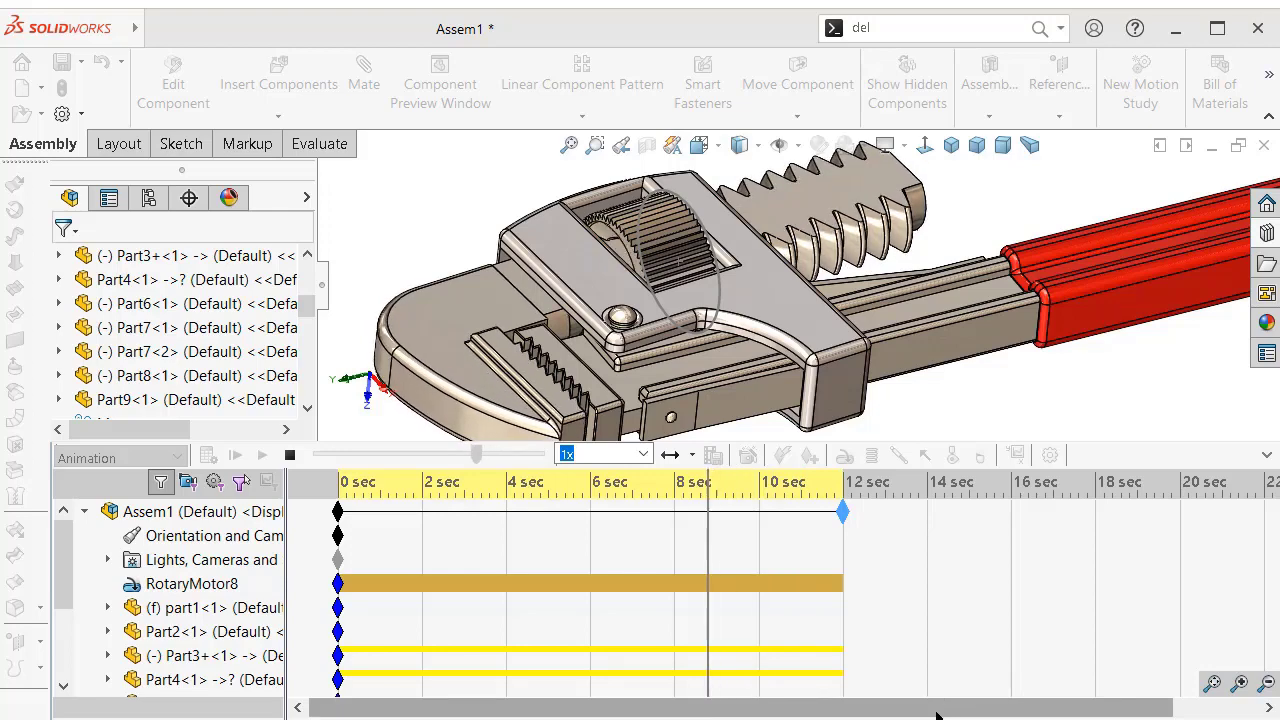
left_click(643, 453)
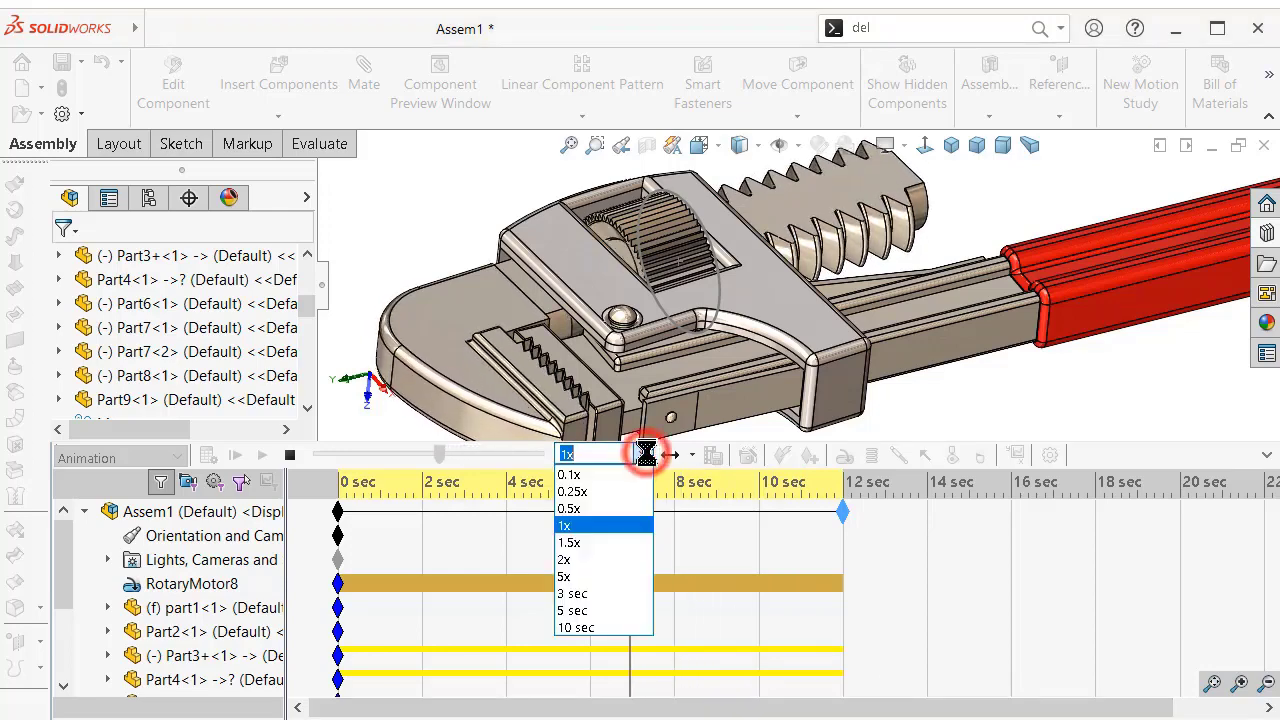
left_click(576, 577)
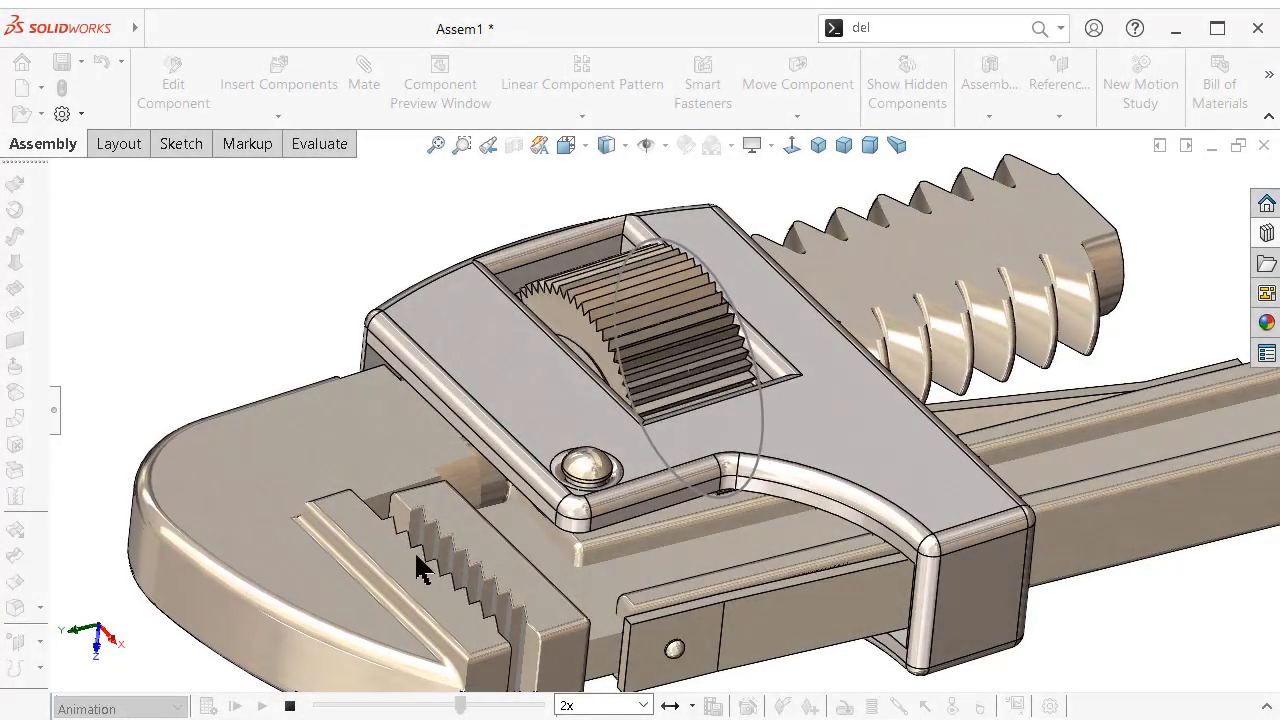
Stop the playback and hide the Sketch1 circle around the knurled nut.
left_click(757, 364)
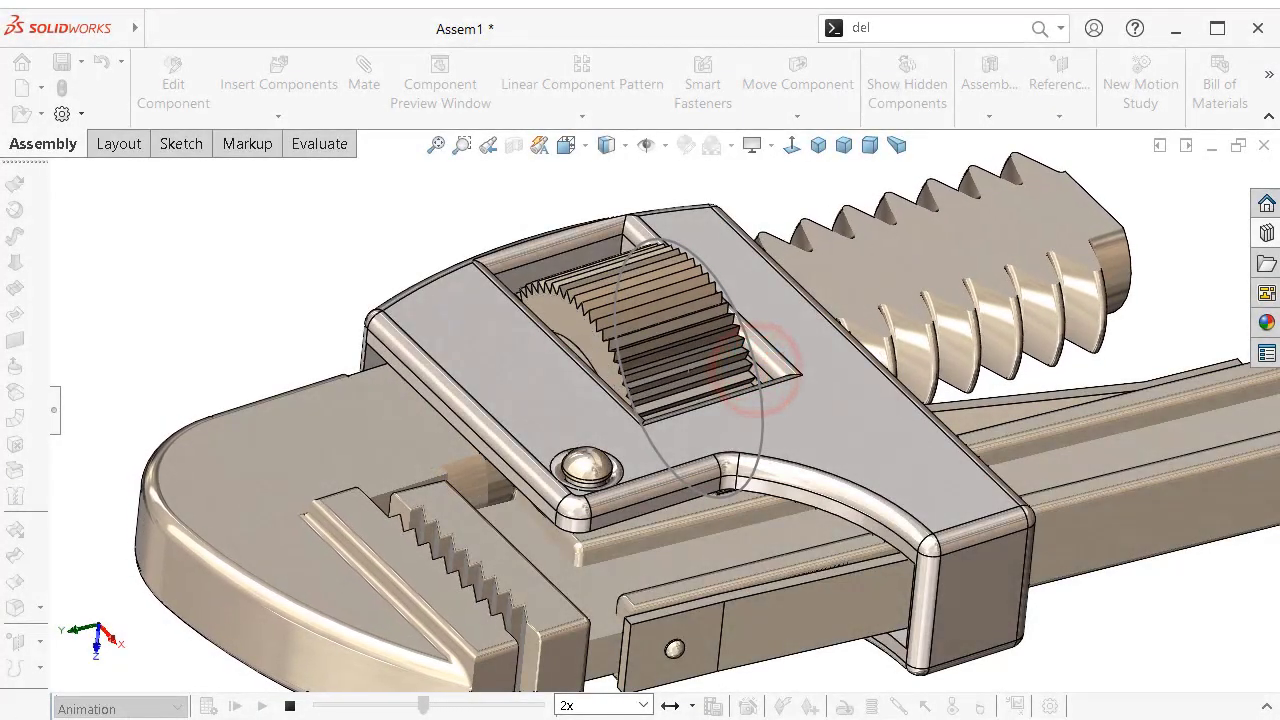
left_click(289, 706)
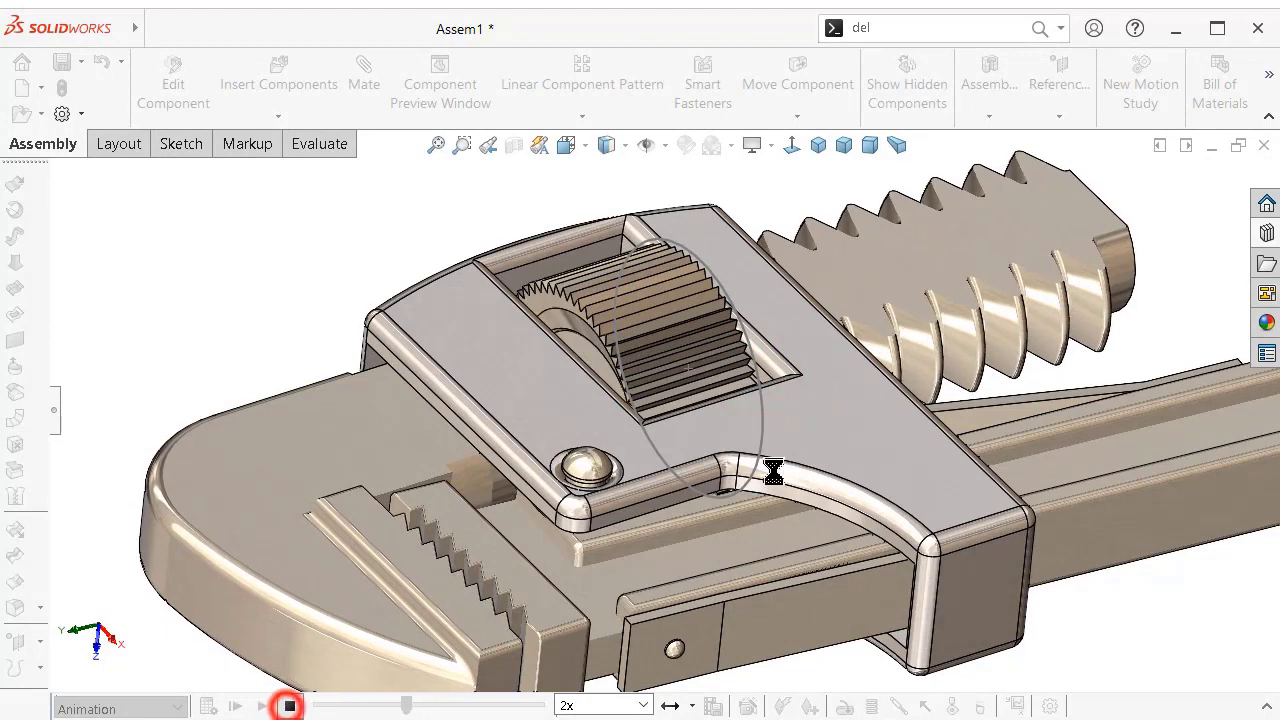
left_click(752, 348)
left_click(835, 283)
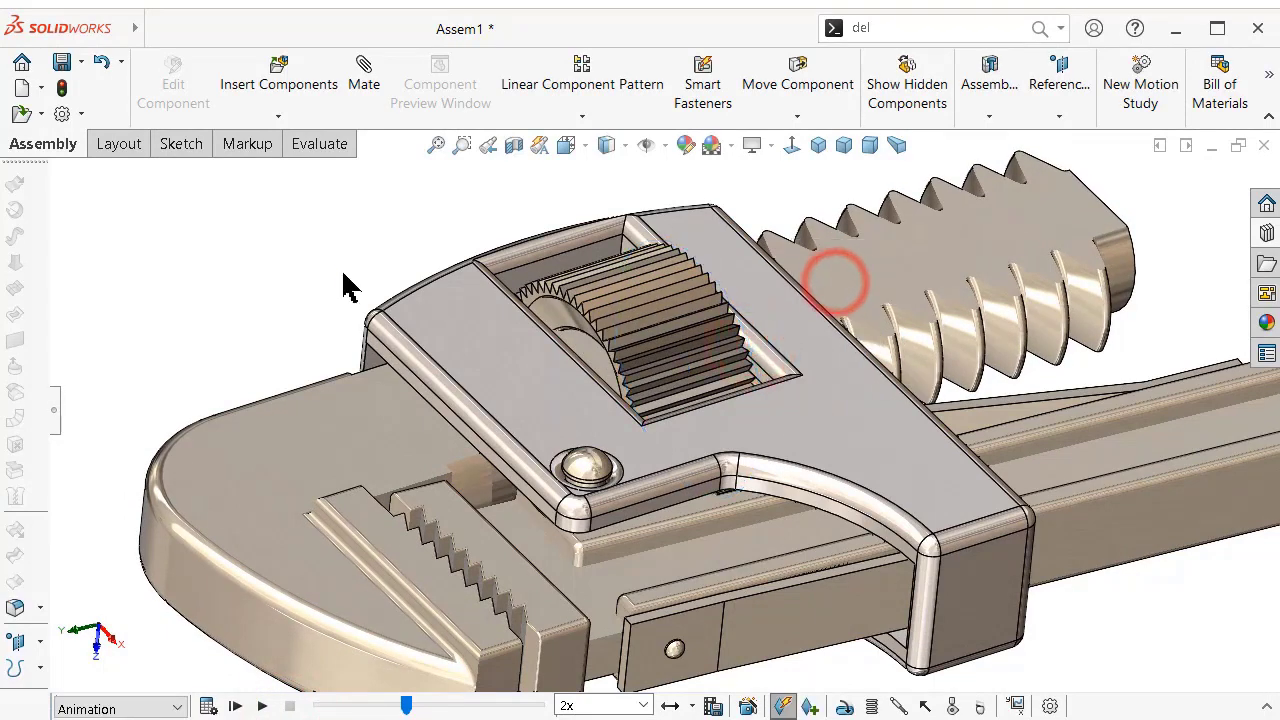
Play the motion study to watch the hook jaw move with the nut, and open the playback speed choices.
left_click(260, 706)
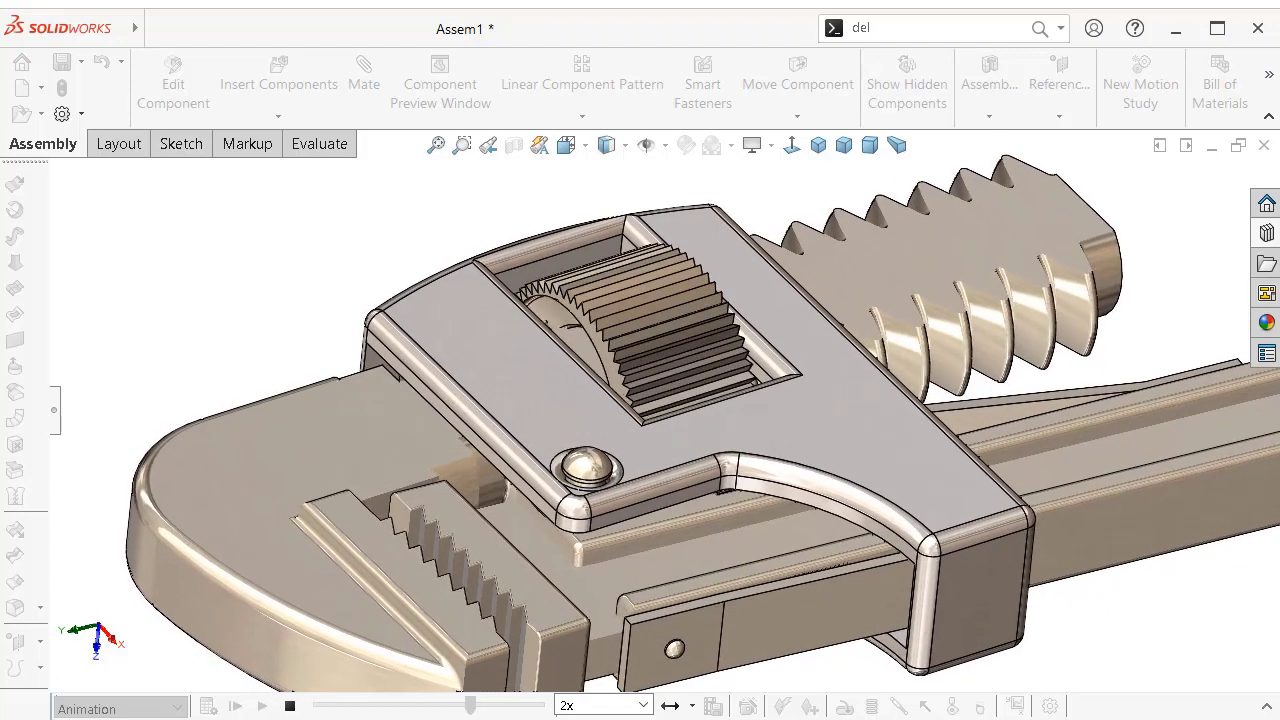
left_click(644, 706)
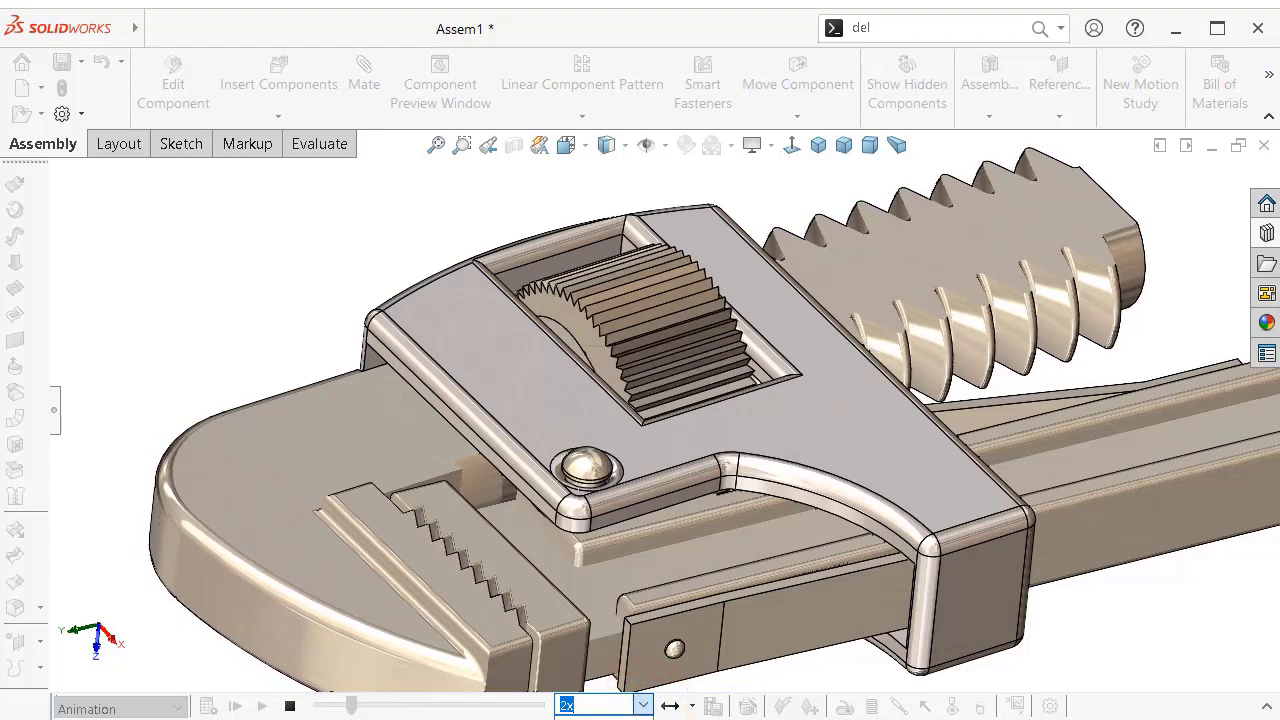
left_click(645, 706)
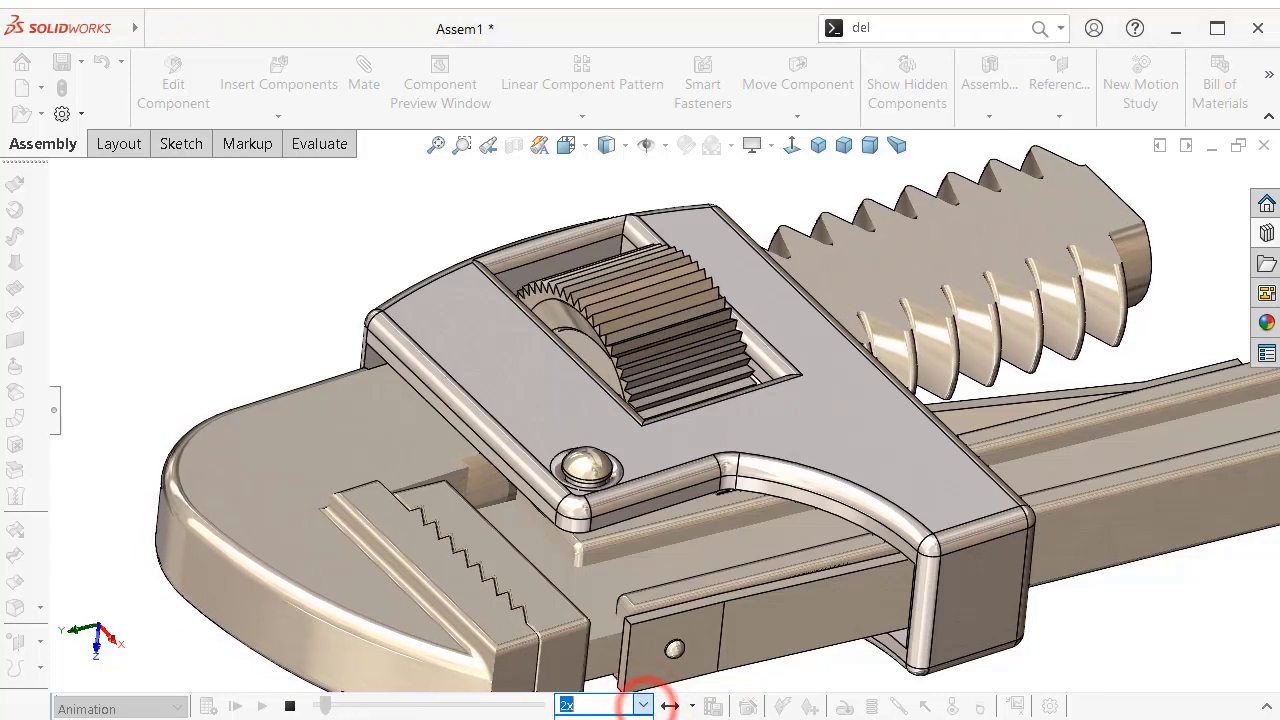